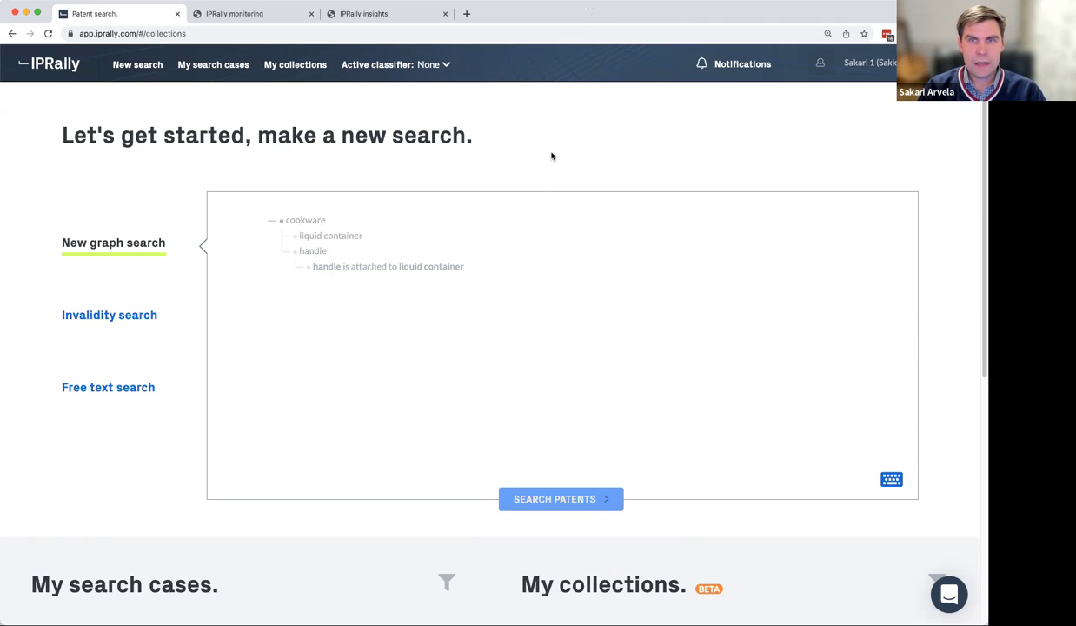
Open the Technology tags settings and view the entry form for a new tag without adding one.
{"action": "left_click", "coordinate": [888, 65]}
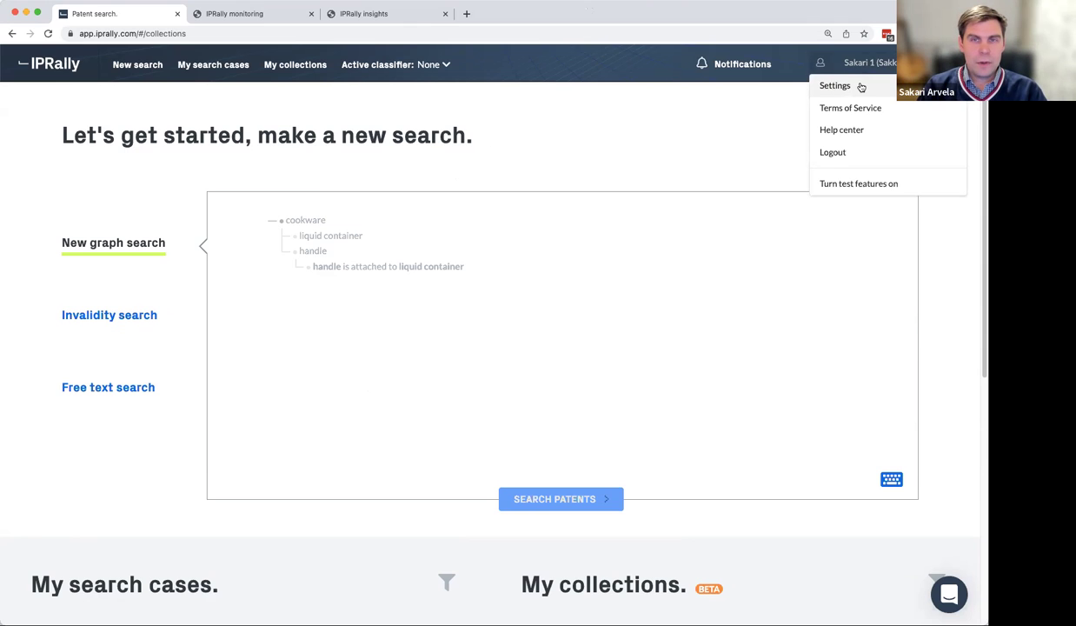
{"action": "left_click", "coordinate": [858, 86]}
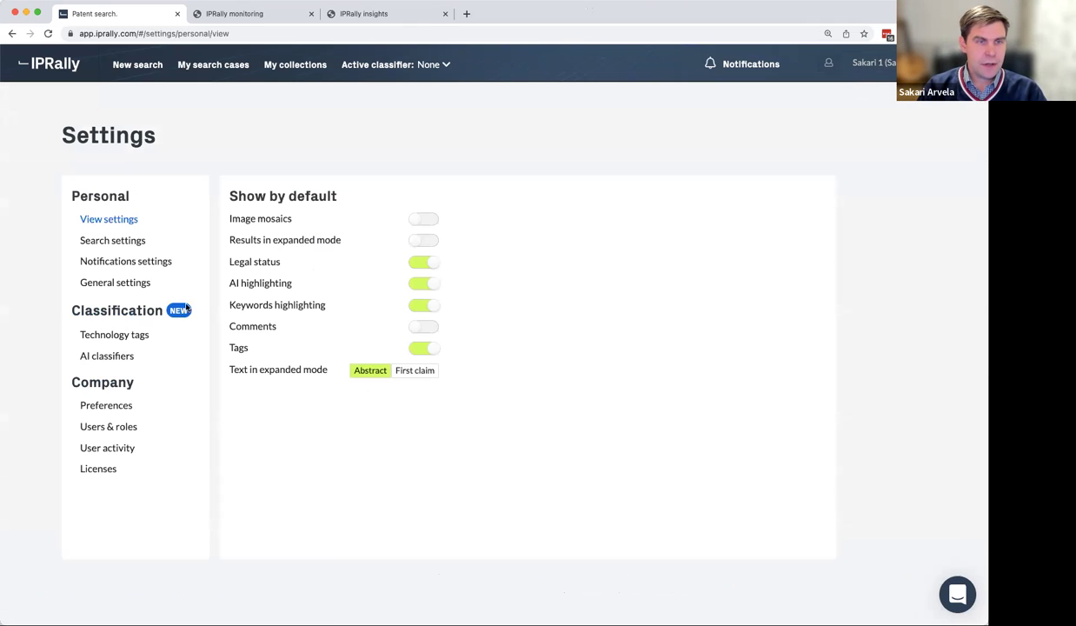
{"action": "left_click", "coordinate": [116, 337]}
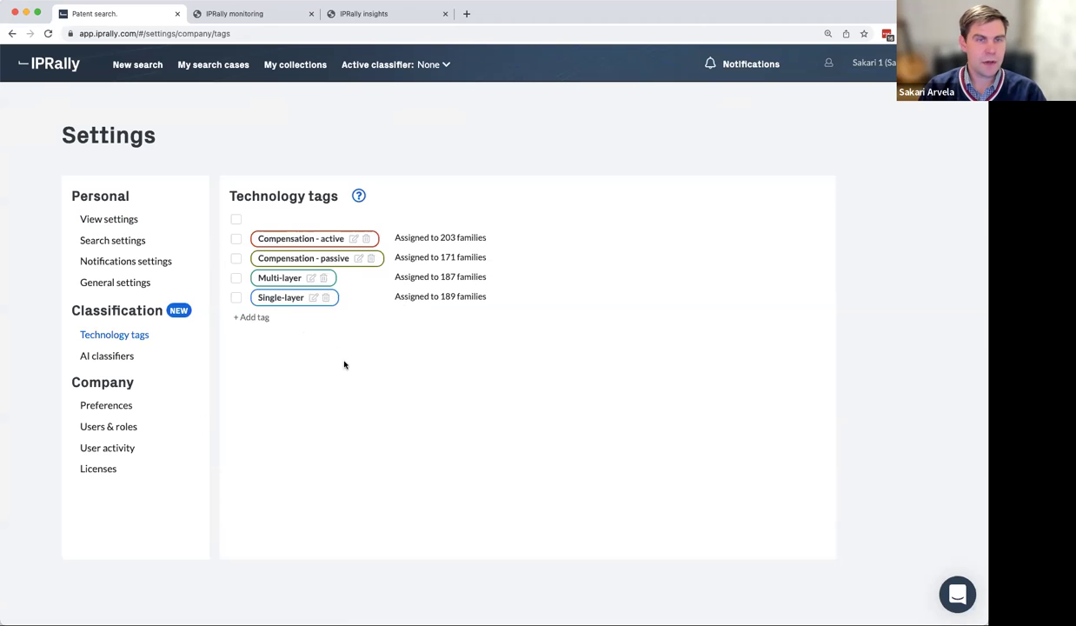
{"action": "left_click", "coordinate": [257, 318]}
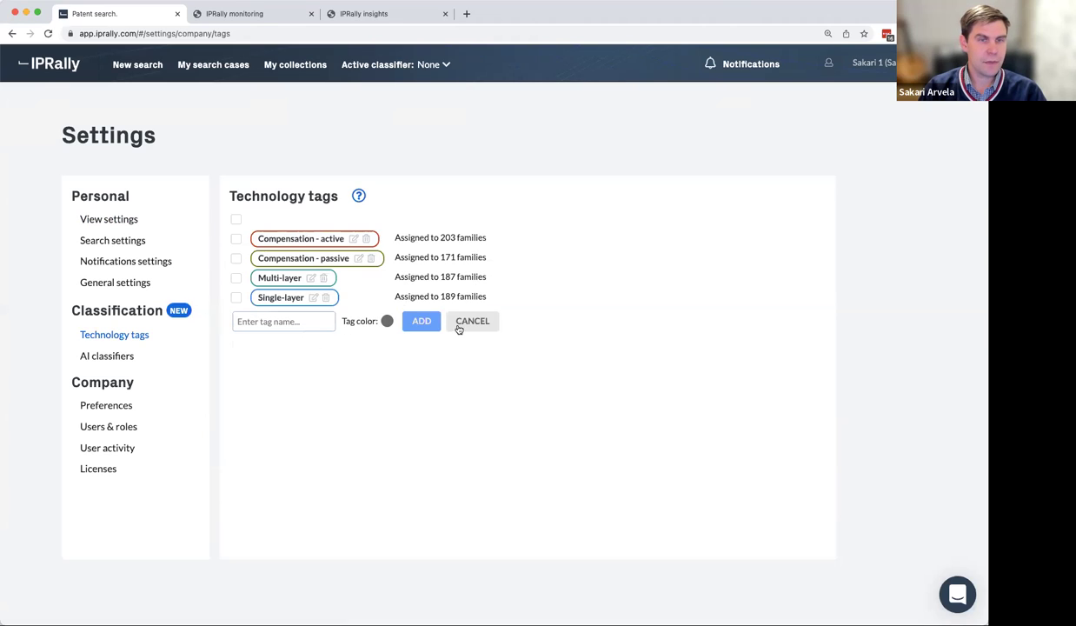
{"action": "left_click", "coordinate": [459, 318]}
Delete the Quick test classifier from the AI classifiers settings.
{"action": "left_click", "coordinate": [111, 352]}
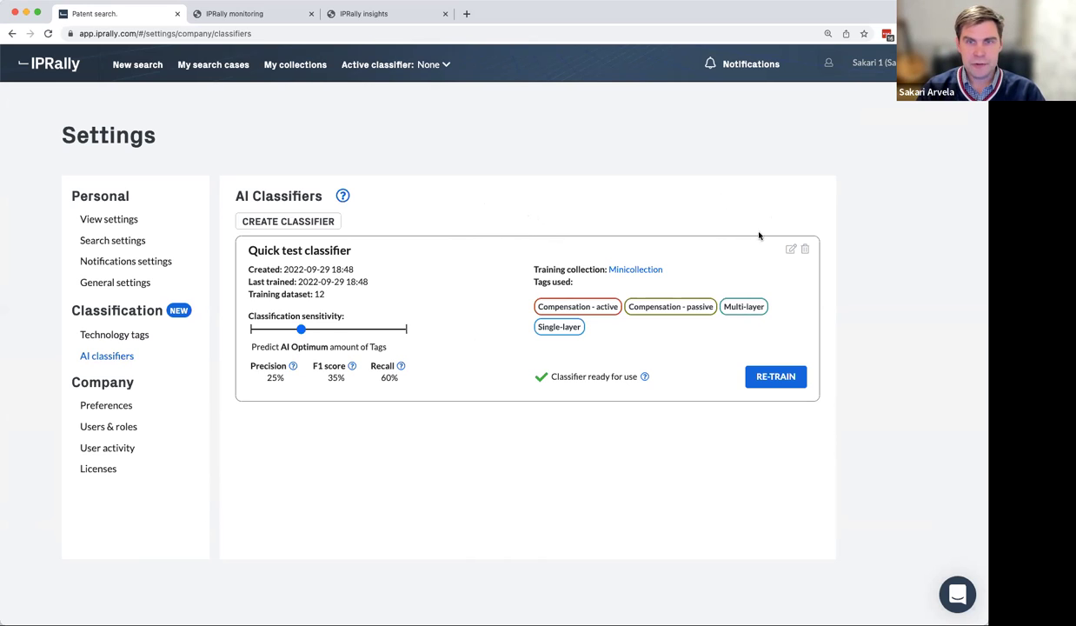
{"action": "left_click", "coordinate": [805, 251]}
{"action": "left_click", "coordinate": [548, 357]}
Delete all existing technology tags from the Technology tags settings.
{"action": "left_click", "coordinate": [125, 331]}
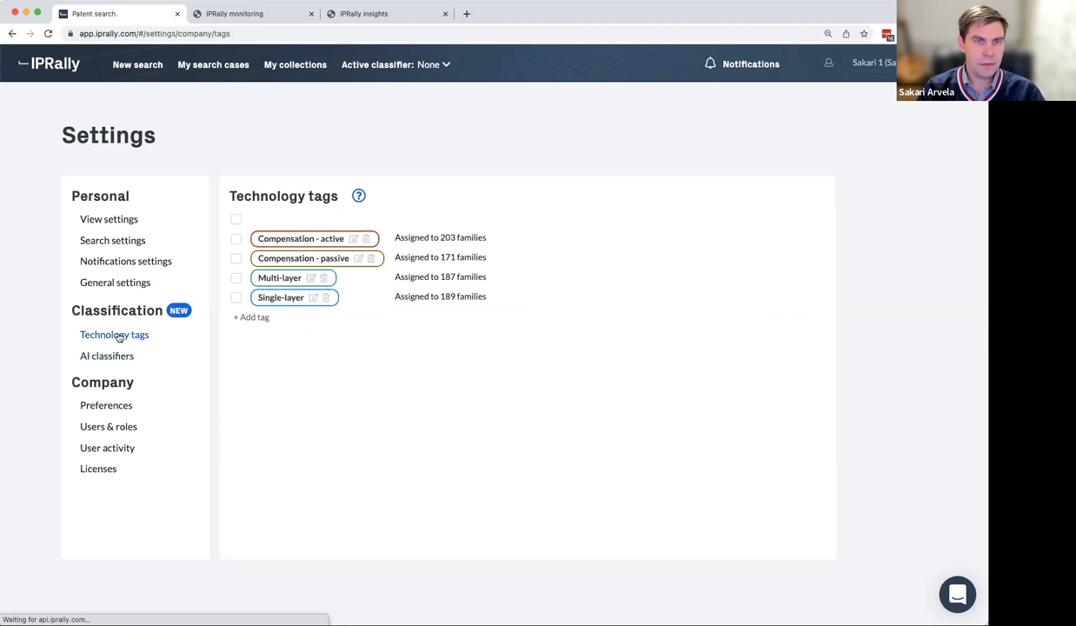
{"action": "left_click", "coordinate": [236, 220]}
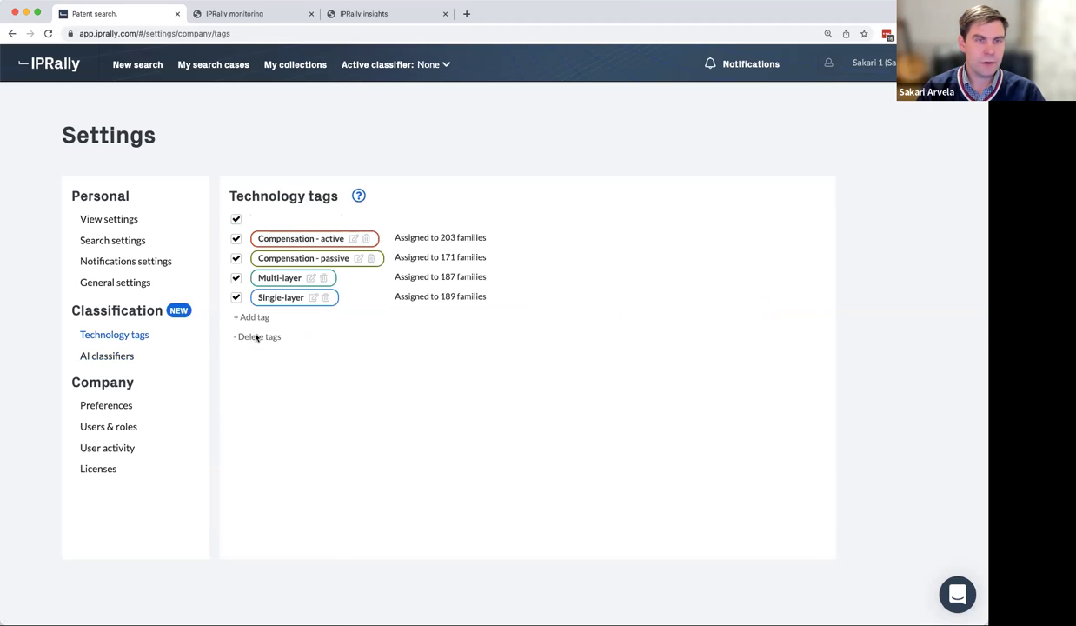
{"action": "left_click", "coordinate": [254, 336]}
{"action": "left_click", "coordinate": [713, 359]}
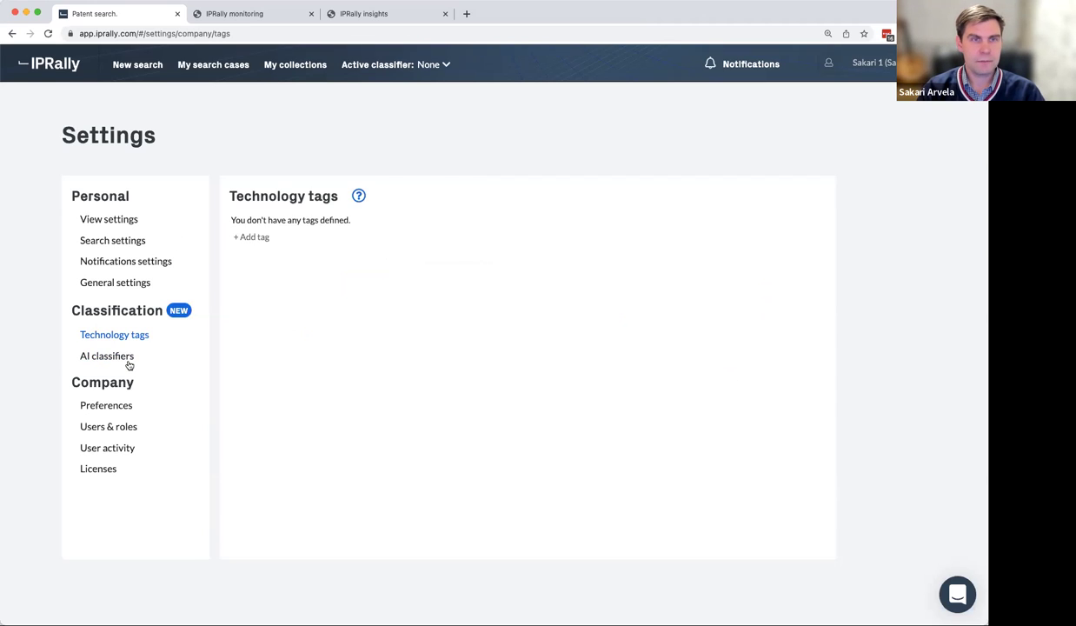
Create a new collection named "Chairs training set".
{"action": "left_click", "coordinate": [294, 68]}
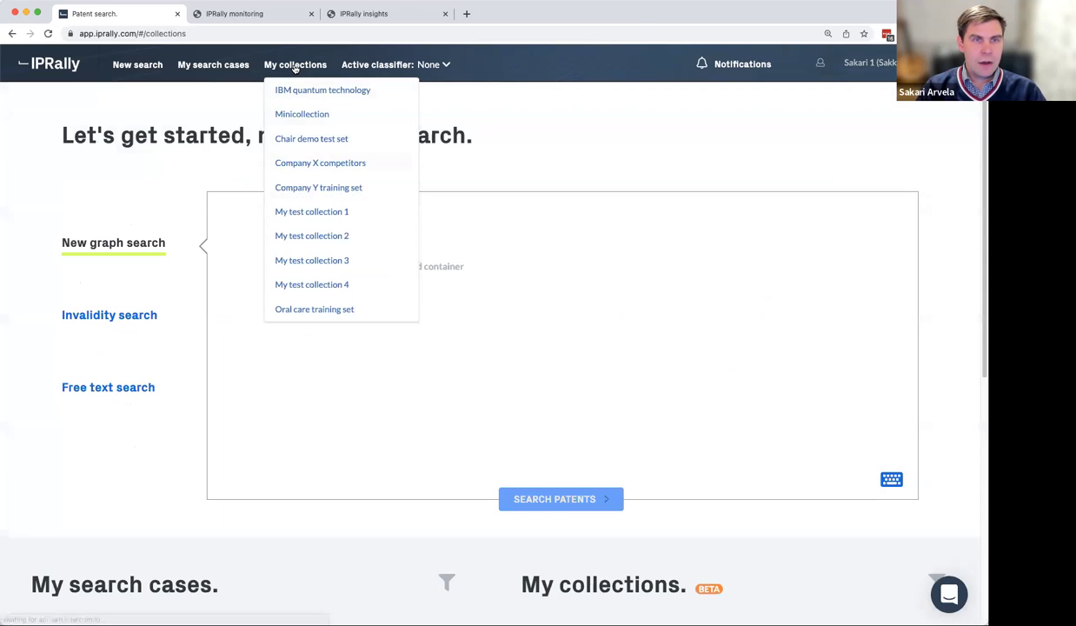
{"action": "scroll", "coordinate": [588, 340], "scroll_direction": "down", "scroll_amount": 1}
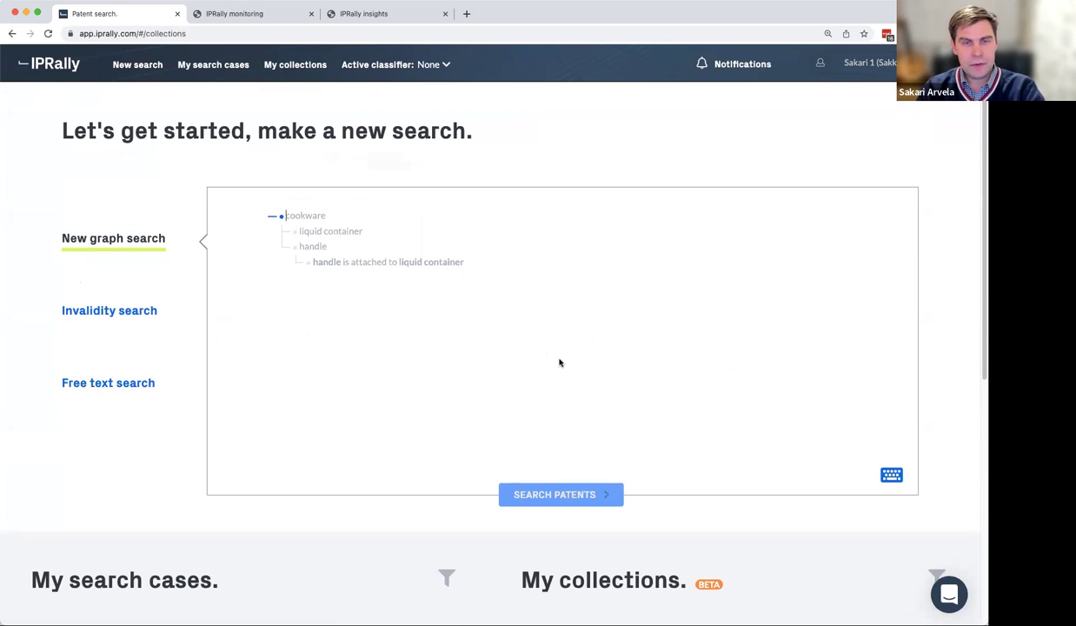
{"action": "scroll", "coordinate": [533, 355], "scroll_direction": "down", "scroll_amount": 3}
{"action": "scroll", "coordinate": [504, 361], "scroll_direction": "down", "scroll_amount": 5}
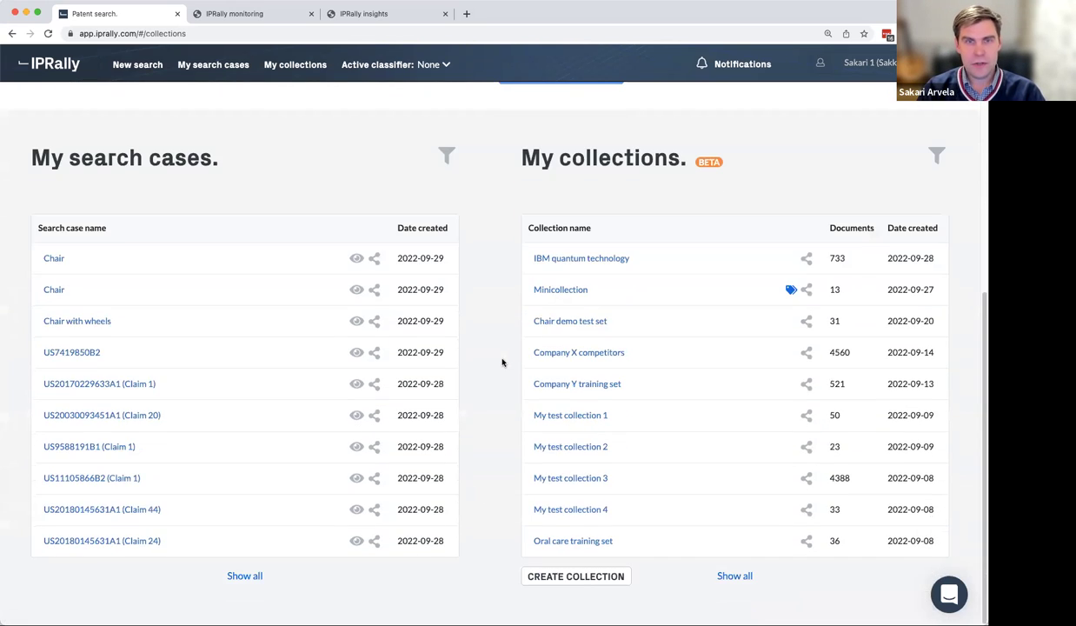
{"action": "left_click", "coordinate": [570, 577]}
{"action": "left_click", "coordinate": [387, 337]}
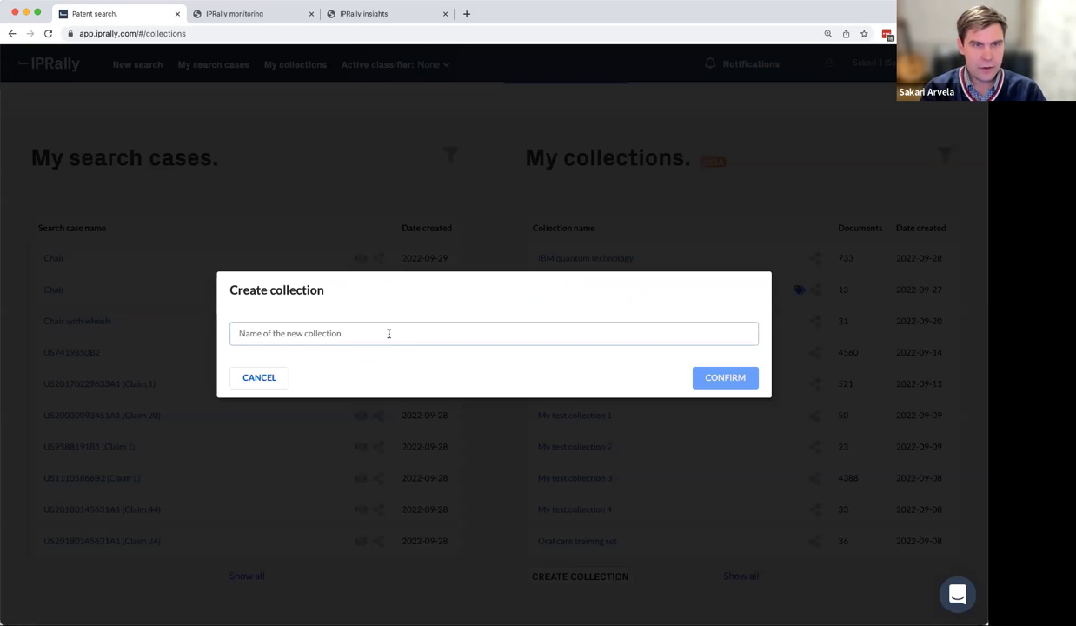
{"action": "type", "text": "Chairs training set"}
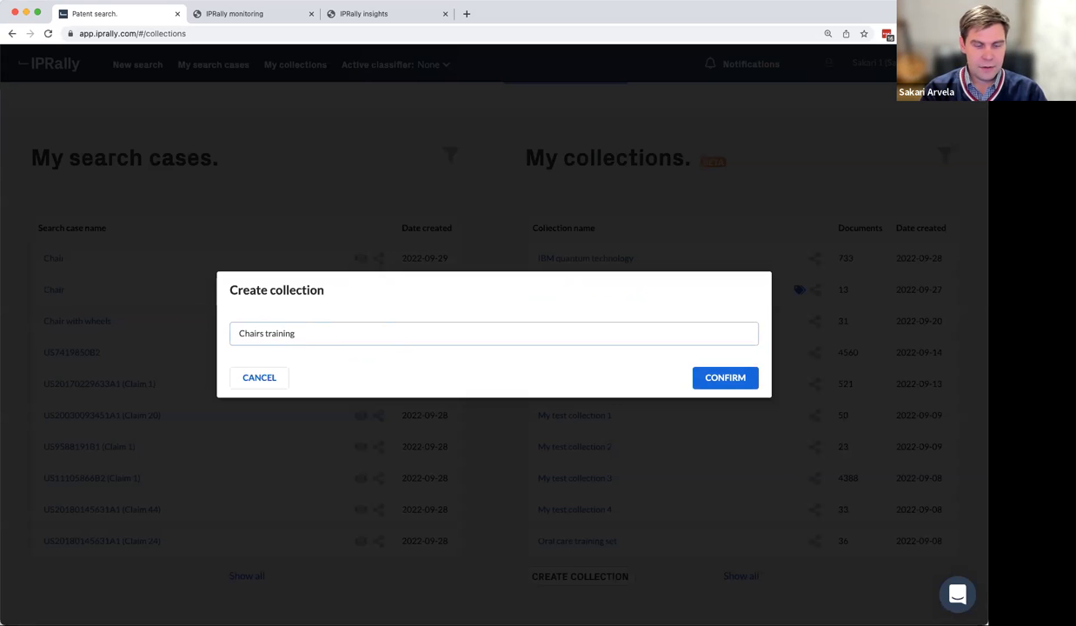
{"action": "left_click", "coordinate": [708, 366]}
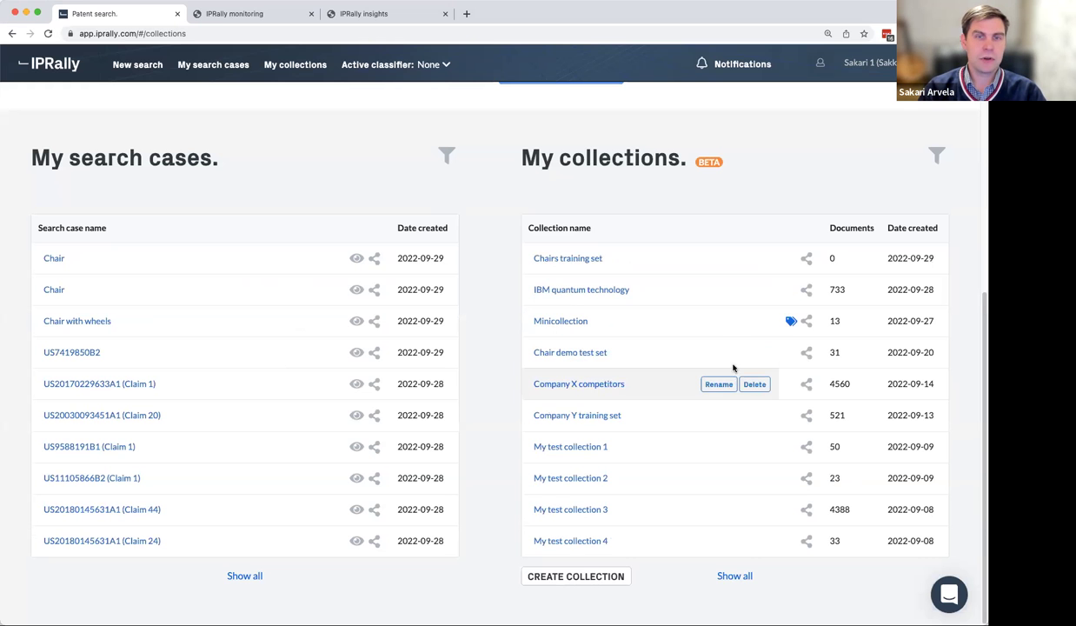
Load the spreadsheet into the Chairs training set collection for import, using the Tags column as the tag column.
{"action": "left_click", "coordinate": [568, 259]}
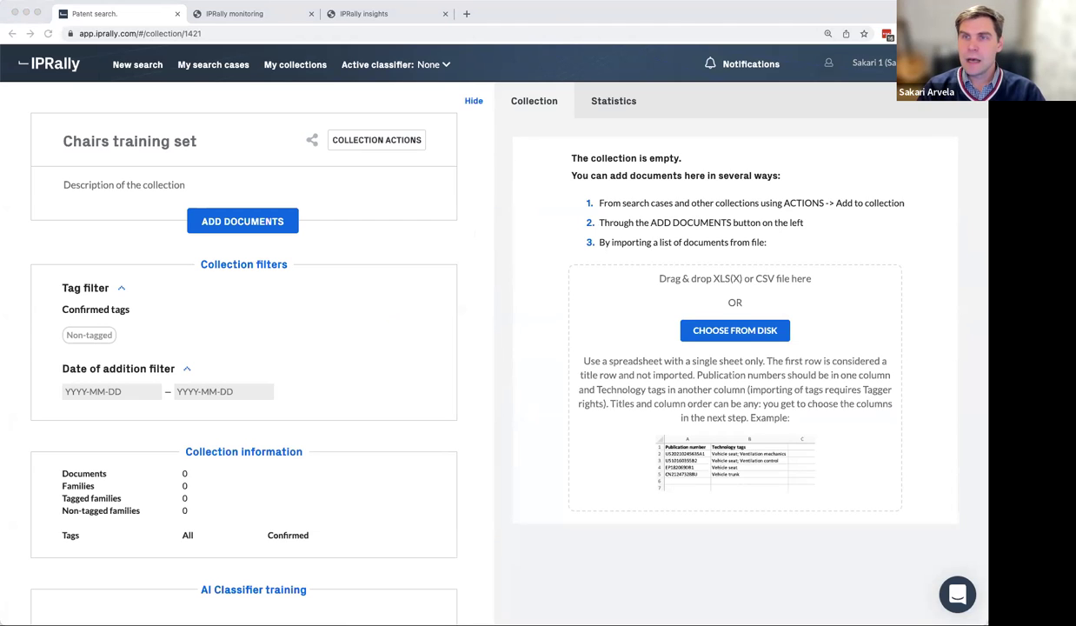
{"action": "mouse_move", "coordinate": [647, 325]}
{"action": "left_mouse_down"}
{"action": "mouse_move", "coordinate": [681, 310]}
{"action": "mouse_move", "coordinate": [654, 304]}
{"action": "left_mouse_up"}
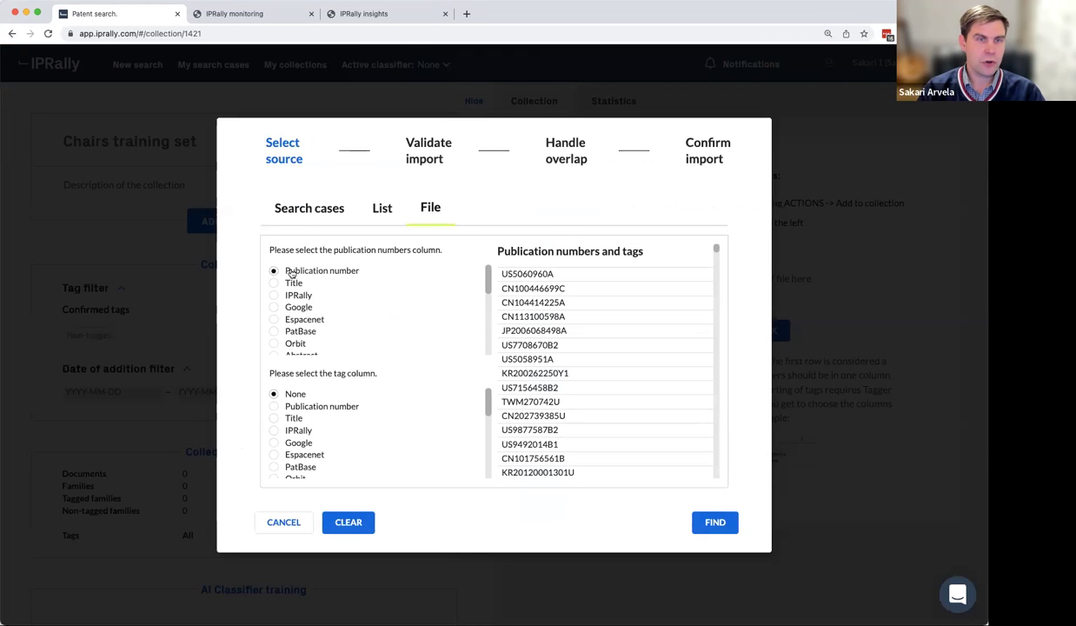
{"action": "scroll", "coordinate": [291, 408], "scroll_direction": "down", "scroll_amount": 5}
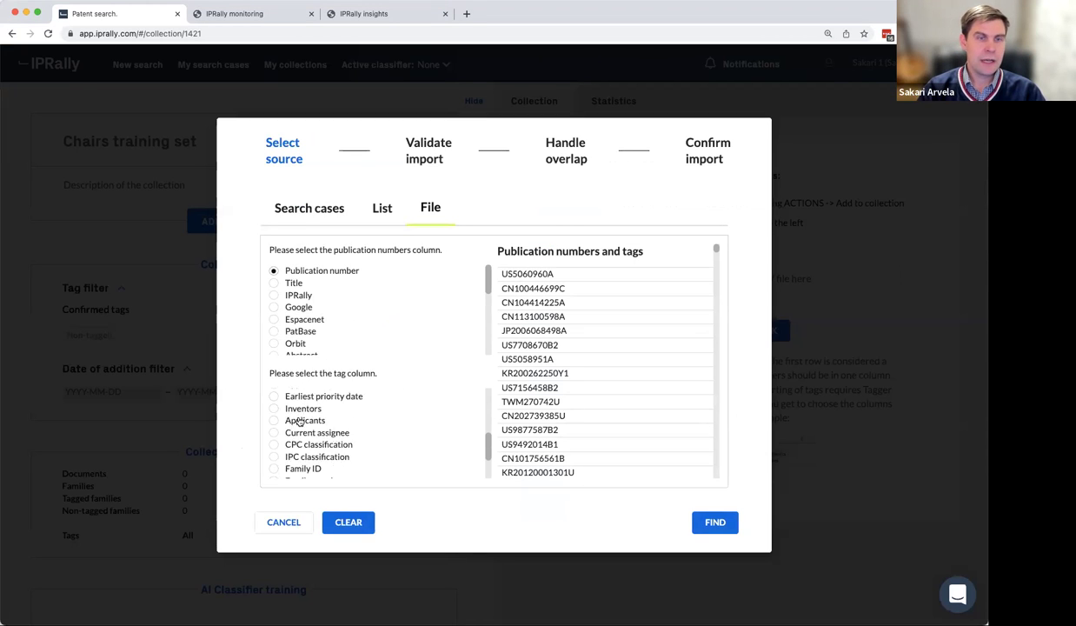
{"action": "left_click", "coordinate": [274, 474]}
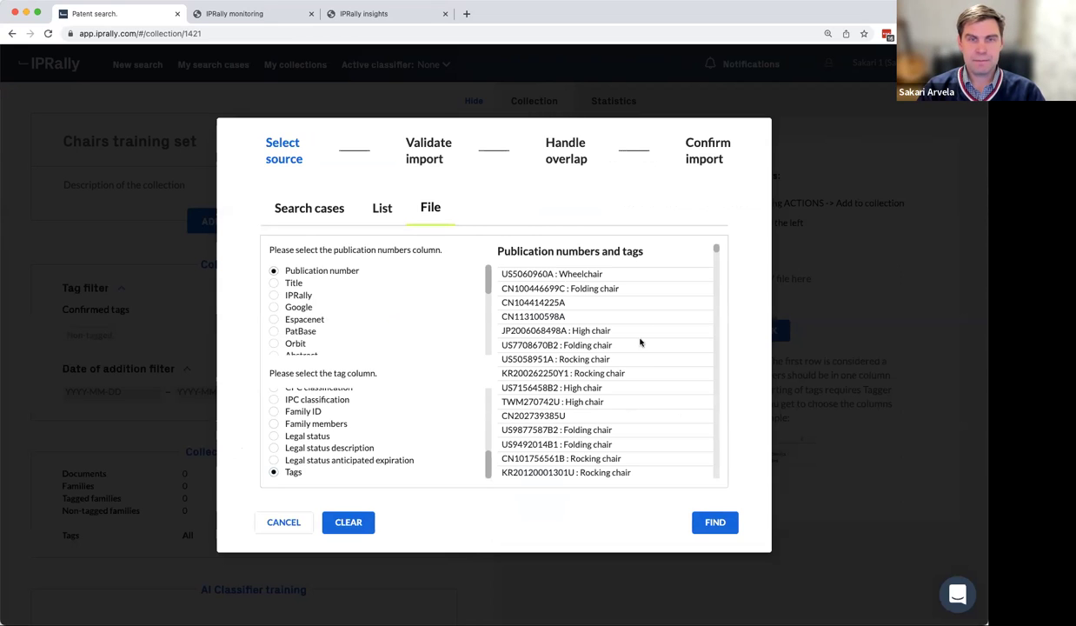
Examine the publication numbers and their assigned chair tags in the import preview.
{"action": "left_click_drag", "start_coordinate": [566, 274], "coordinate": [639, 293]}
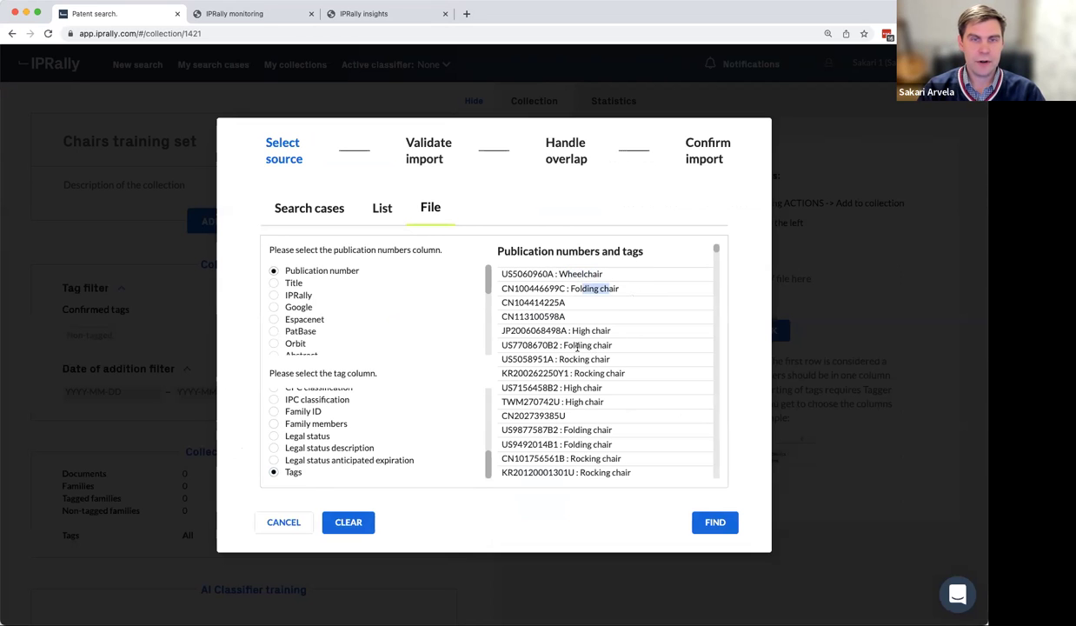
{"action": "left_click_drag", "start_coordinate": [560, 359], "coordinate": [609, 359]}
{"action": "scroll", "coordinate": [622, 364], "scroll_direction": "down", "scroll_amount": 2}
{"action": "left_click", "coordinate": [632, 349]}
{"action": "scroll", "coordinate": [600, 296], "scroll_direction": "up", "scroll_amount": 3}
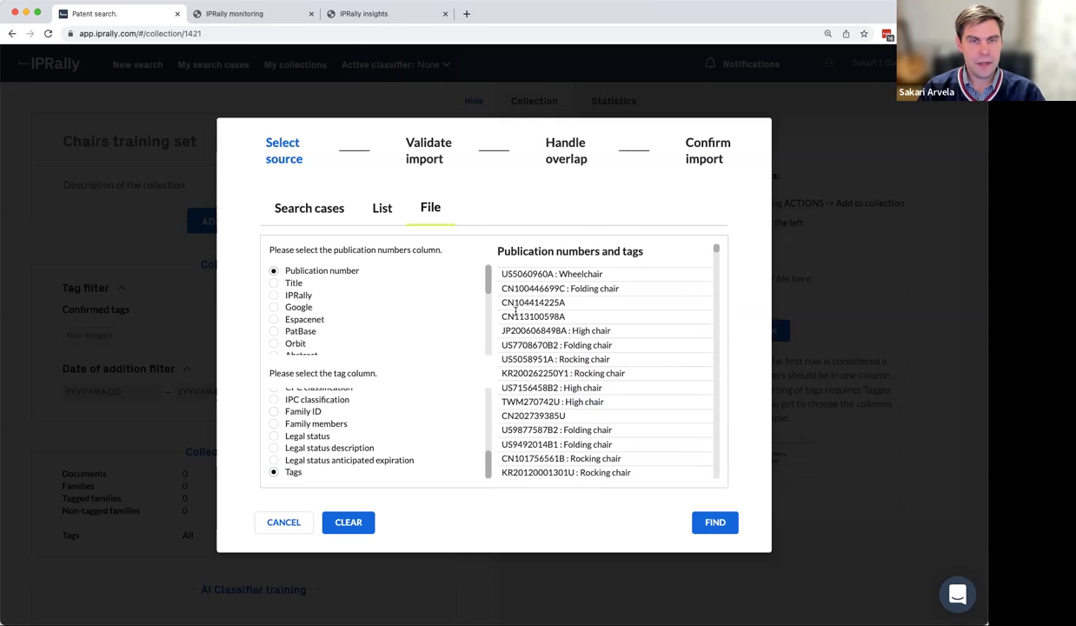
{"action": "scroll", "coordinate": [639, 338], "scroll_direction": "down", "scroll_amount": 5}
{"action": "scroll", "coordinate": [639, 338], "scroll_direction": "up", "scroll_amount": 5}
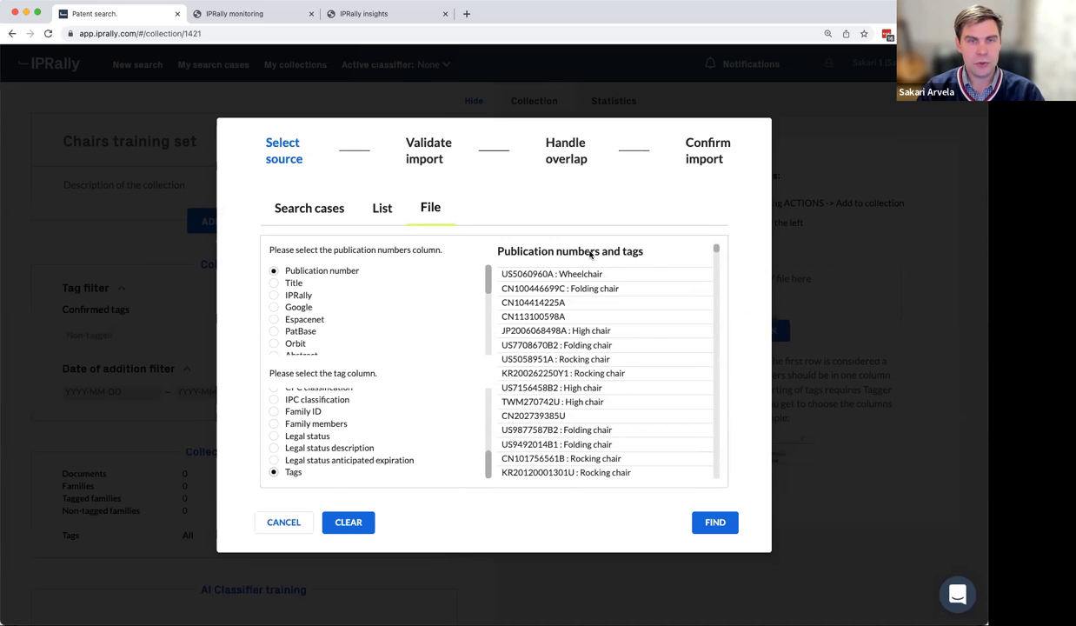
Validate the listed documents and import them with their tags into the Chairs training set collection.
{"action": "left_click", "coordinate": [715, 524]}
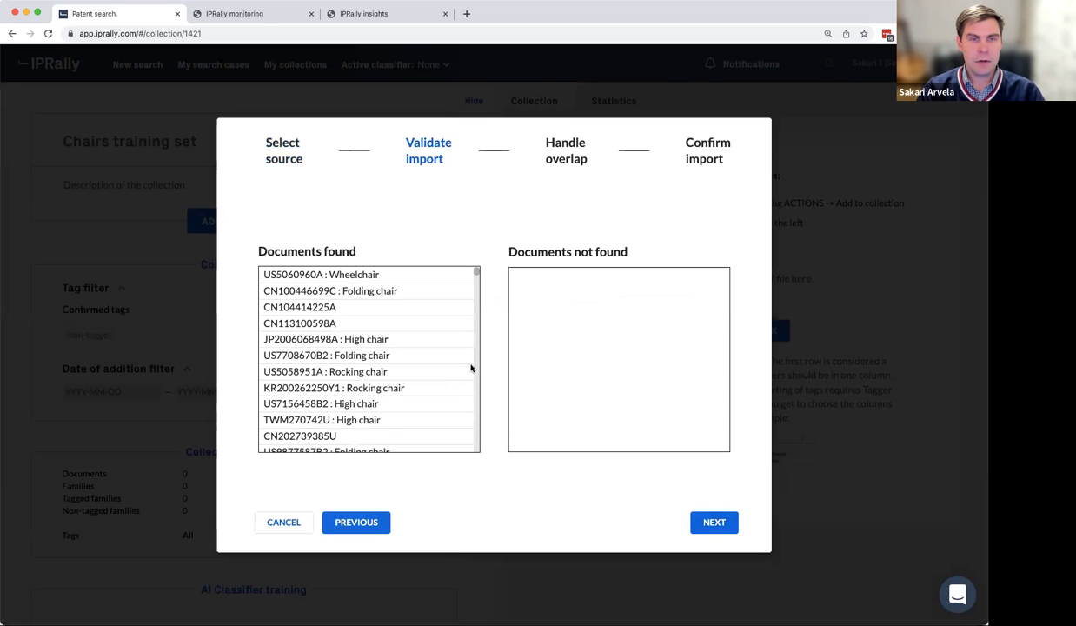
{"action": "left_click", "coordinate": [691, 512]}
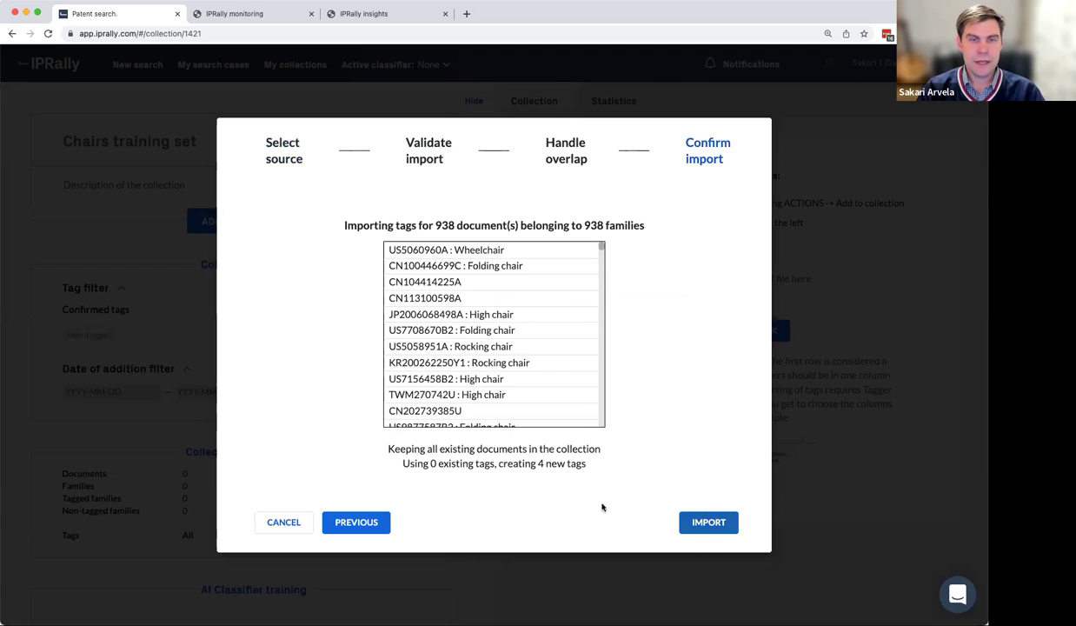
{"action": "left_click", "coordinate": [705, 526]}
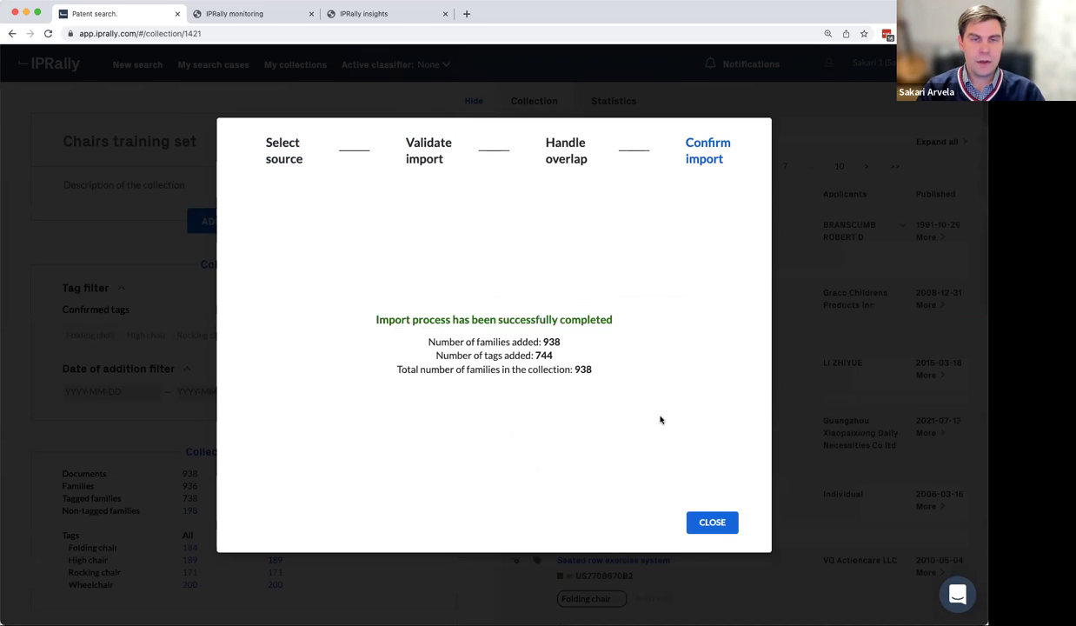
{"action": "left_click", "coordinate": [712, 522]}
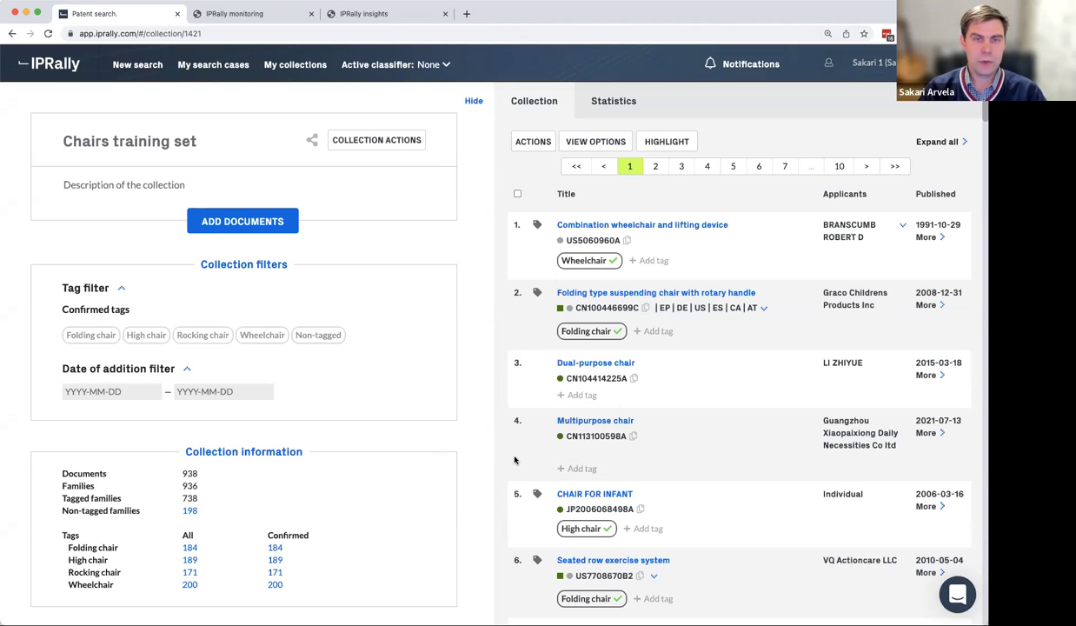
Review the abstracts, drawings and tags of the first imported patents in expanded mode.
{"action": "left_click", "coordinate": [939, 142]}
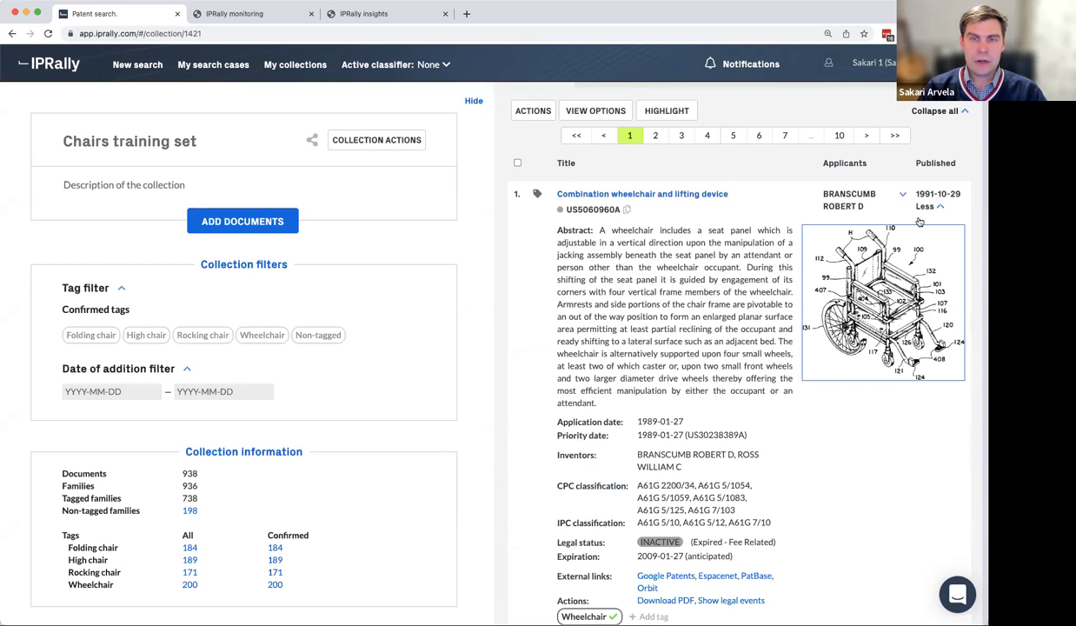
{"action": "scroll", "coordinate": [619, 390], "scroll_direction": "down", "scroll_amount": 5}
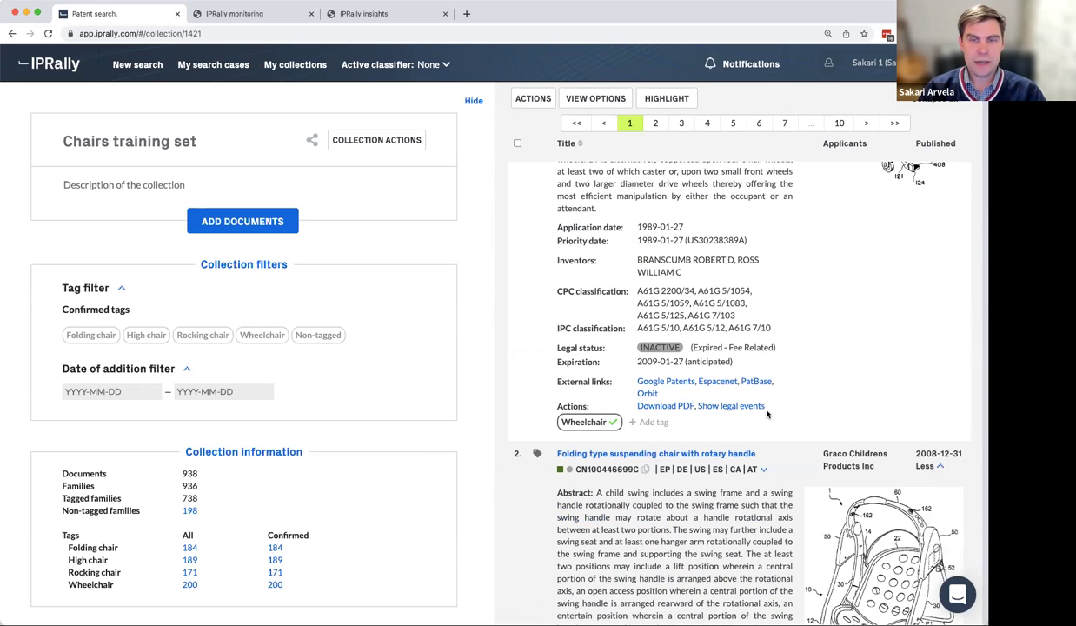
{"action": "scroll", "coordinate": [744, 400], "scroll_direction": "down", "scroll_amount": 5}
{"action": "scroll", "coordinate": [639, 411], "scroll_direction": "down", "scroll_amount": 3}
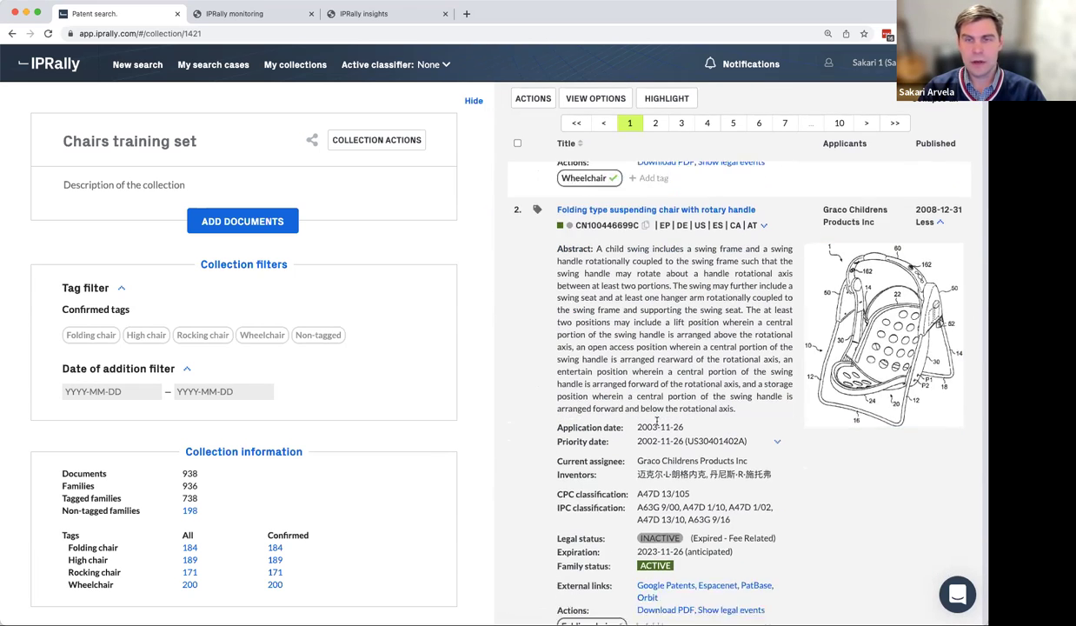
{"action": "scroll", "coordinate": [636, 368], "scroll_direction": "down", "scroll_amount": 1}
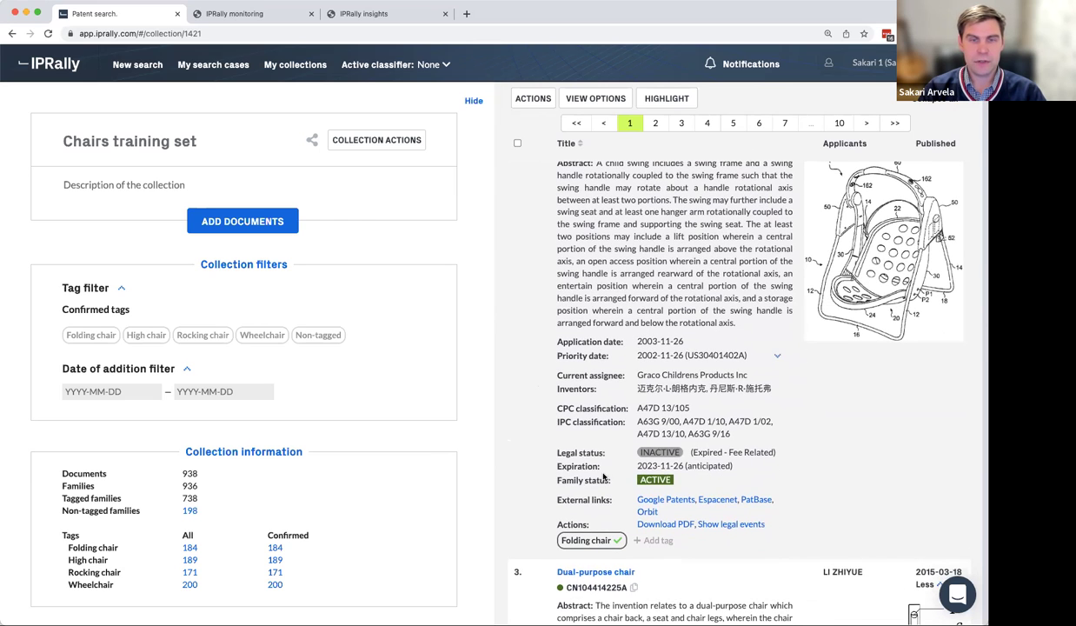
{"action": "scroll", "coordinate": [703, 478], "scroll_direction": "down", "scroll_amount": 2}
{"action": "scroll", "coordinate": [702, 479], "scroll_direction": "up", "scroll_amount": 8}
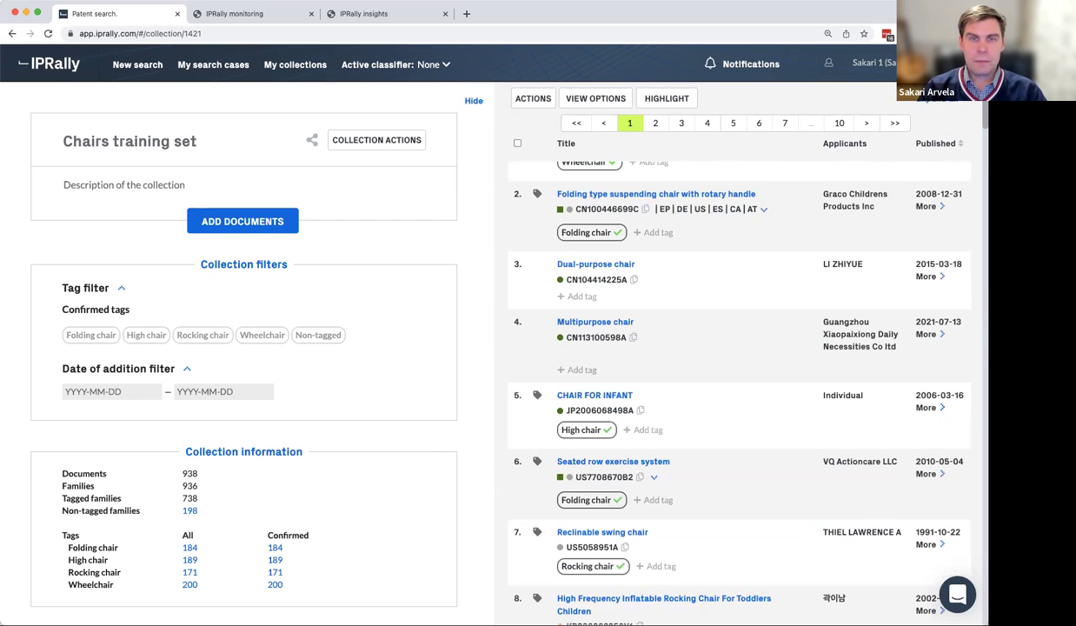
Create an AI classifier named "Chair classifying robot" from the Chairs training set collection.
{"action": "scroll", "coordinate": [222, 402], "scroll_direction": "down", "scroll_amount": 5}
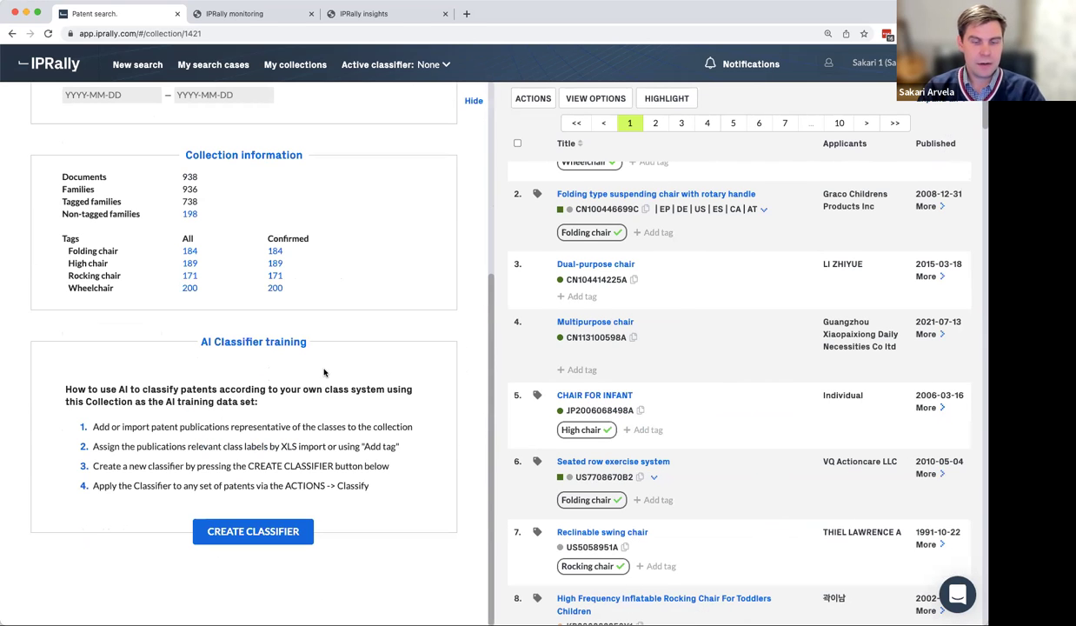
{"action": "left_click", "coordinate": [253, 532]}
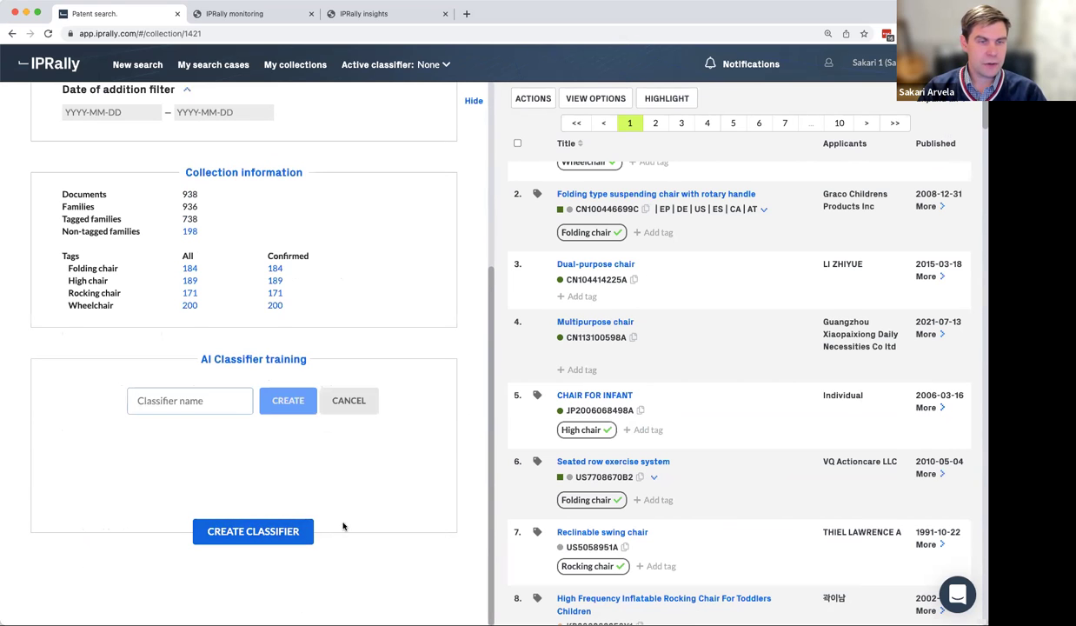
{"action": "type", "text": "Chair"}
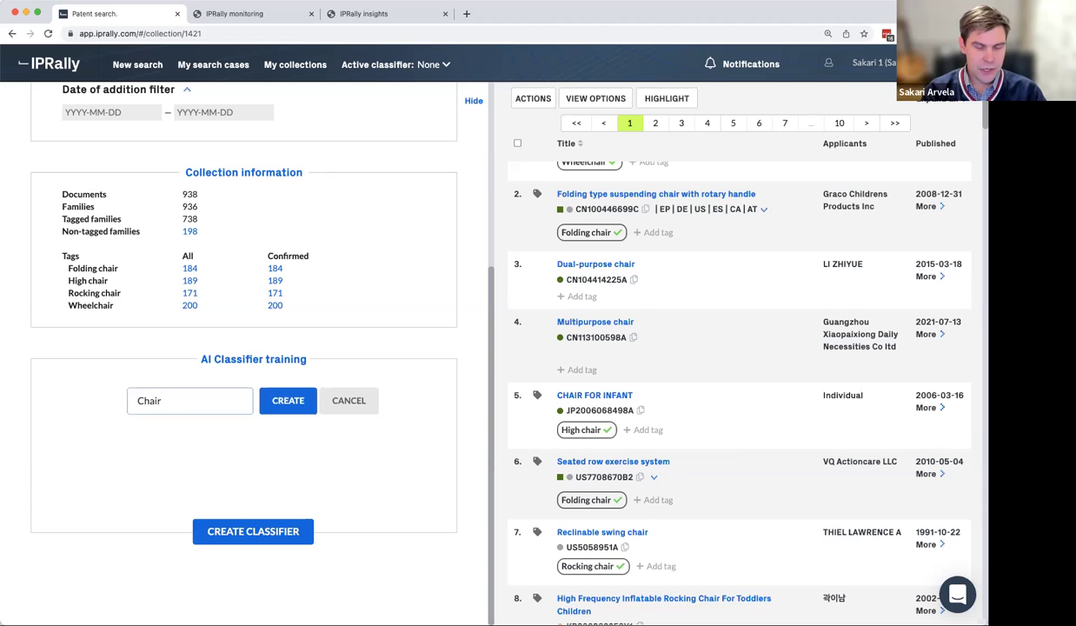
{"action": "type", "text": " classifying robot"}
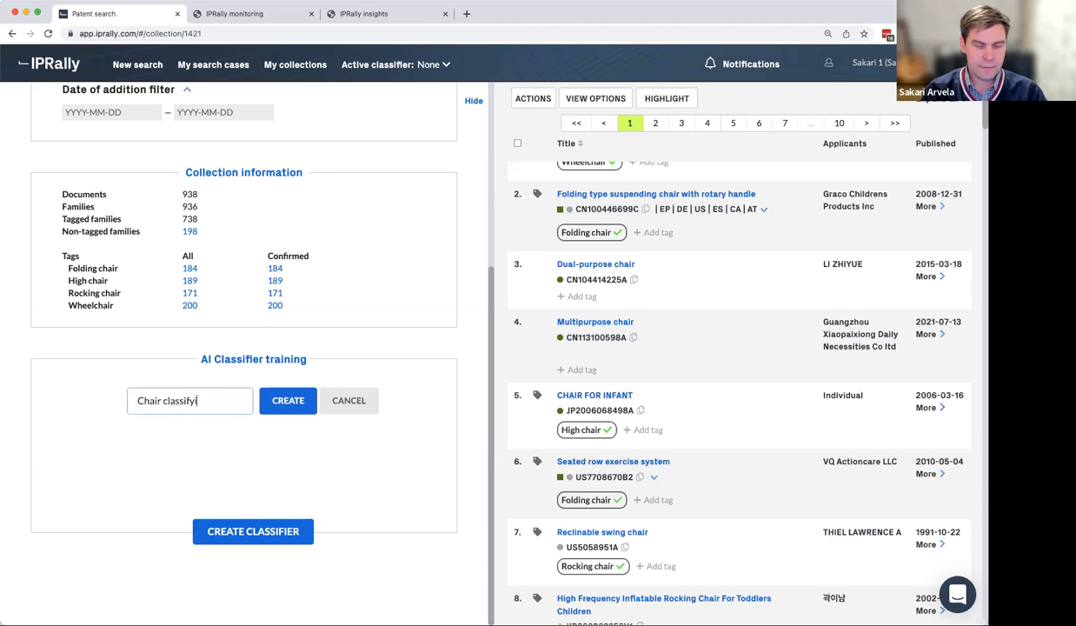
{"action": "left_click", "coordinate": [290, 401]}
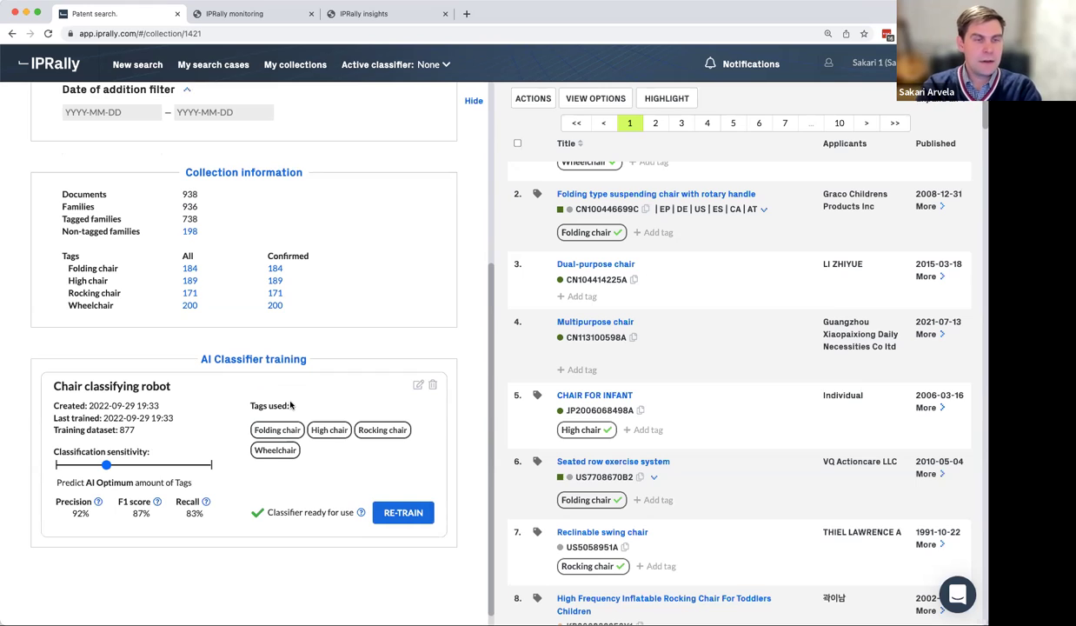
Examine the precision, F1 score and recall of the Chair classifying robot and read the explanations of precision and recall.
{"action": "left_click_drag", "start_coordinate": [261, 492], "coordinate": [353, 527]}
{"action": "left_click", "coordinate": [210, 540]}
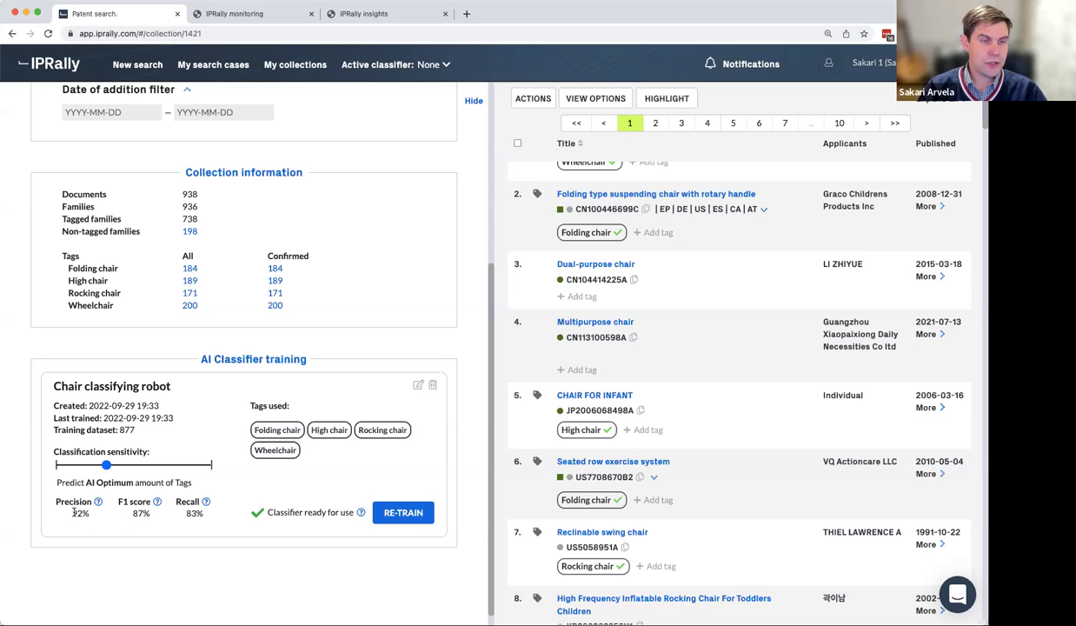
{"action": "mouse_move", "coordinate": [99, 503]}
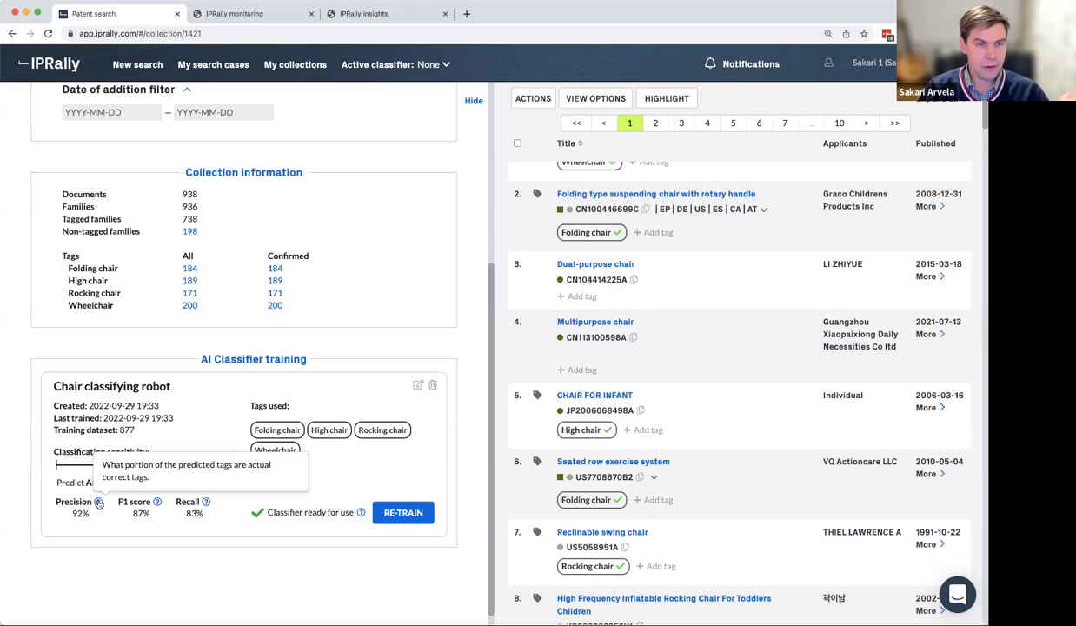
{"action": "mouse_move", "coordinate": [207, 504]}
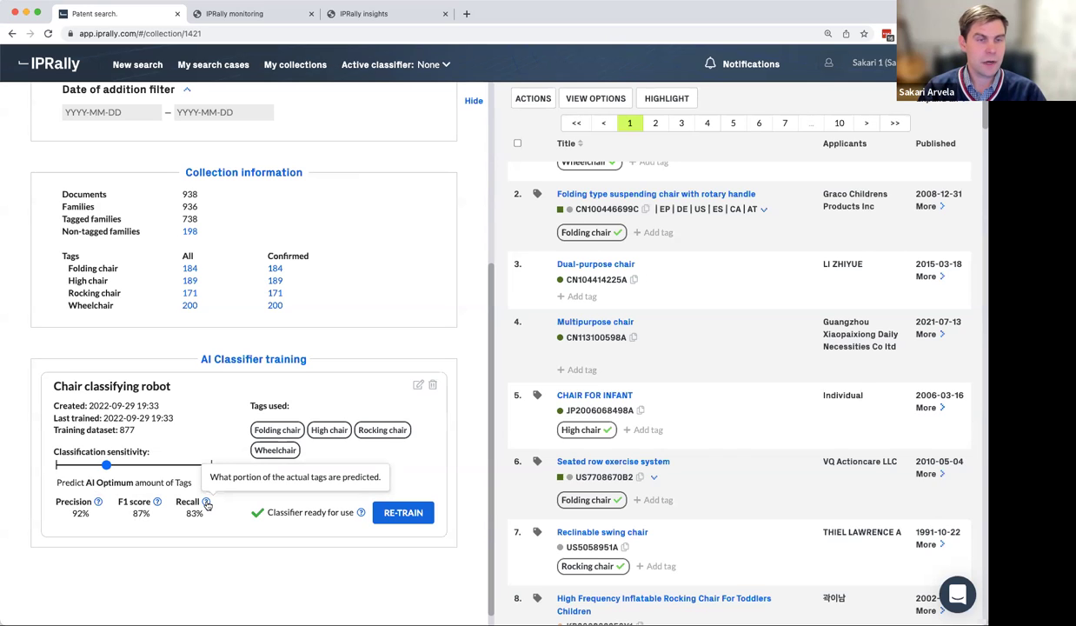
{"action": "double_click", "coordinate": [141, 513]}
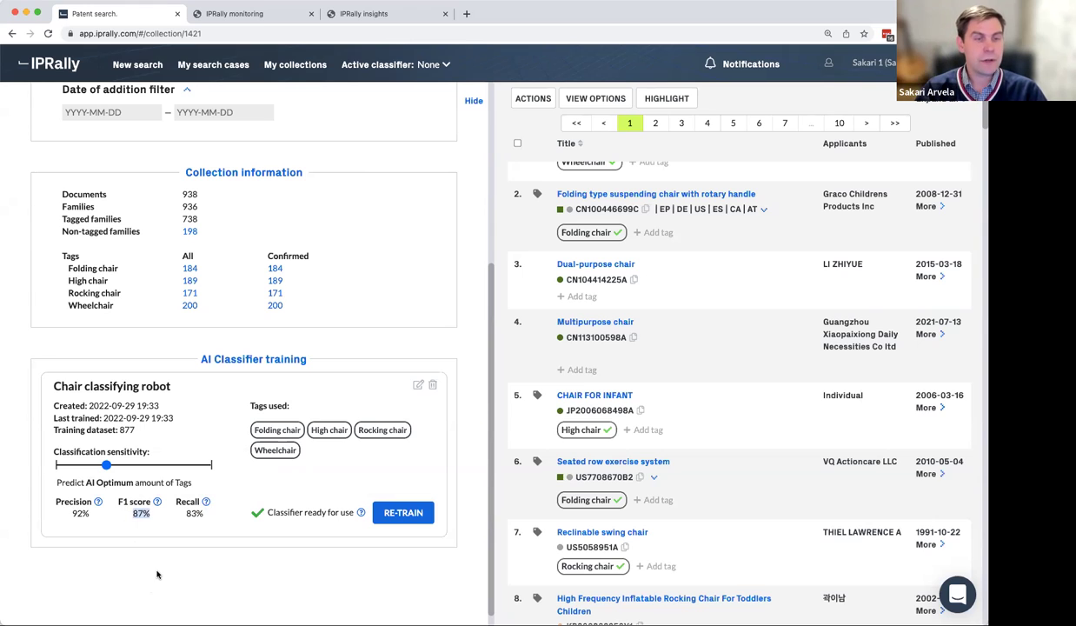
{"action": "left_click", "coordinate": [130, 548]}
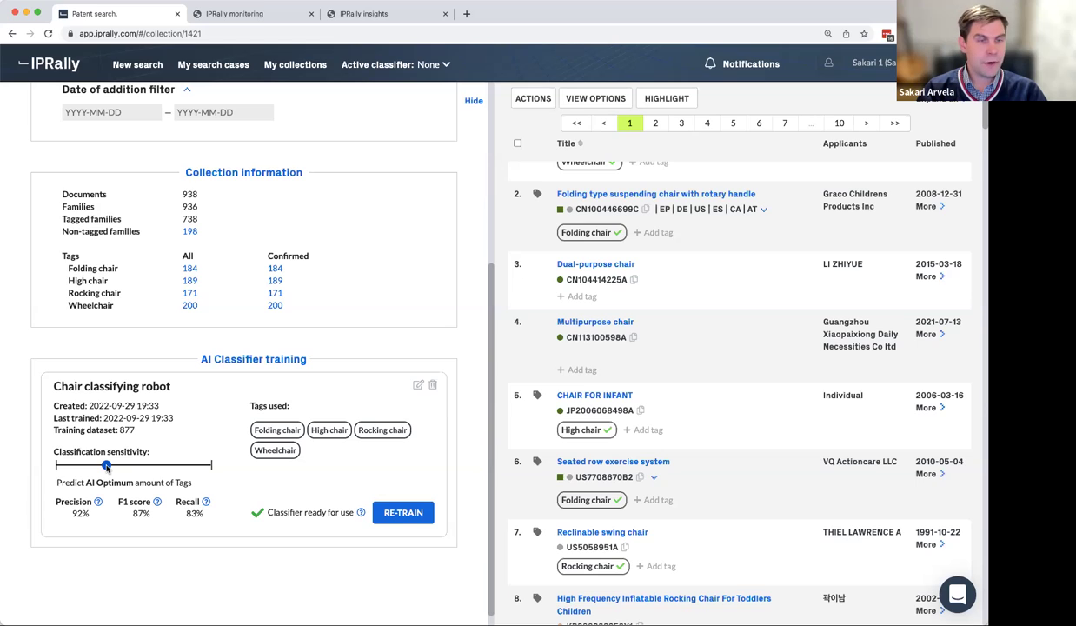
Try classification sensitivities of 0.7, 0.6 and 1.8 x AI Optimum, and return the sensitivity to AI Optimum.
{"action": "left_click_drag", "start_coordinate": [107, 469], "coordinate": [91, 468]}
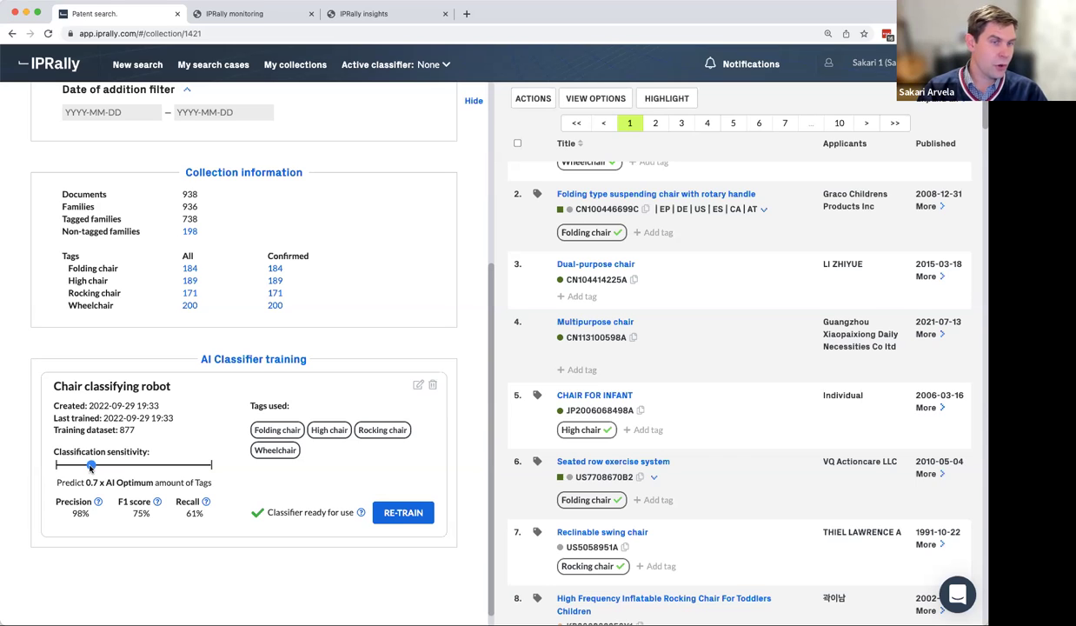
{"action": "left_click_drag", "start_coordinate": [91, 468], "coordinate": [86, 468]}
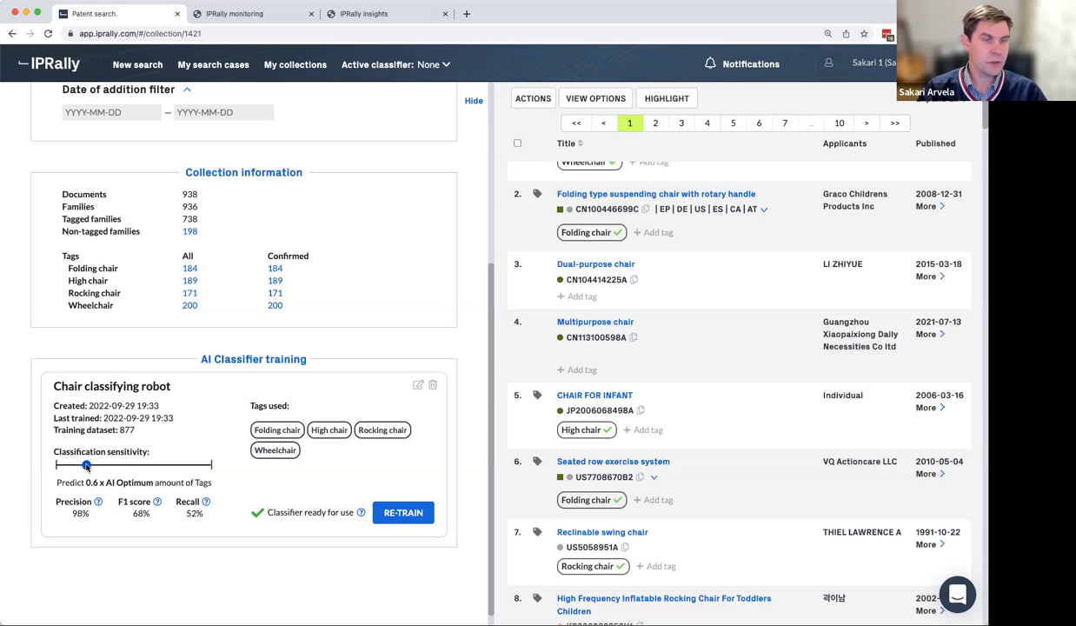
{"action": "left_click_drag", "start_coordinate": [87, 468], "coordinate": [146, 455]}
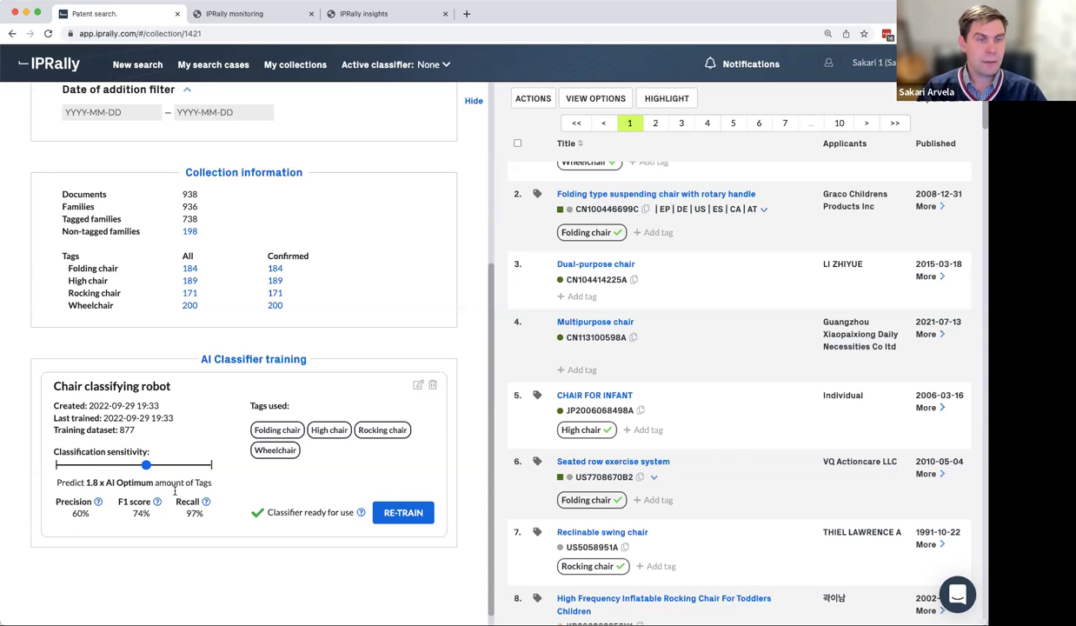
{"action": "left_click_drag", "start_coordinate": [145, 465], "coordinate": [108, 468]}
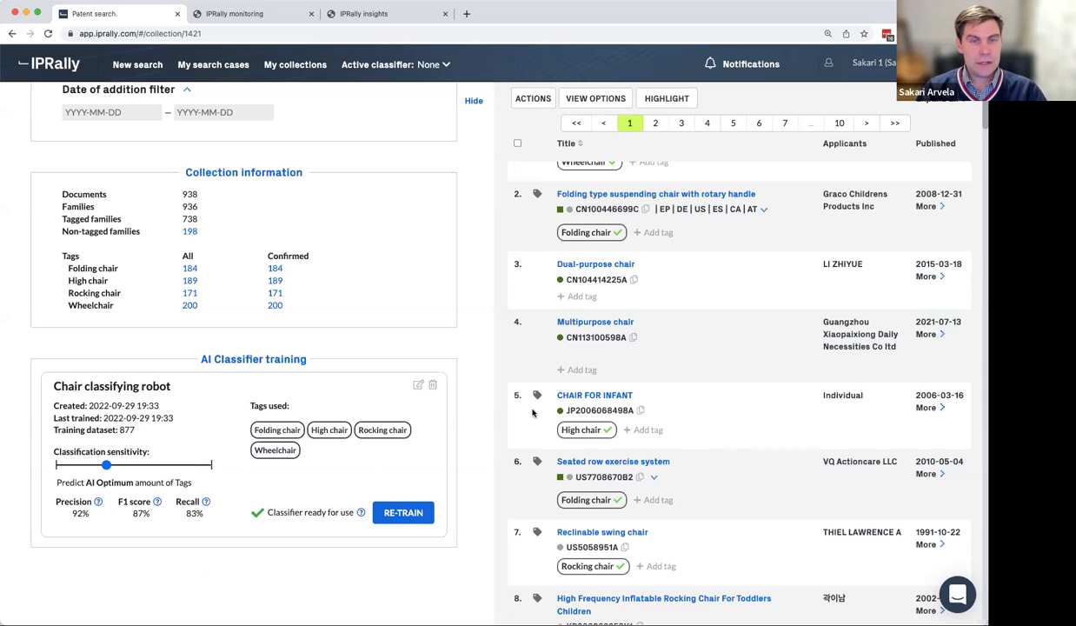
Classify all documents in the collection with the Chair classifying robot.
{"action": "scroll", "coordinate": [518, 400], "scroll_direction": "up", "scroll_amount": 3}
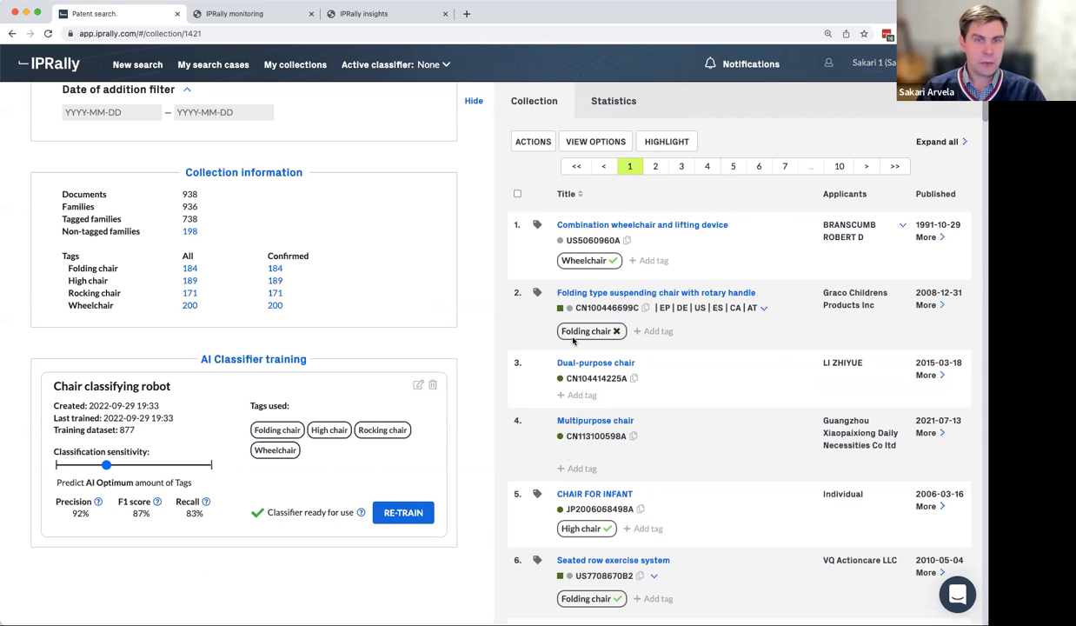
{"action": "left_click", "coordinate": [515, 141]}
{"action": "mouse_move", "coordinate": [561, 451]}
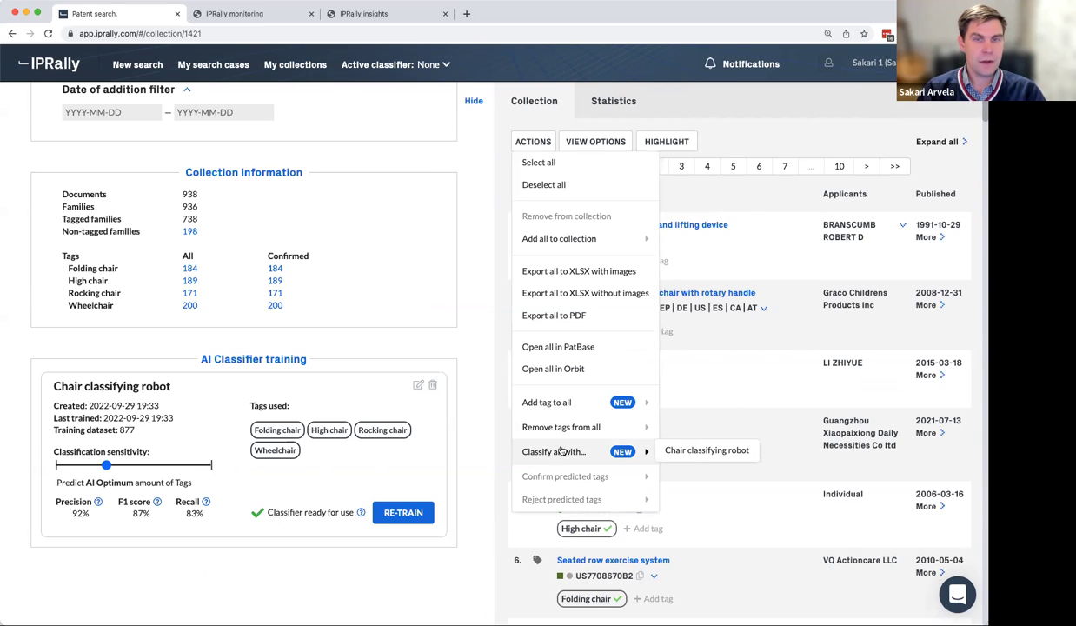
{"action": "left_click", "coordinate": [704, 451]}
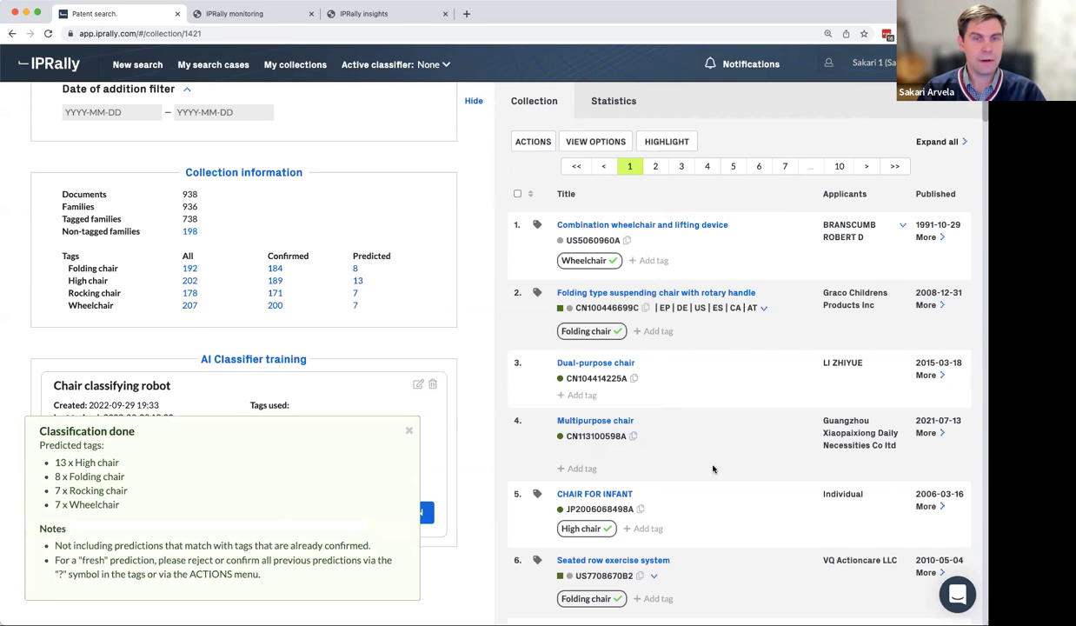
Review the classification summary of predicted chair tags, including High chair, and dismiss it.
{"action": "key", "text": "super+Tab"}
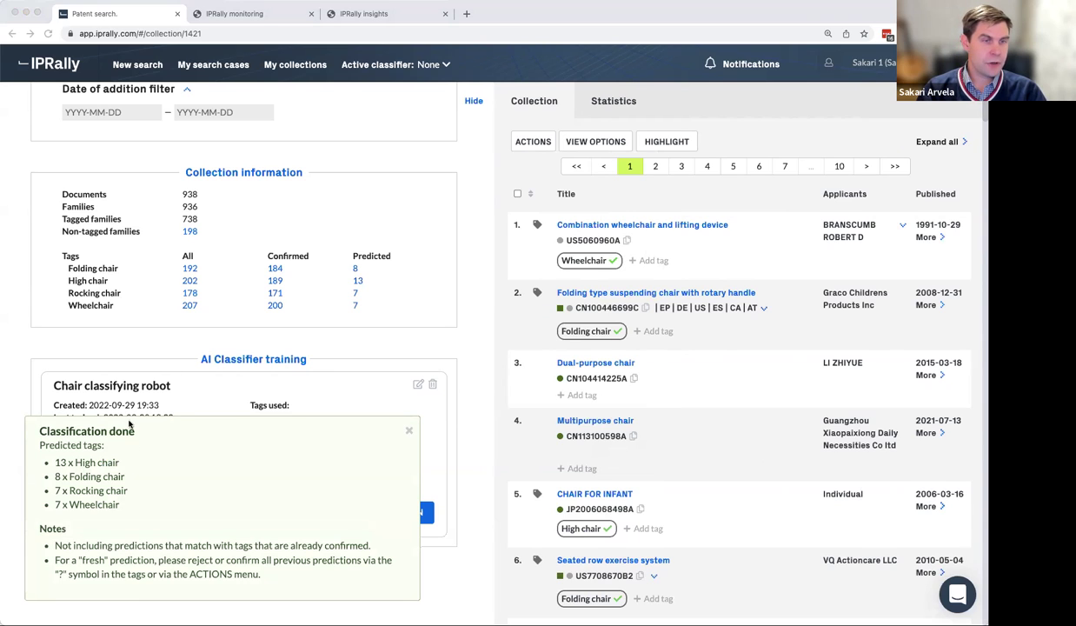
{"action": "left_click", "coordinate": [126, 466]}
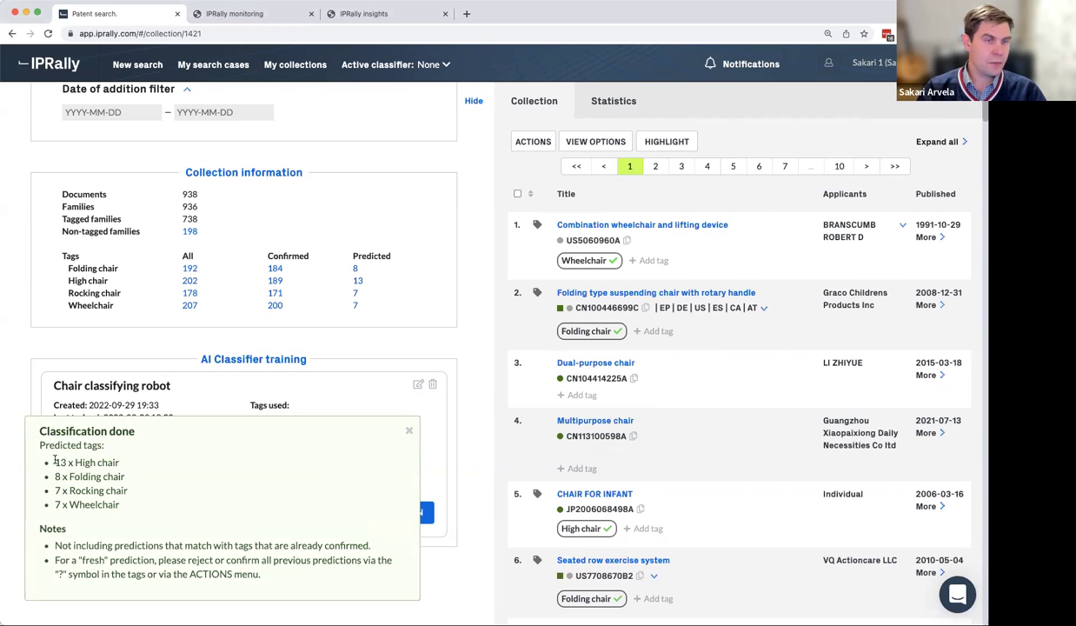
{"action": "left_click_drag", "start_coordinate": [54, 462], "coordinate": [145, 447]}
{"action": "left_click", "coordinate": [160, 458]}
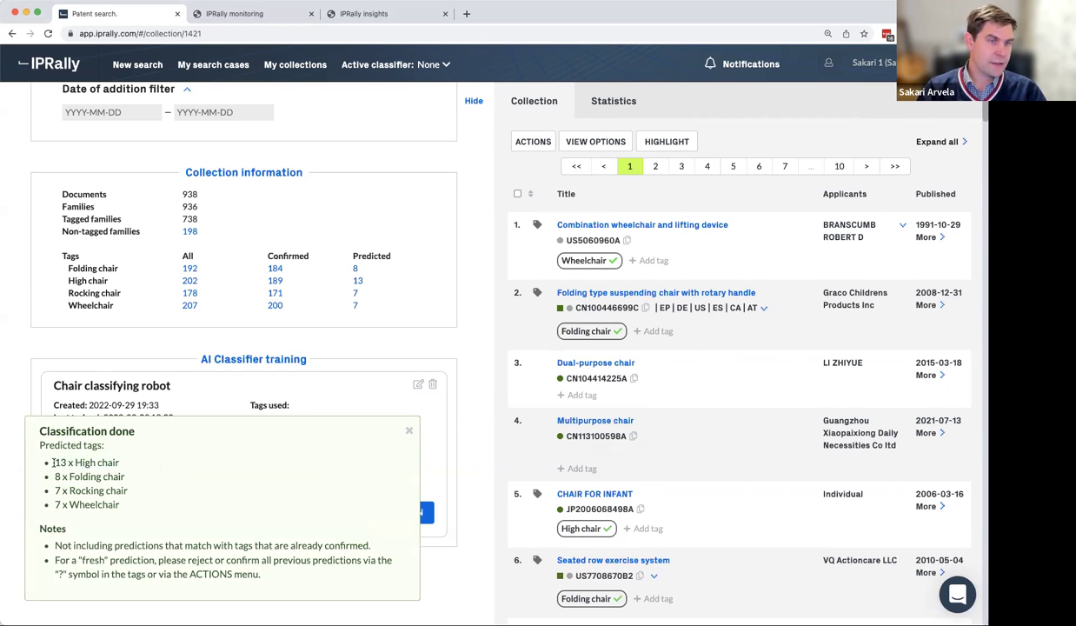
{"action": "left_click_drag", "start_coordinate": [54, 462], "coordinate": [119, 462]}
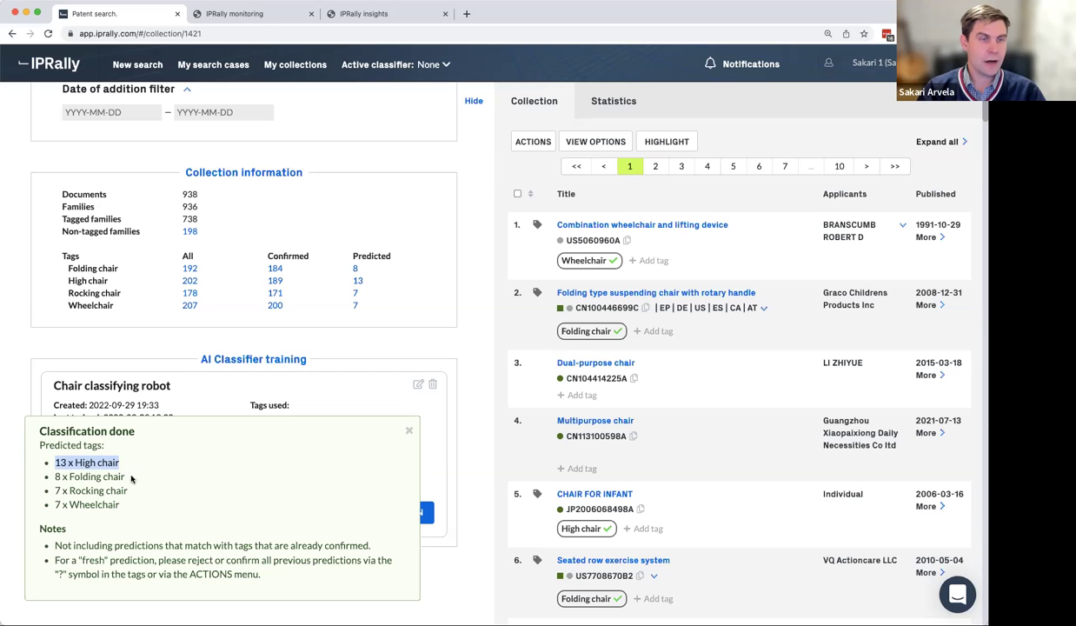
{"action": "left_click", "coordinate": [409, 432]}
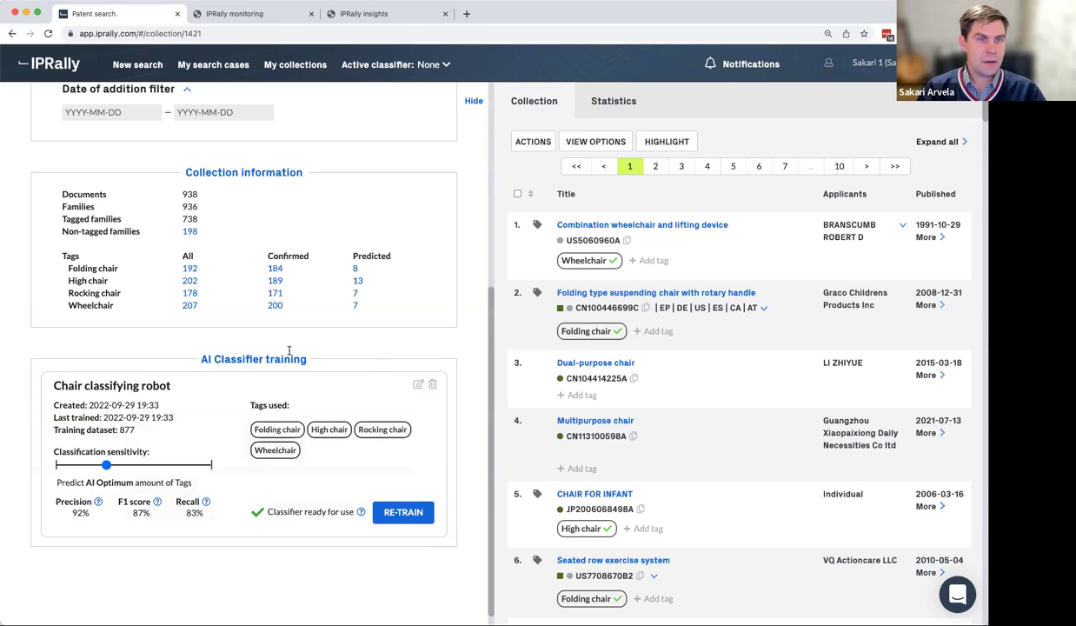
Filter the collection to the documents with a predicted Folding chair tag.
{"action": "scroll", "coordinate": [290, 350], "scroll_direction": "up", "scroll_amount": 5}
{"action": "scroll", "coordinate": [281, 428], "scroll_direction": "down", "scroll_amount": 2}
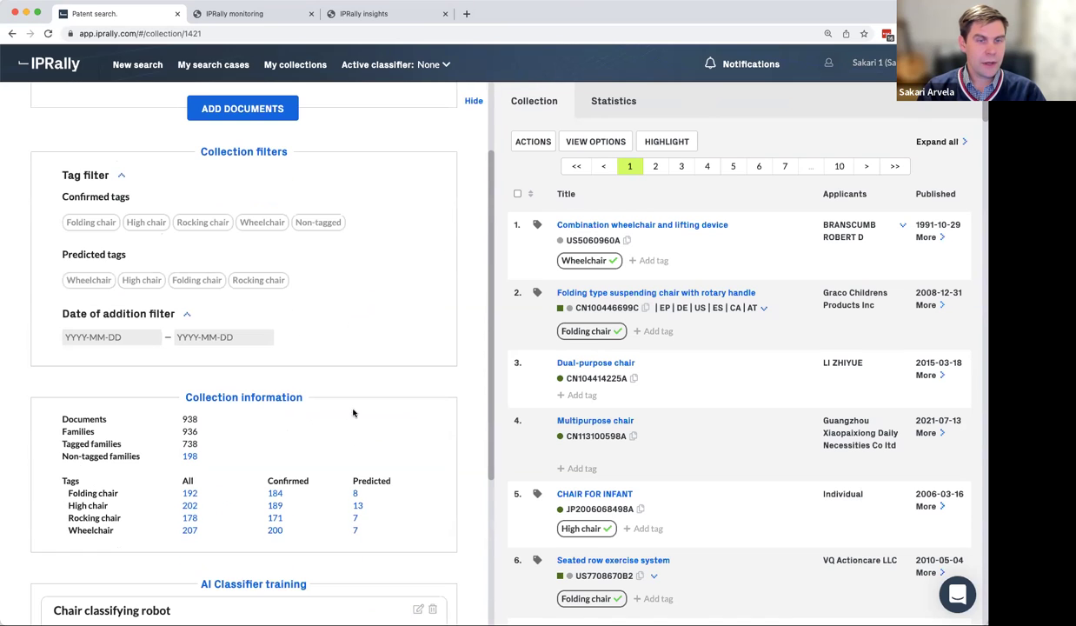
{"action": "left_click", "coordinate": [355, 493]}
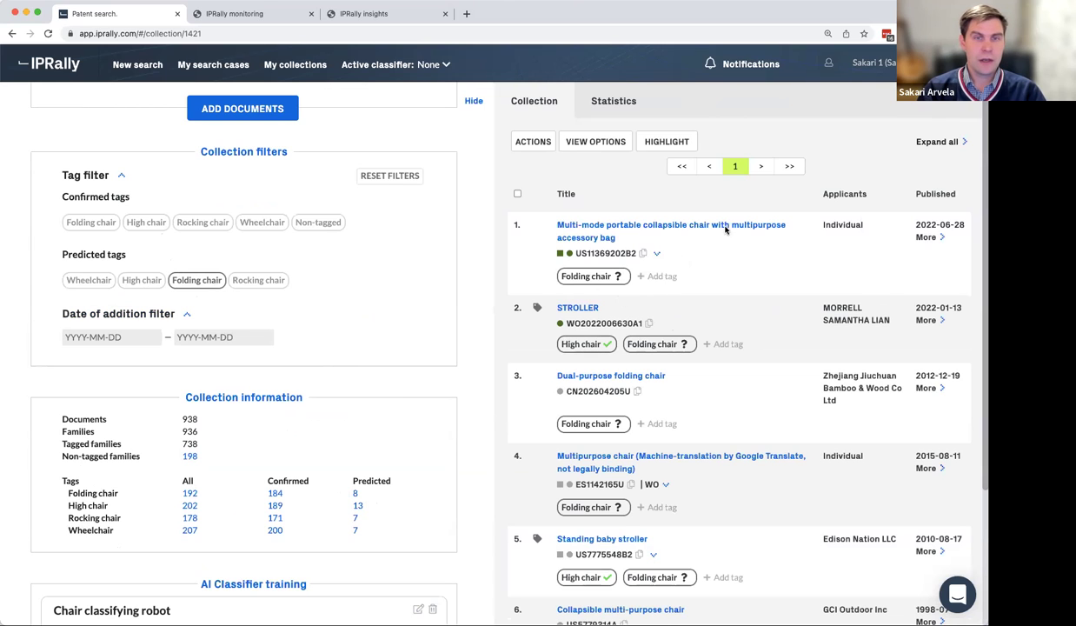
Inspect the details and drawing of the multi-mode portable collapsible chair patent and confirm its predicted Folding chair tag.
{"action": "left_click", "coordinate": [925, 237]}
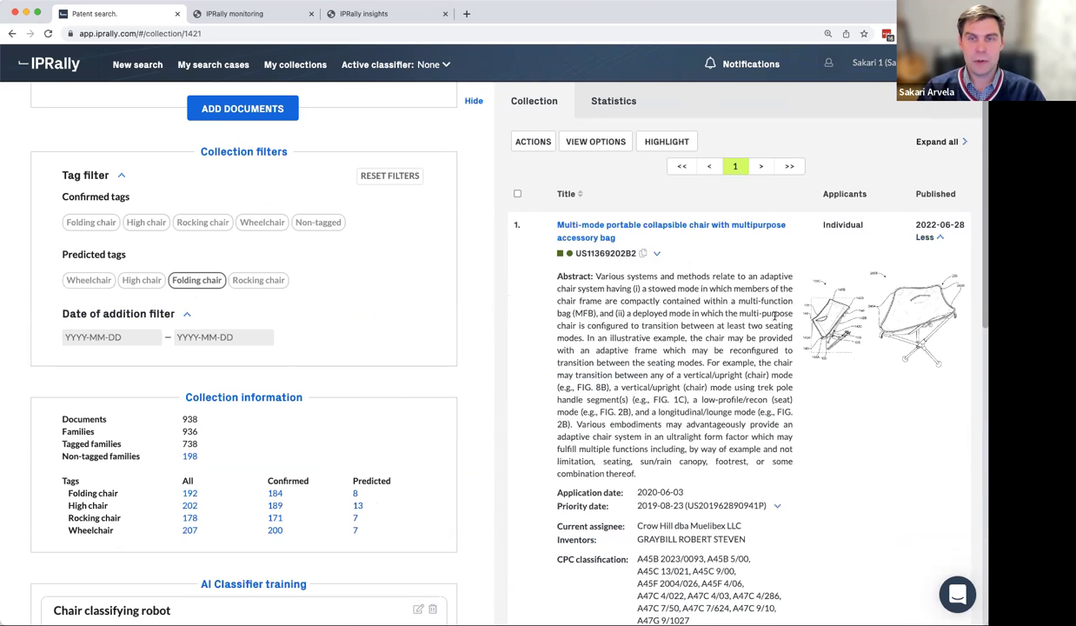
{"action": "scroll", "coordinate": [774, 318], "scroll_direction": "down", "scroll_amount": 3}
{"action": "left_click", "coordinate": [860, 223]}
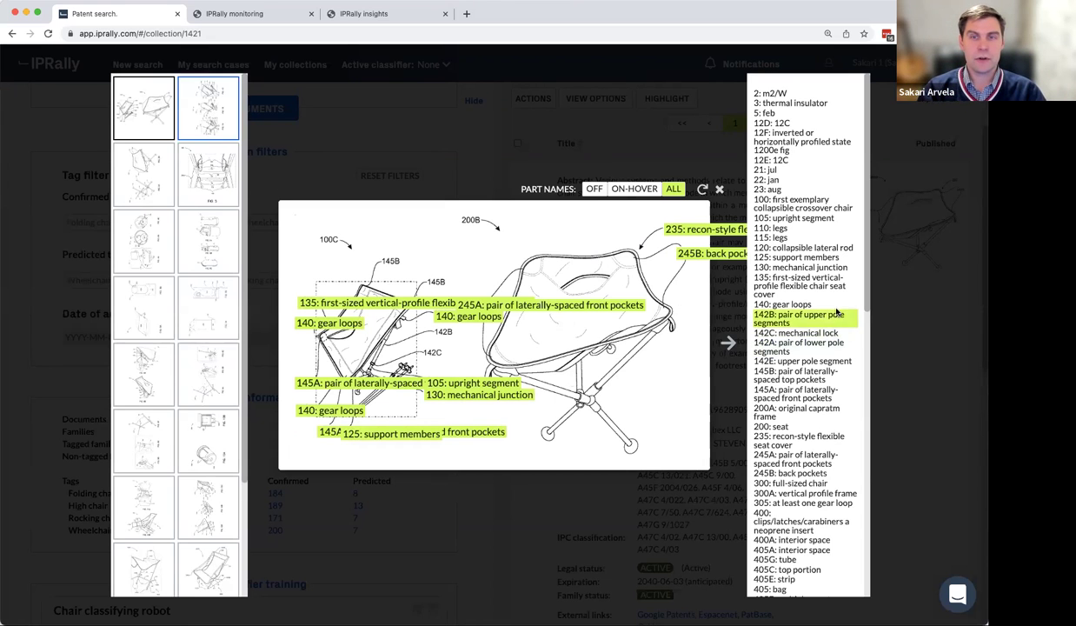
{"action": "left_click", "coordinate": [878, 278]}
{"action": "scroll", "coordinate": [699, 267], "scroll_direction": "down", "scroll_amount": 3}
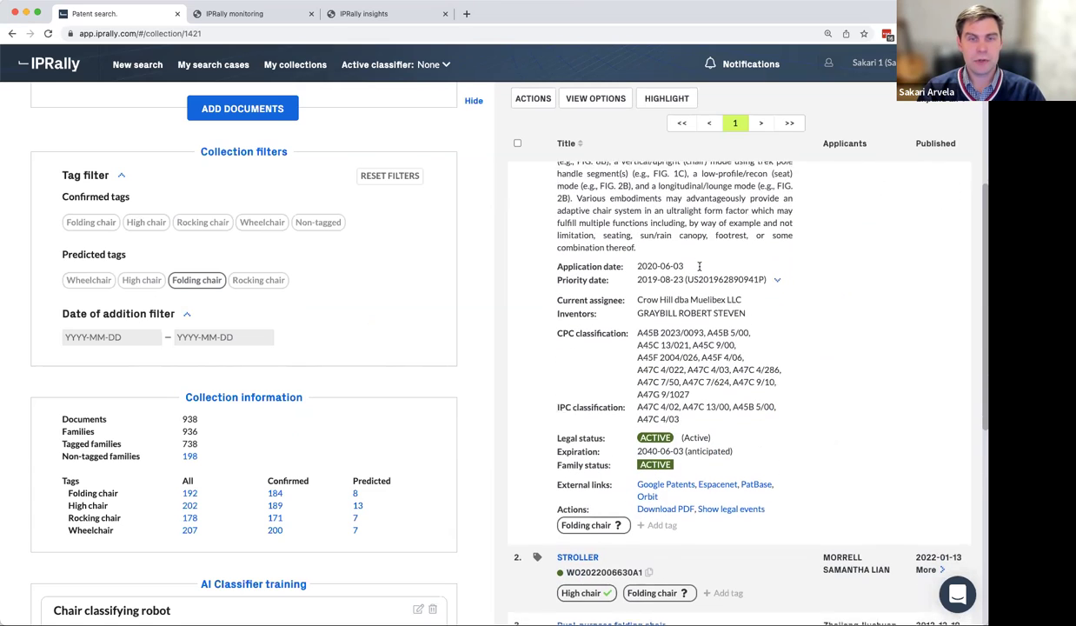
{"action": "left_click", "coordinate": [618, 518]}
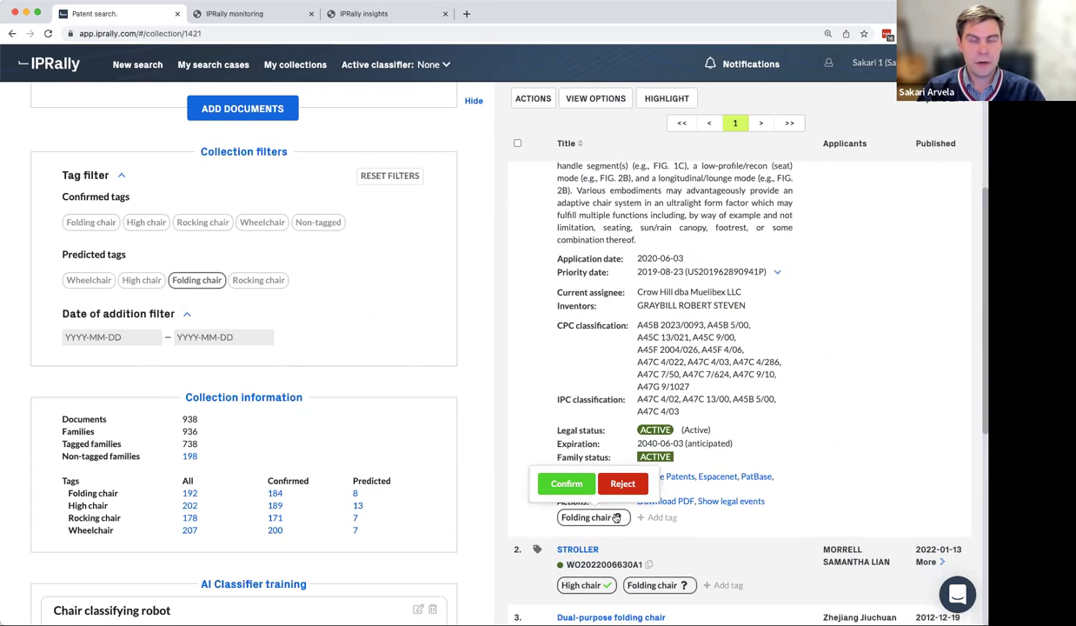
{"action": "left_click", "coordinate": [567, 485]}
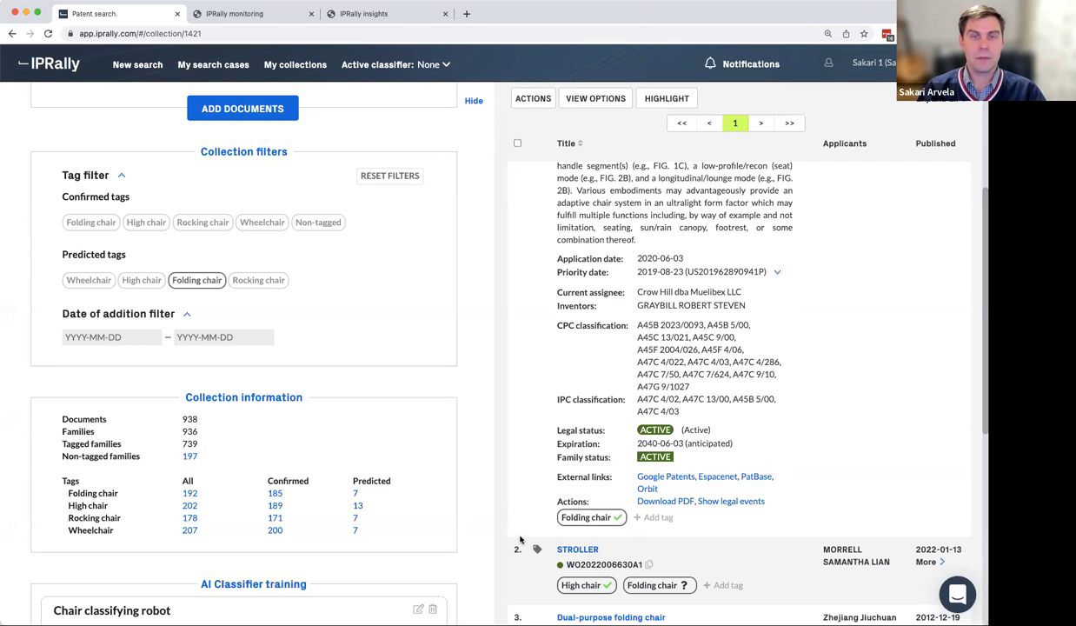
Inspect the abstract and drawing of the Dual-purpose folding chair patent and confirm its predicted Folding chair tag.
{"action": "scroll", "coordinate": [608, 443], "scroll_direction": "up", "scroll_amount": 5}
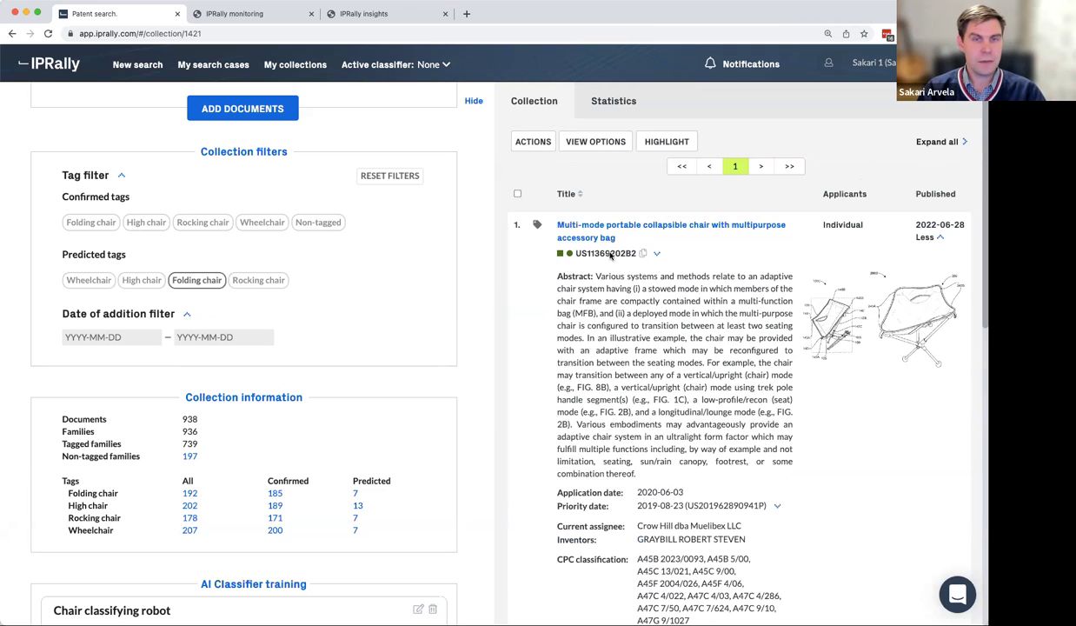
{"action": "scroll", "coordinate": [626, 389], "scroll_direction": "down", "scroll_amount": 7}
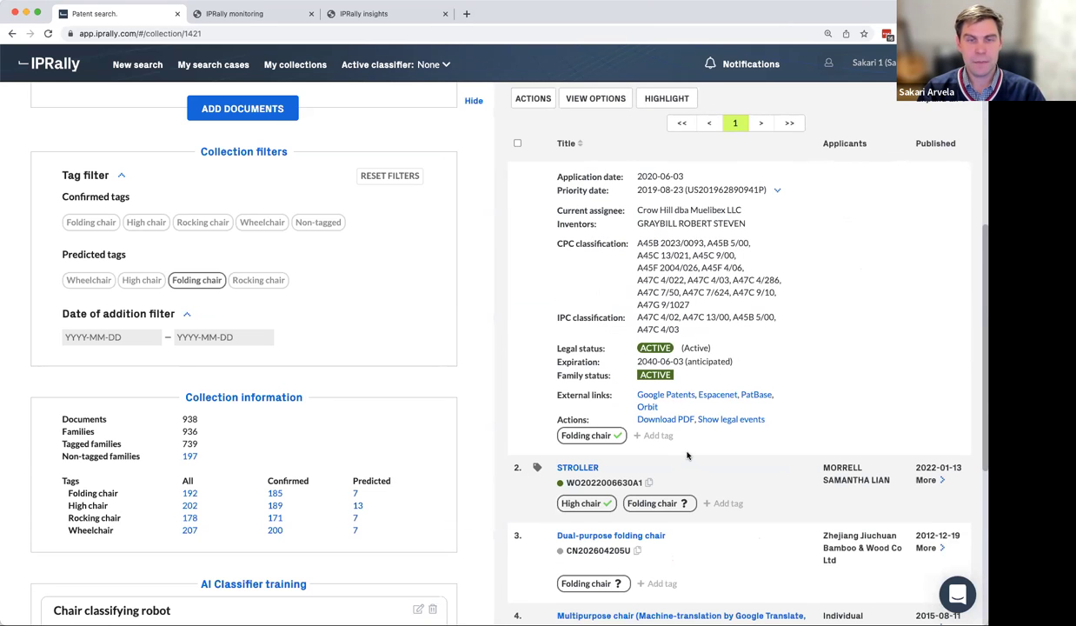
{"action": "scroll", "coordinate": [669, 435], "scroll_direction": "down", "scroll_amount": 2}
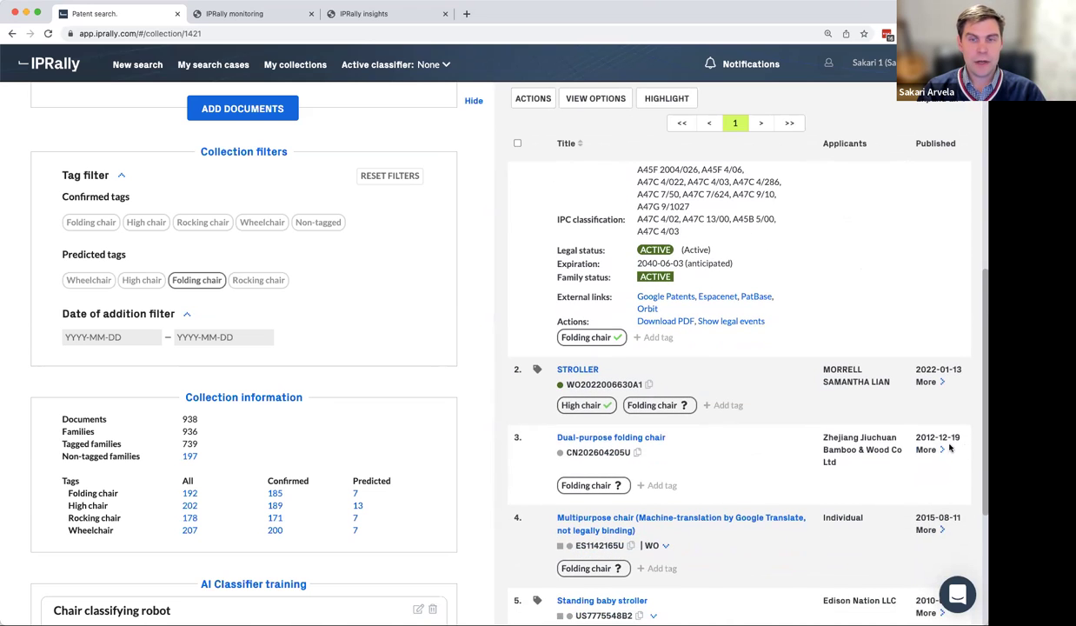
{"action": "left_click", "coordinate": [928, 450]}
{"action": "scroll", "coordinate": [922, 417], "scroll_direction": "down", "scroll_amount": 3}
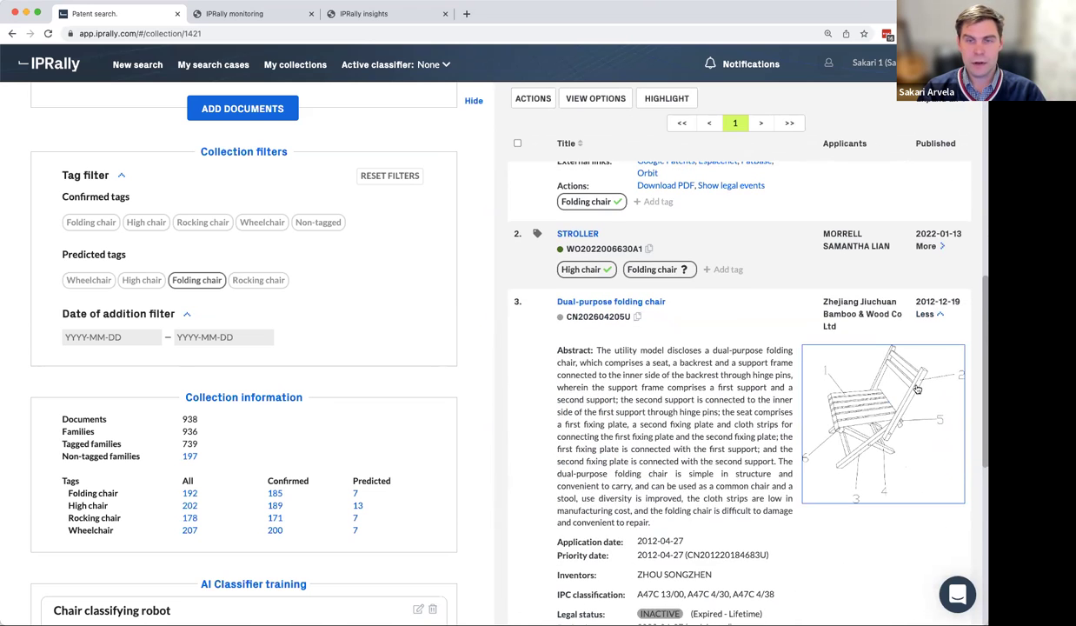
{"action": "left_click", "coordinate": [861, 401]}
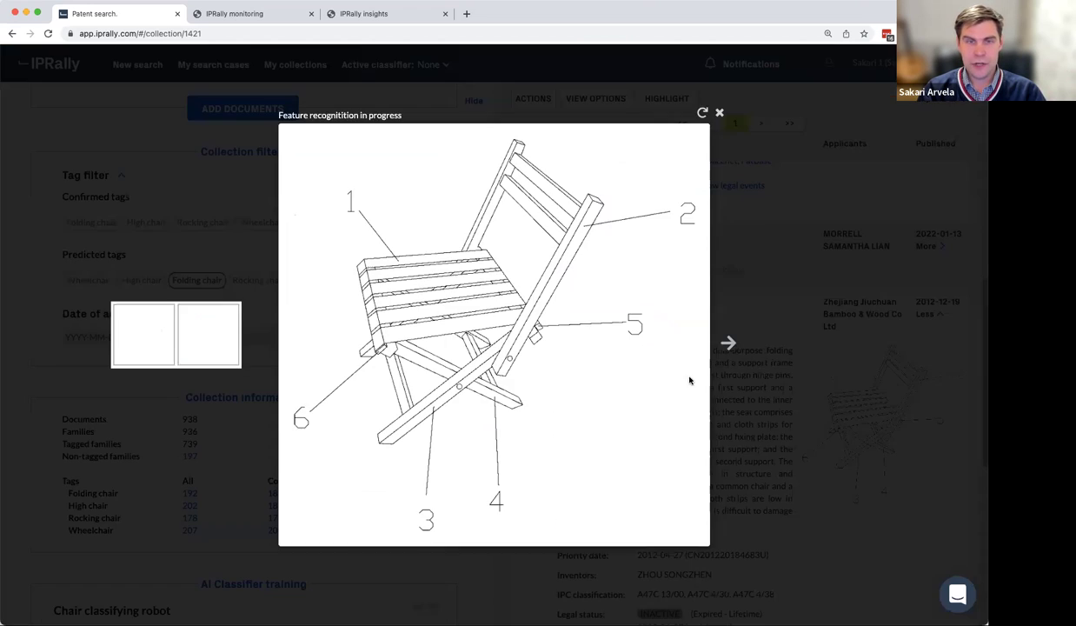
{"action": "left_click", "coordinate": [757, 423]}
{"action": "scroll", "coordinate": [593, 426], "scroll_direction": "down", "scroll_amount": 6}
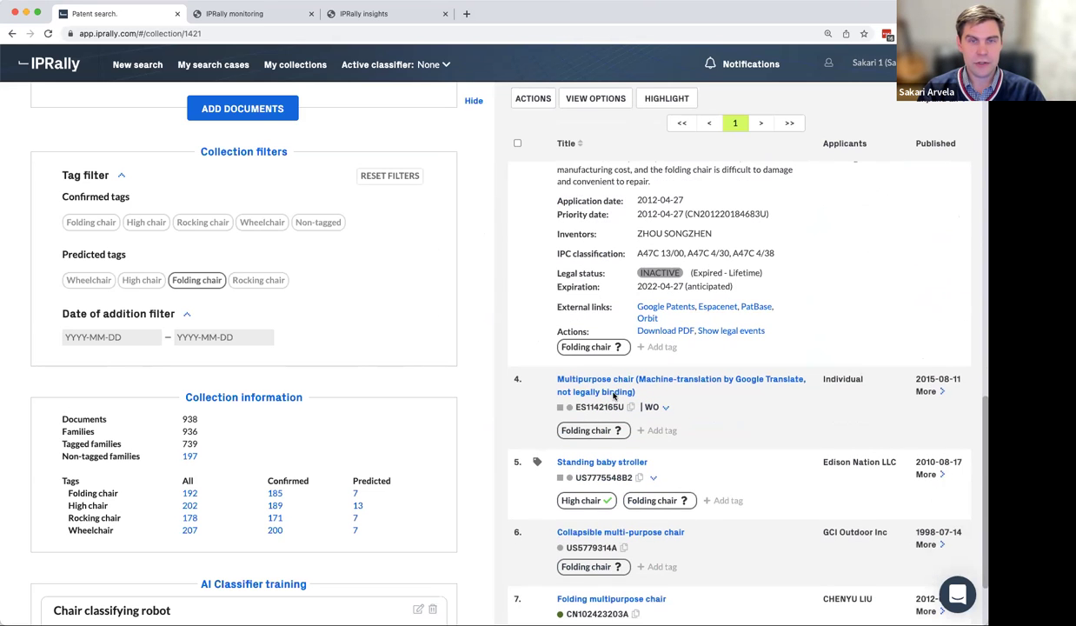
{"action": "left_click", "coordinate": [617, 348]}
{"action": "left_click", "coordinate": [553, 313]}
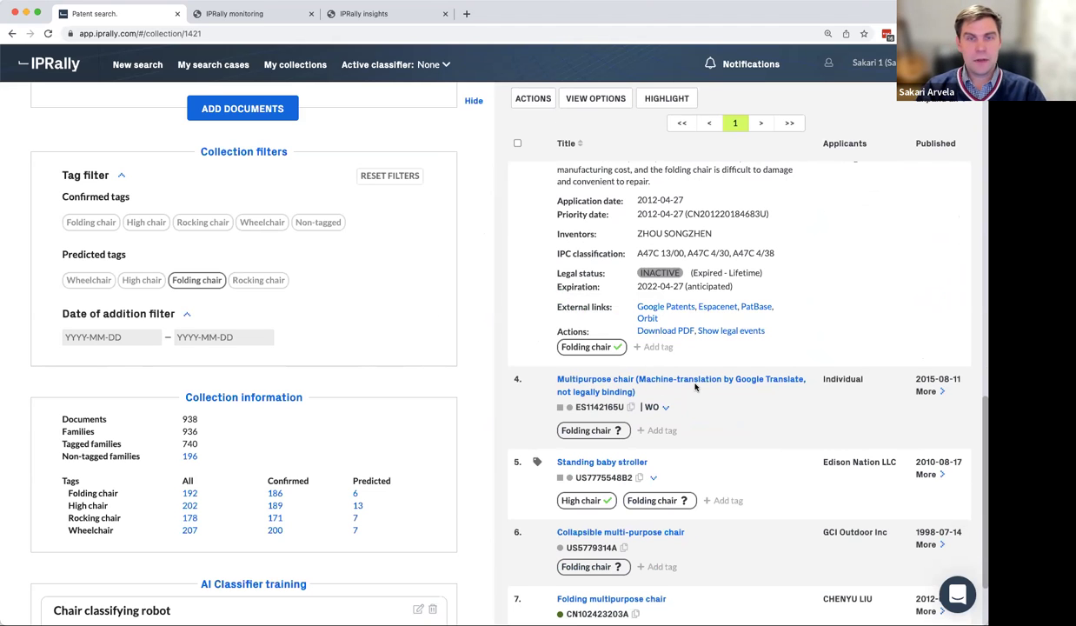
Collapse the expanded patent details and reject all remaining predicted tags in the filtered Folding chair list.
{"action": "scroll", "coordinate": [700, 391], "scroll_direction": "up", "scroll_amount": 10}
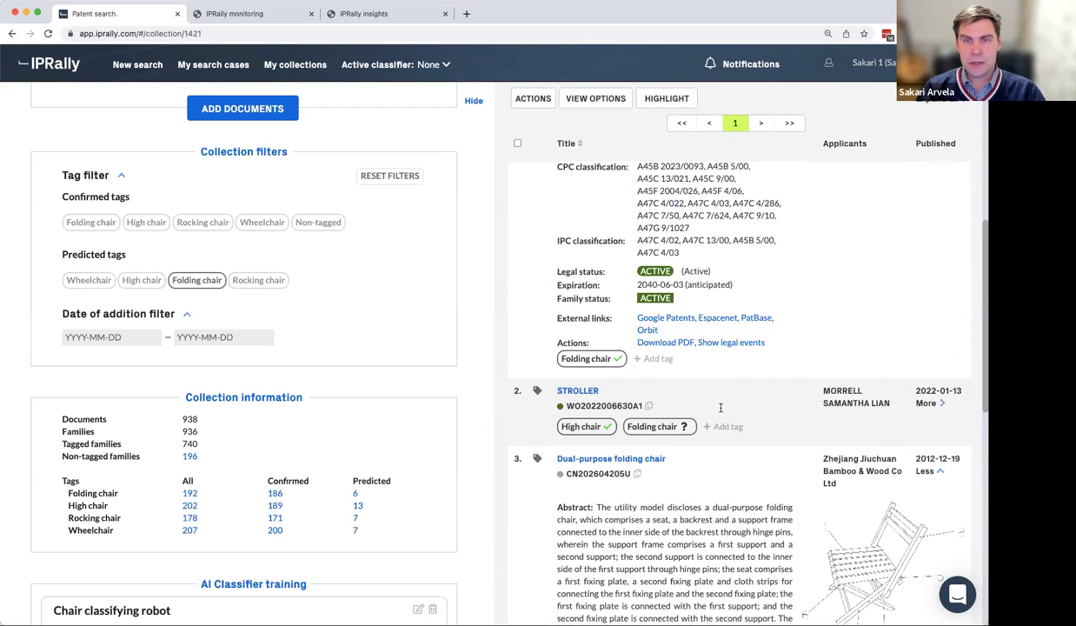
{"action": "scroll", "coordinate": [720, 408], "scroll_direction": "up", "scroll_amount": 5}
{"action": "left_click", "coordinate": [936, 111]}
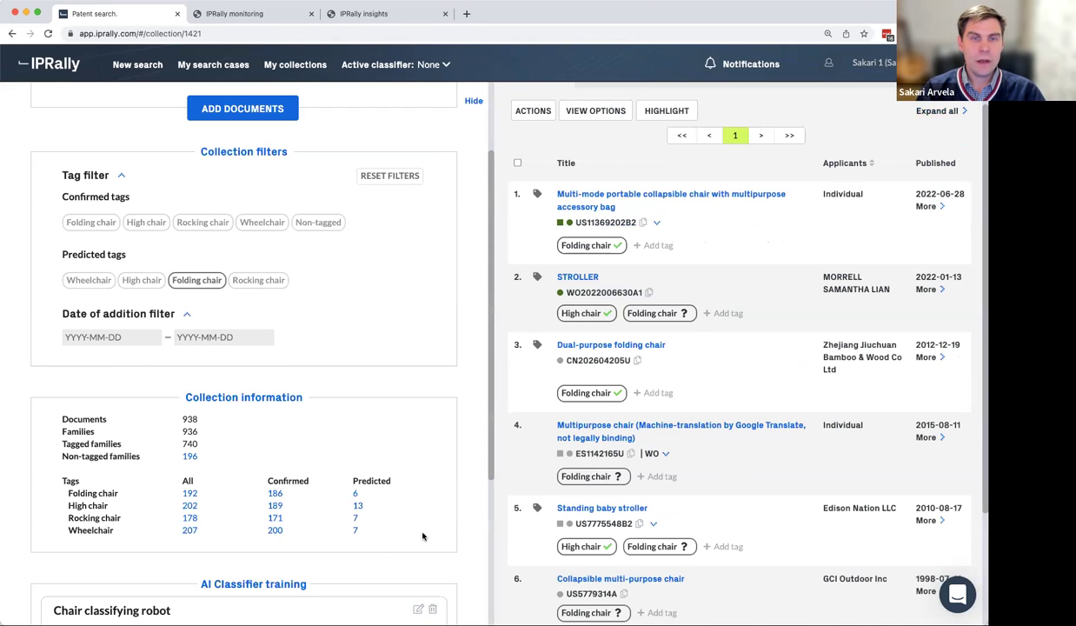
{"action": "left_click", "coordinate": [531, 111]}
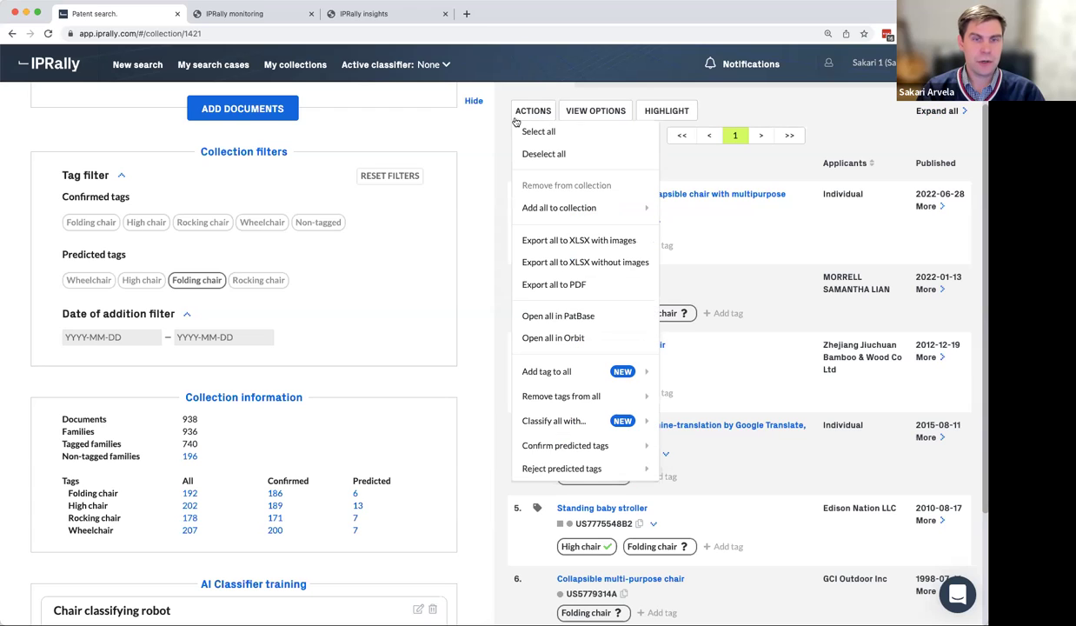
{"action": "left_click", "coordinate": [577, 450]}
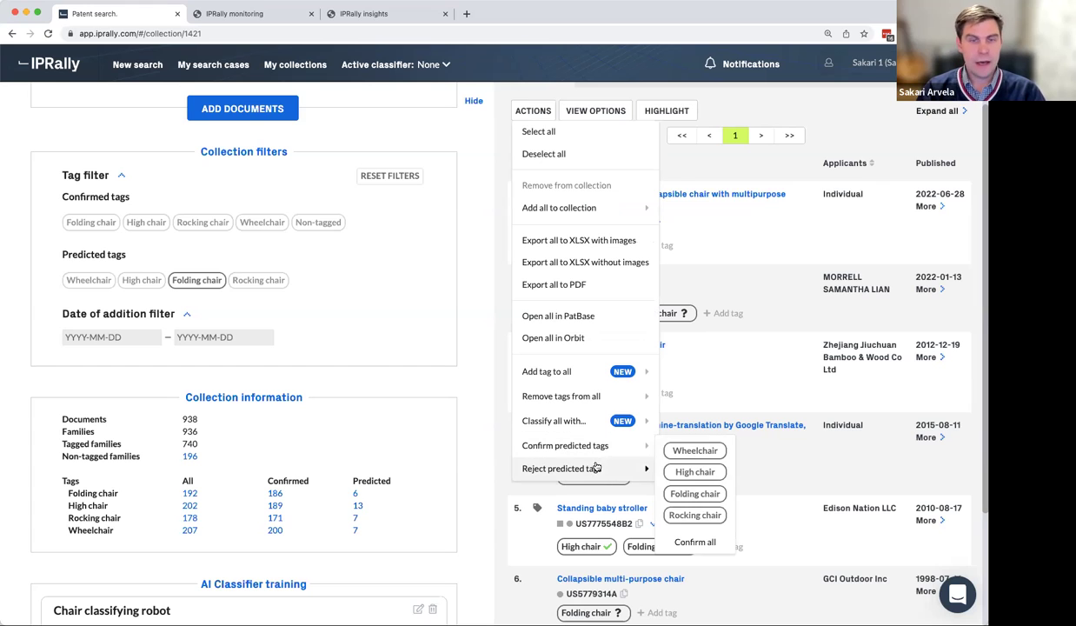
{"action": "mouse_move", "coordinate": [579, 470]}
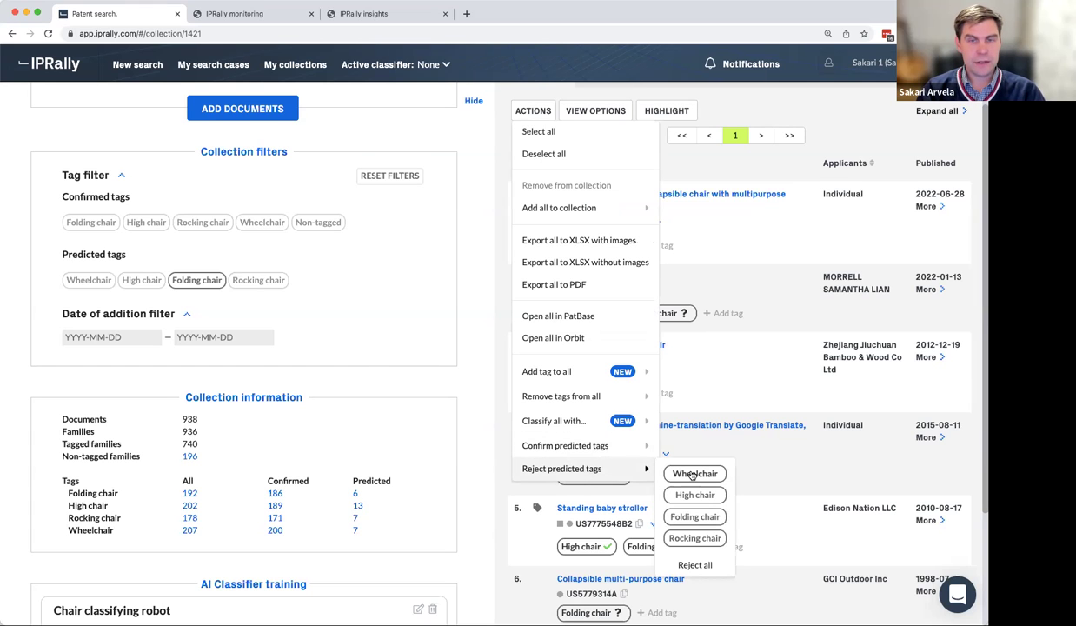
{"action": "left_click", "coordinate": [692, 565]}
{"action": "left_click", "coordinate": [408, 583]}
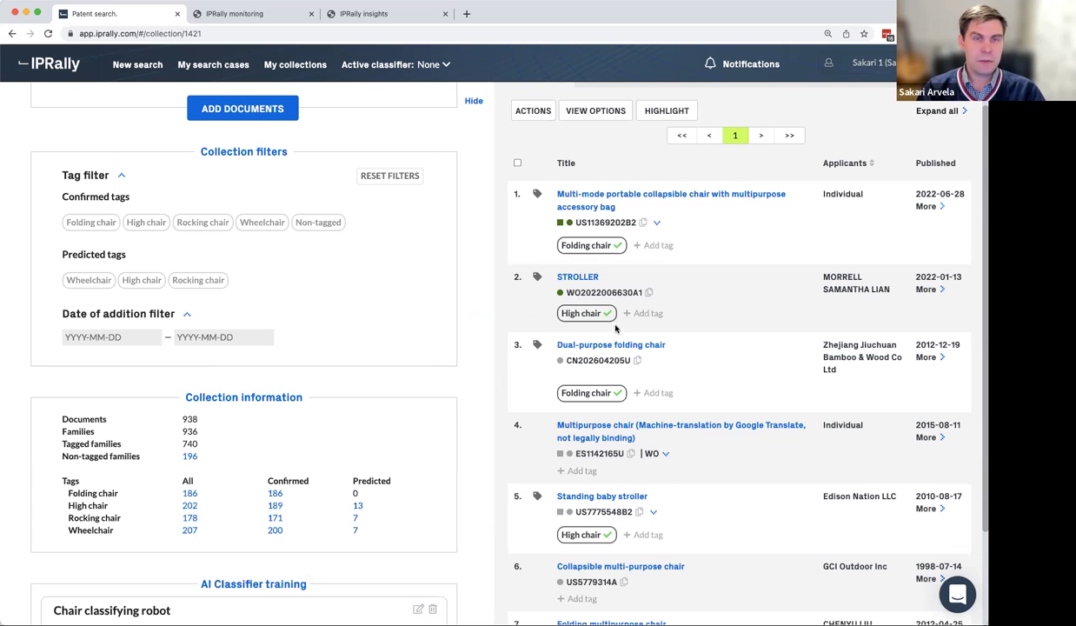
Re-train the Chair classifying robot on the updated tags of the Chairs training set.
{"action": "scroll", "coordinate": [391, 348], "scroll_direction": "down", "scroll_amount": 5}
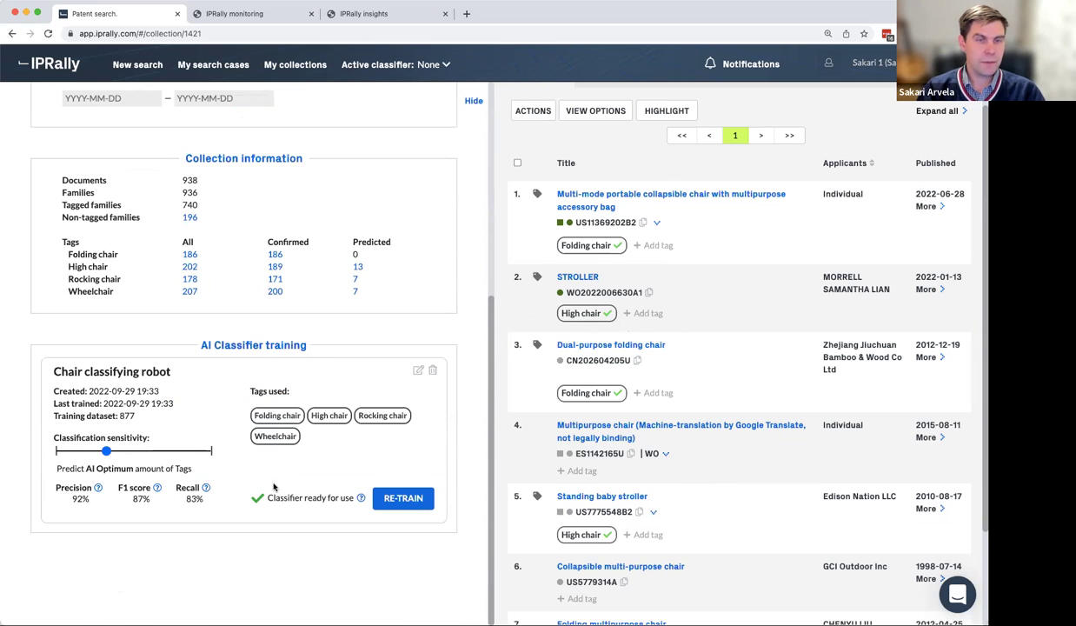
{"action": "left_click", "coordinate": [394, 499]}
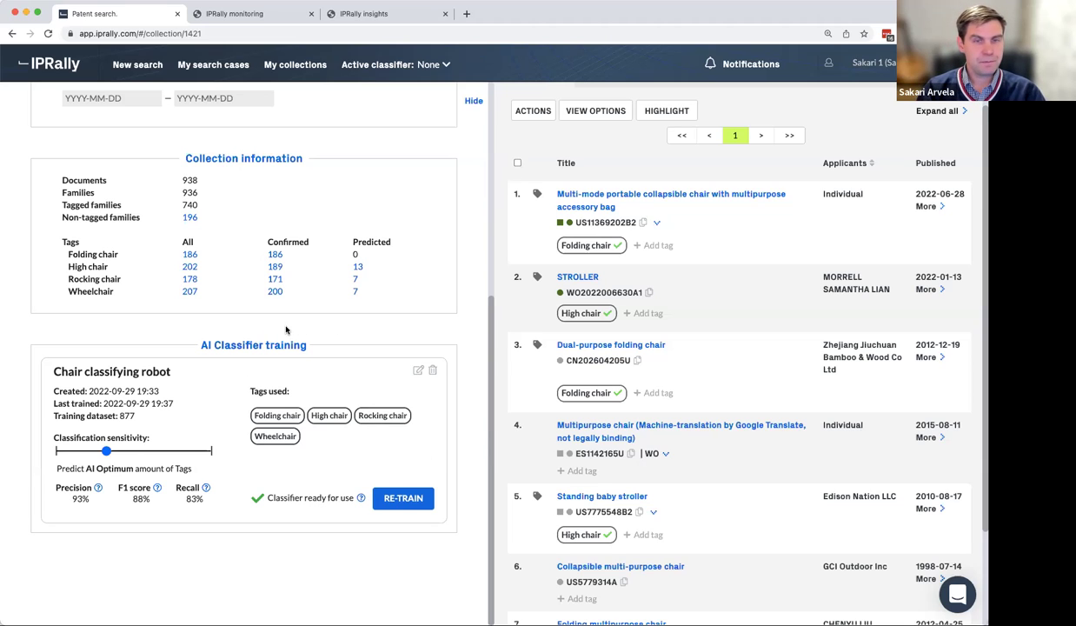
{"action": "scroll", "coordinate": [408, 365], "scroll_direction": "up", "scroll_amount": 5}
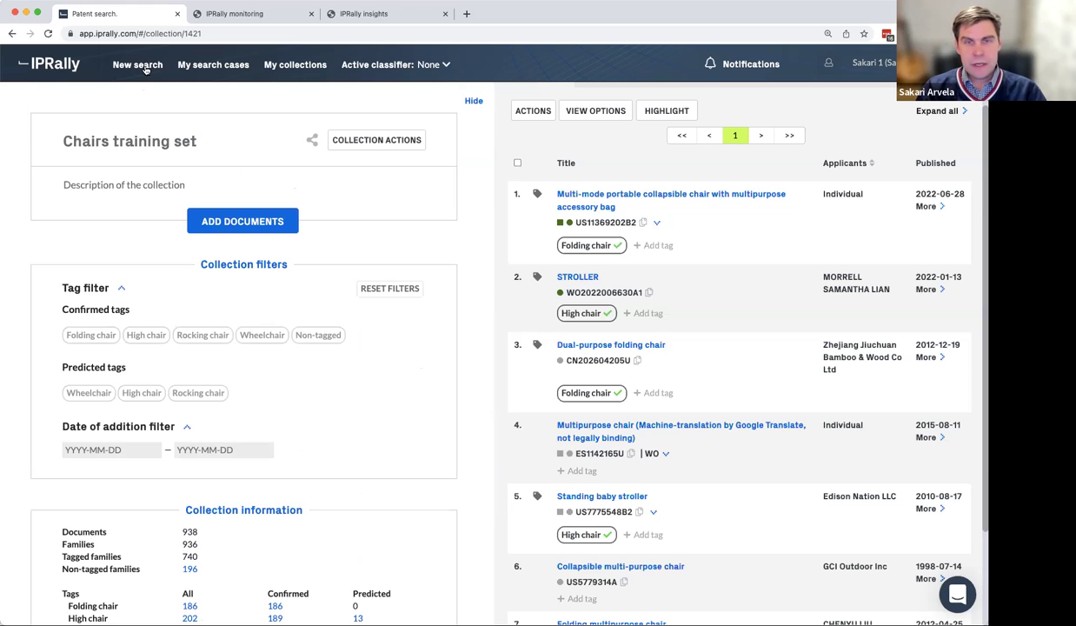
Start a new graph search with the feature chair and its subfeatures seat, backrest and support.
{"action": "left_click", "coordinate": [139, 65]}
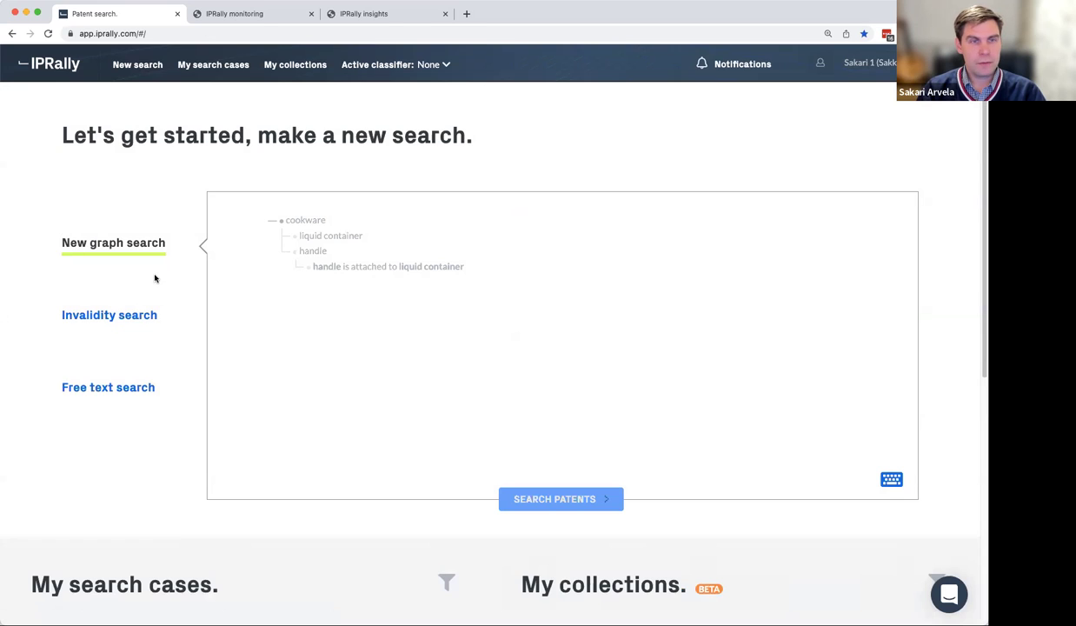
{"action": "left_click", "coordinate": [311, 222]}
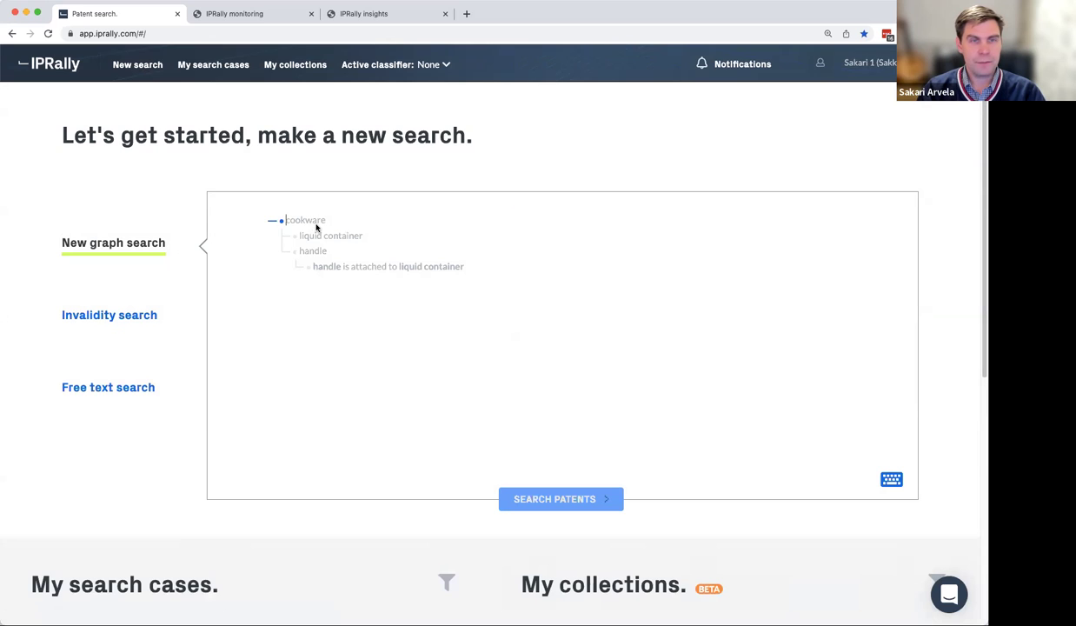
{"action": "type", "text": "chair"}
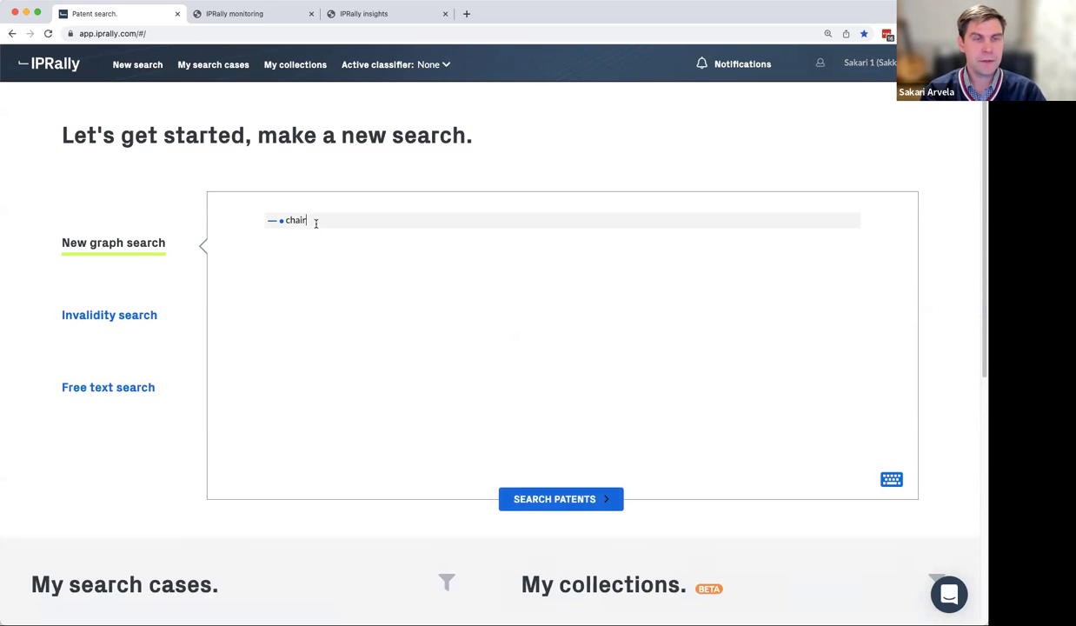
{"action": "key", "text": "Return"}
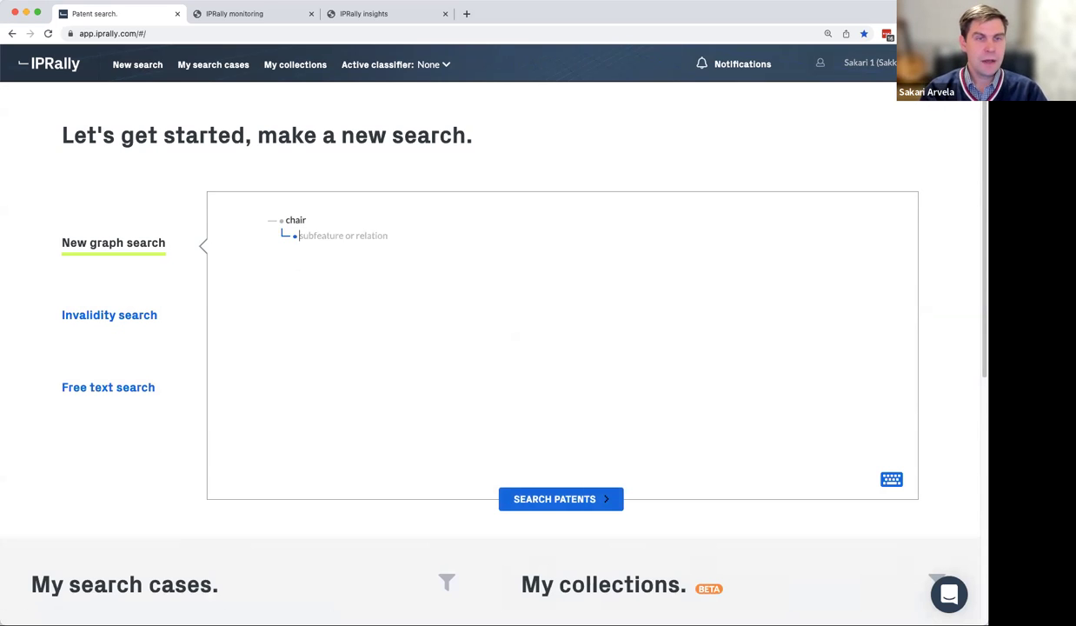
{"action": "type", "text": "seat"}
{"action": "key", "text": "Return"}
{"action": "key", "text": "shift+Tab"}
{"action": "type", "text": "back"}
{"action": "key", "text": "Return"}
{"action": "type", "text": "suppor"}
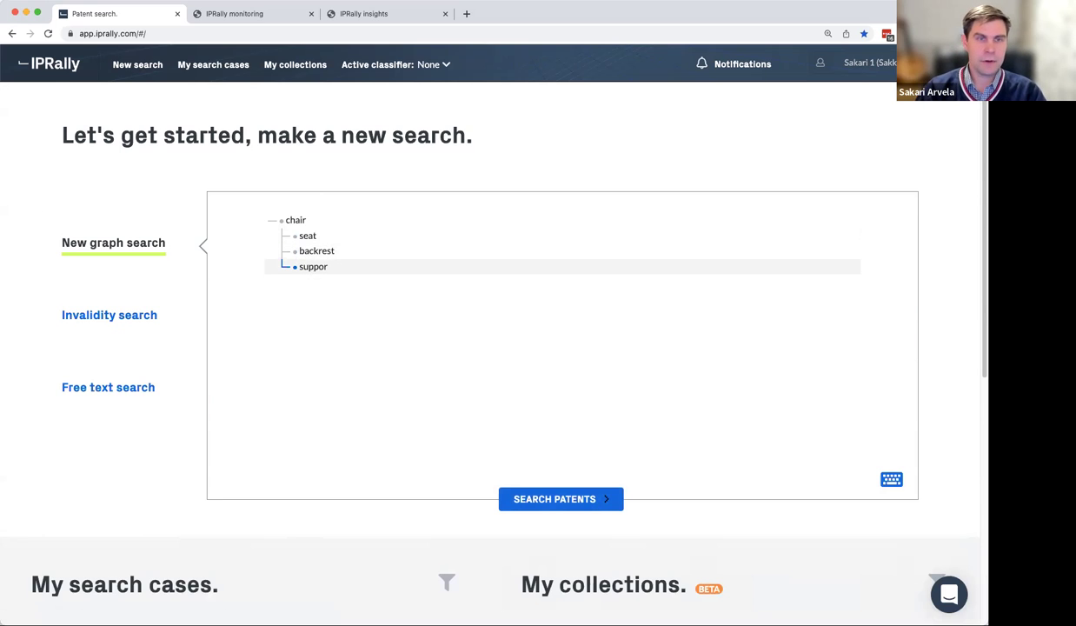
{"action": "type", "text": "t"}
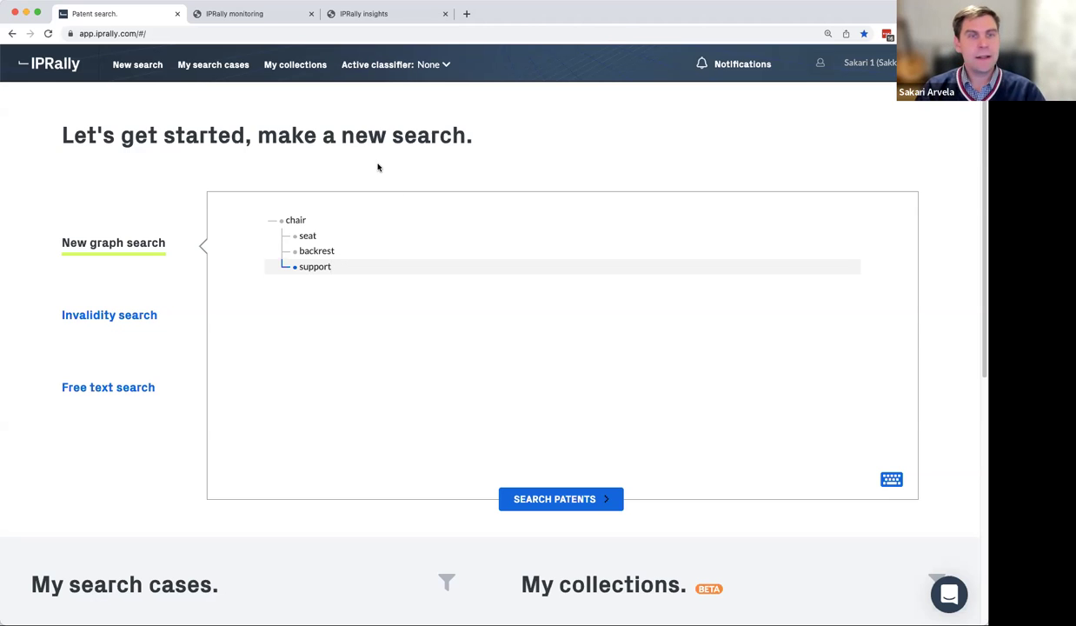
Set Chair classifying robot as the active classifier and run the patent search.
{"action": "left_click", "coordinate": [420, 65]}
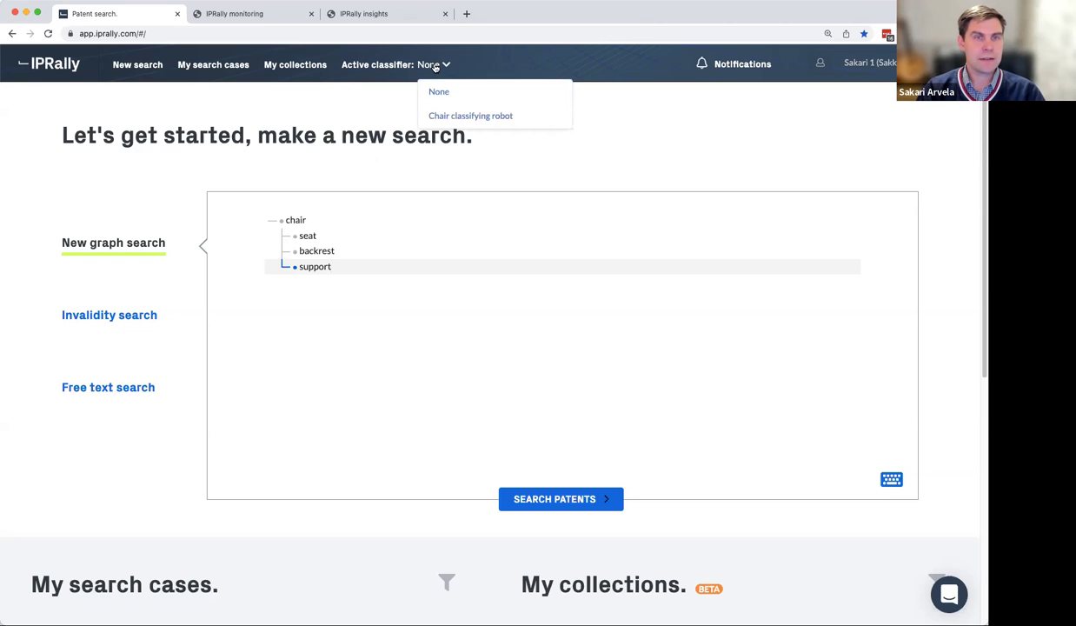
{"action": "mouse_move", "coordinate": [428, 67]}
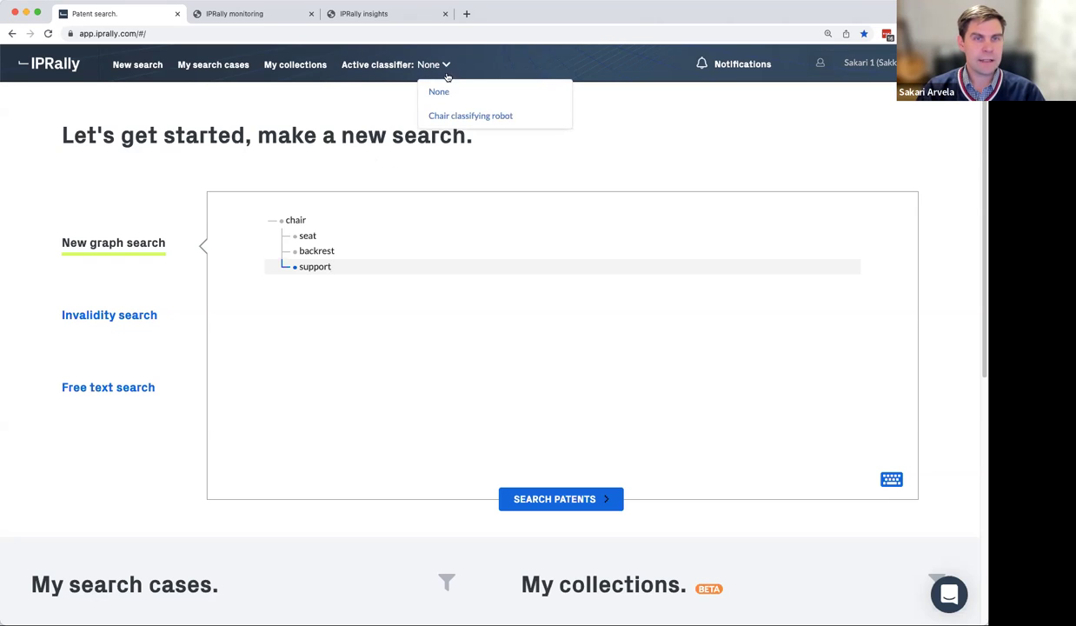
{"action": "left_click", "coordinate": [472, 116]}
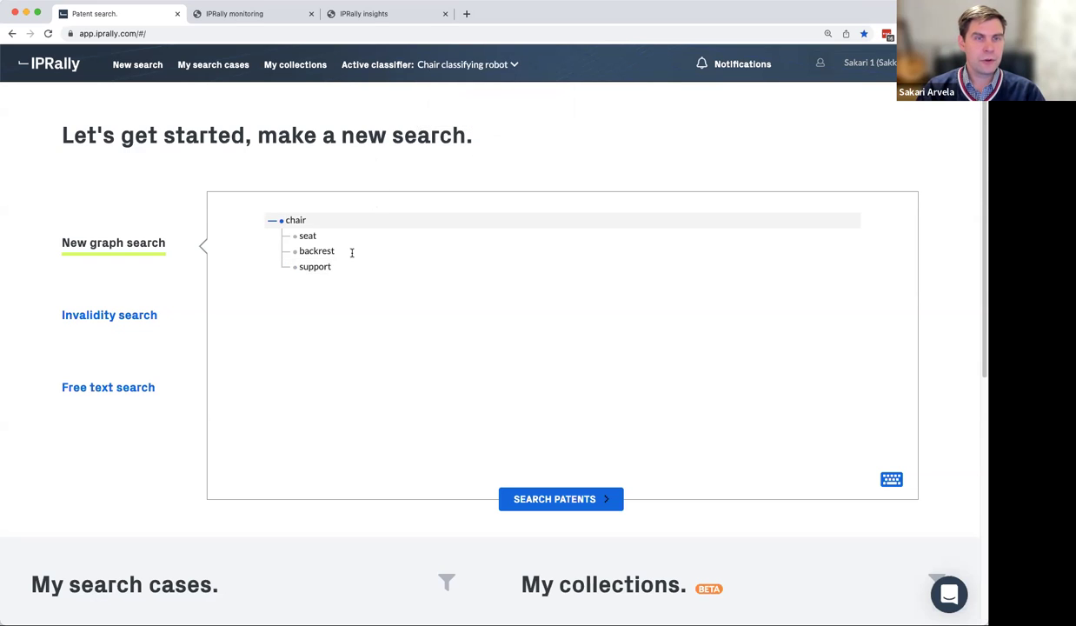
{"action": "left_click", "coordinate": [561, 502]}
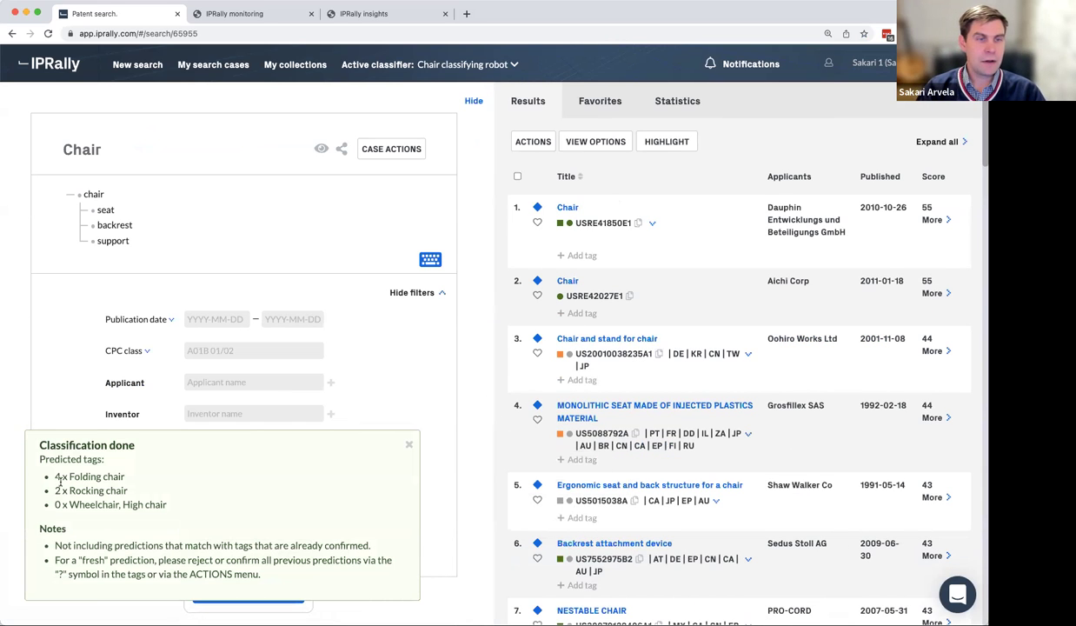
Review the predicted Folding chair and Rocking chair tags in the classification summary and dismiss it.
{"action": "mouse_move", "coordinate": [55, 477]}
{"action": "left_mouse_down"}
{"action": "mouse_move", "coordinate": [172, 471]}
{"action": "mouse_move", "coordinate": [23, 485]}
{"action": "mouse_move", "coordinate": [50, 462]}
{"action": "left_mouse_up"}
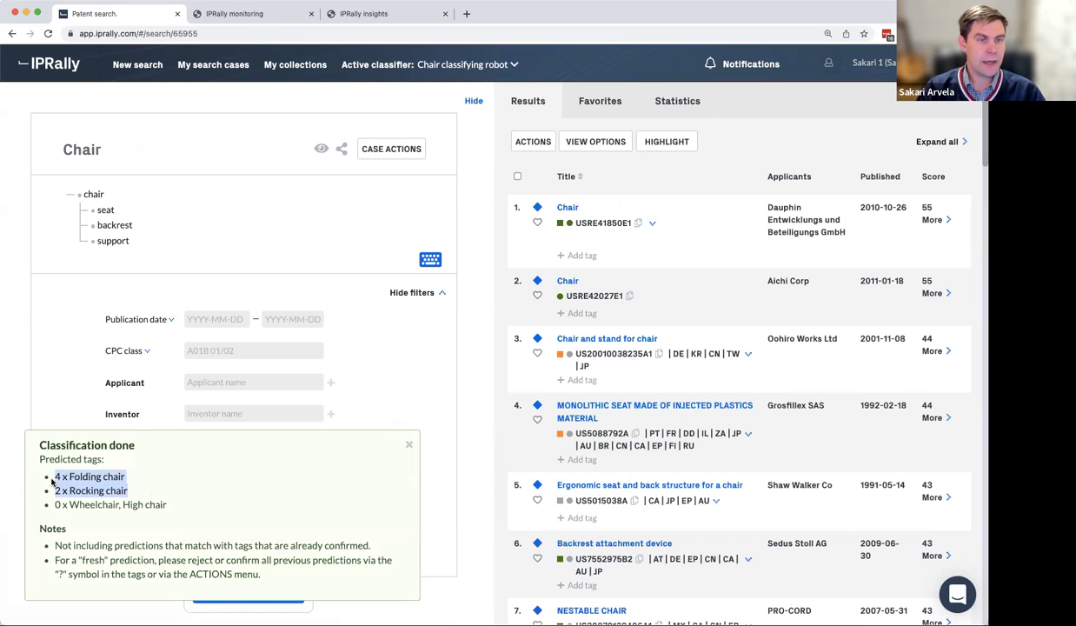
{"action": "left_click_drag", "start_coordinate": [131, 474], "coordinate": [54, 485]}
{"action": "left_click_drag", "start_coordinate": [130, 492], "coordinate": [37, 492]}
{"action": "left_click", "coordinate": [408, 446]}
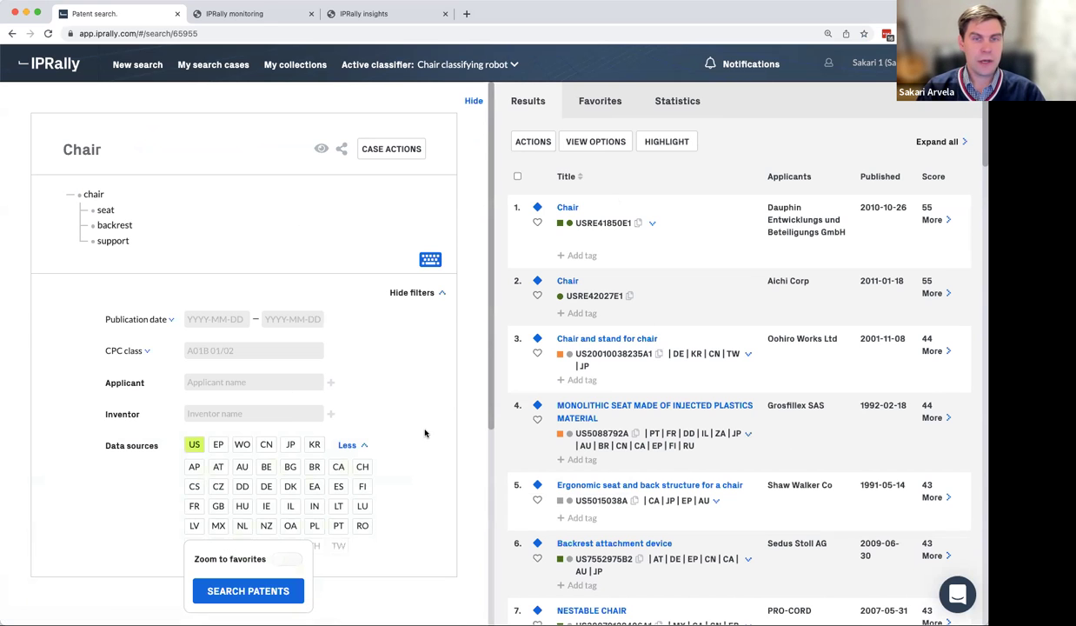
Inspect the abstract and drawing of the Lifetime Products CHAIR patent and confirm its predicted Folding chair tag.
{"action": "scroll", "coordinate": [648, 385], "scroll_direction": "down", "scroll_amount": 3}
{"action": "scroll", "coordinate": [648, 385], "scroll_direction": "down", "scroll_amount": 5}
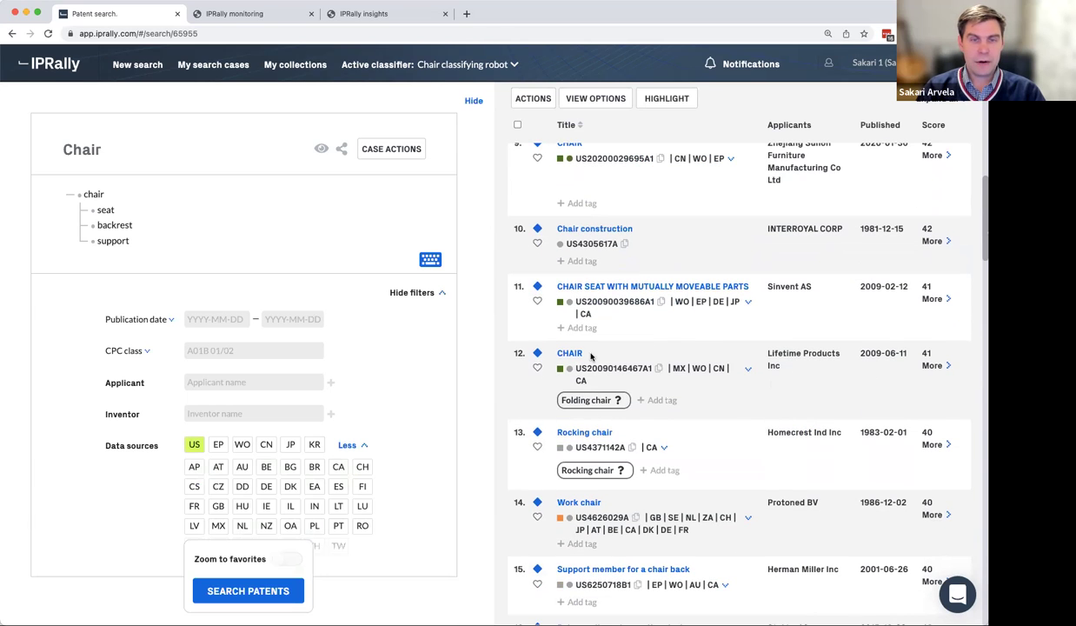
{"action": "left_click", "coordinate": [932, 365]}
{"action": "scroll", "coordinate": [932, 365], "scroll_direction": "down", "scroll_amount": 3}
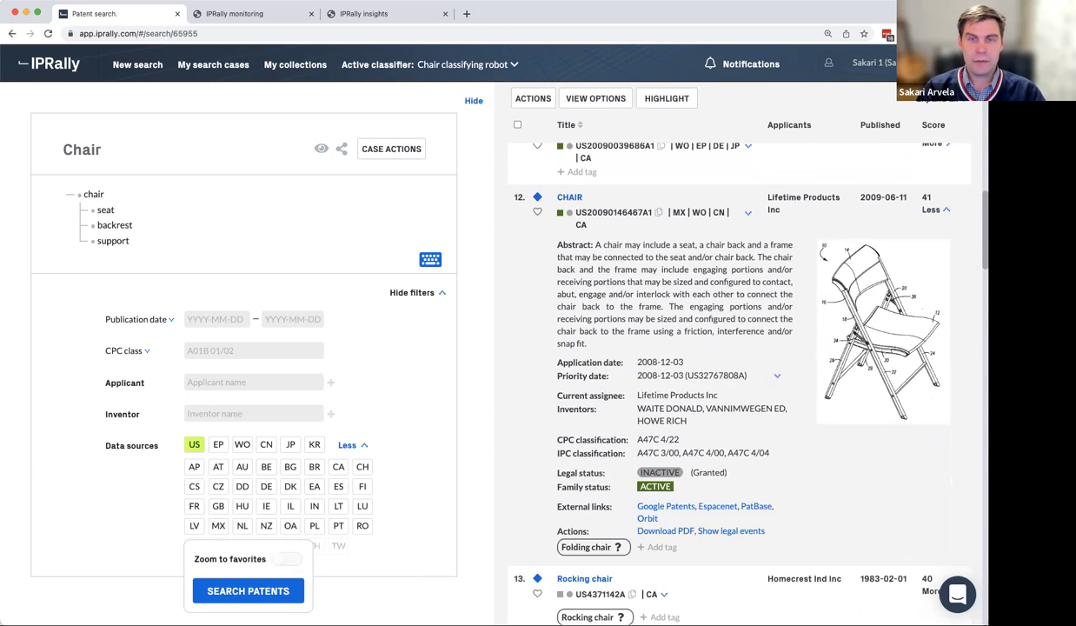
{"action": "left_click", "coordinate": [600, 536]}
{"action": "left_click", "coordinate": [552, 490]}
Inspect the abstract and drawing of the Rocking chair patent US4371142A and reject its predicted Rocking chair tag.
{"action": "scroll", "coordinate": [683, 433], "scroll_direction": "down", "scroll_amount": 3}
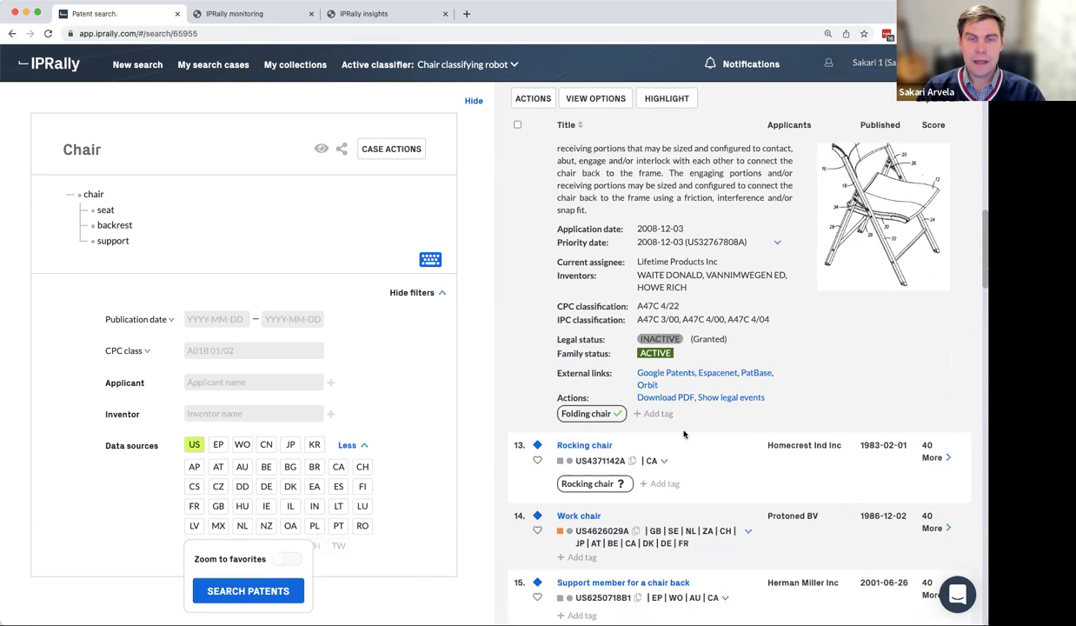
{"action": "left_click", "coordinate": [933, 414]}
{"action": "scroll", "coordinate": [626, 487], "scroll_direction": "down", "scroll_amount": 5}
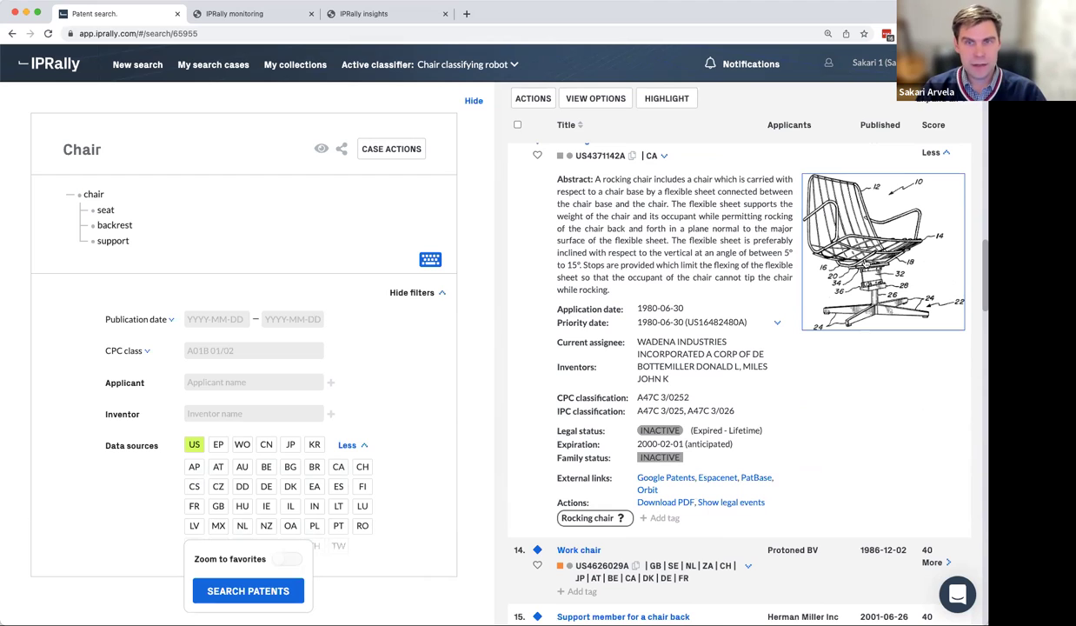
{"action": "left_click", "coordinate": [622, 519]}
{"action": "left_click", "coordinate": [626, 483]}
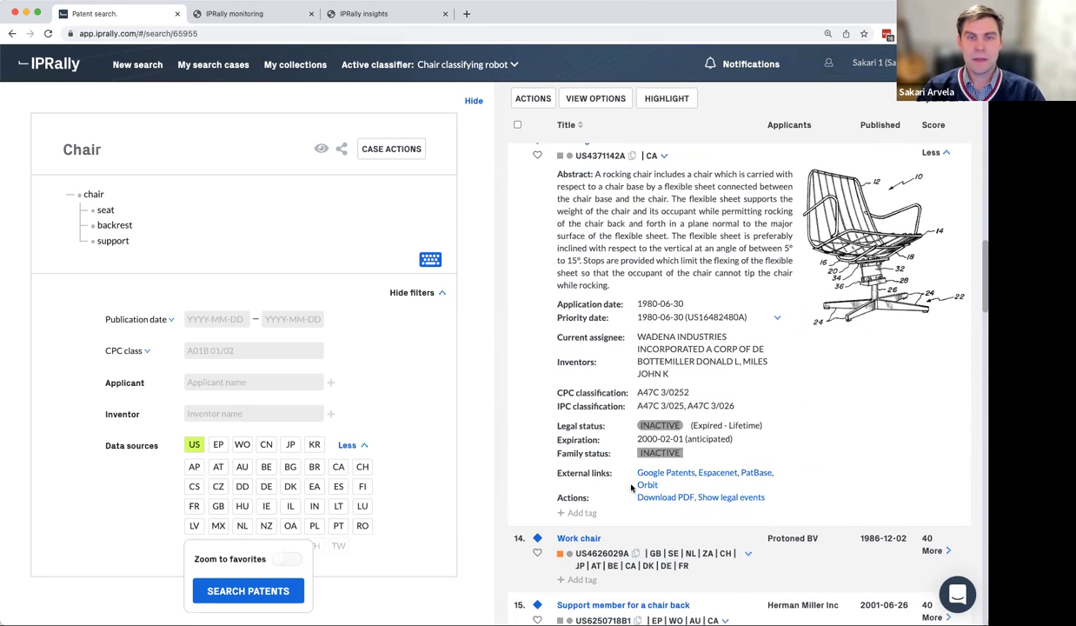
Look over the tags on the surrounding results and mark the Lifetime Products CHAIR patent as a favorite.
{"action": "scroll", "coordinate": [637, 385], "scroll_direction": "down", "scroll_amount": 5}
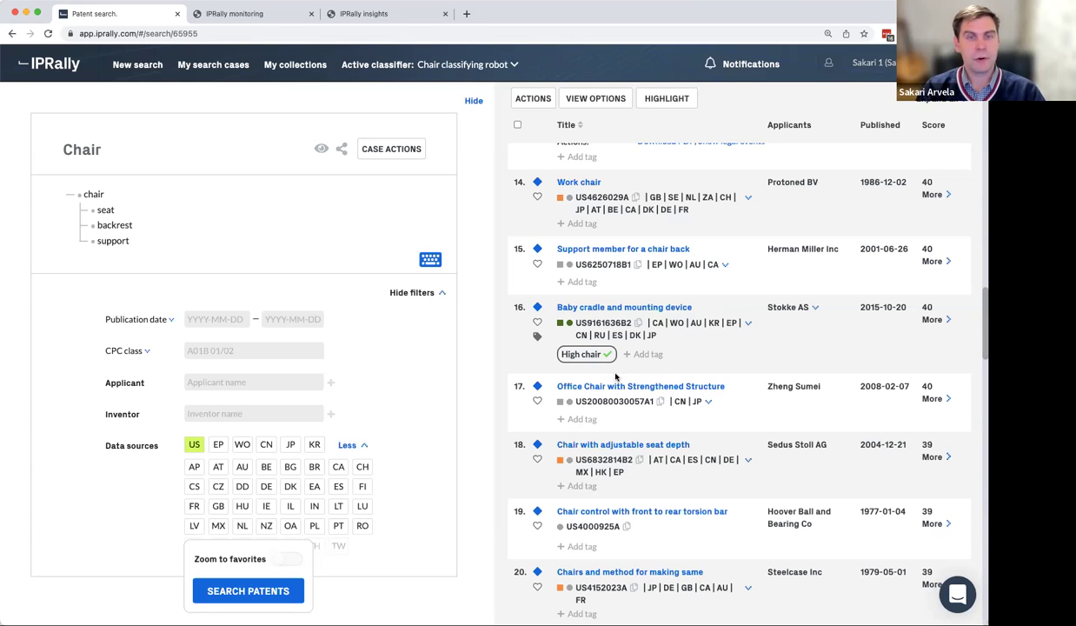
{"action": "scroll", "coordinate": [639, 370], "scroll_direction": "up", "scroll_amount": 5}
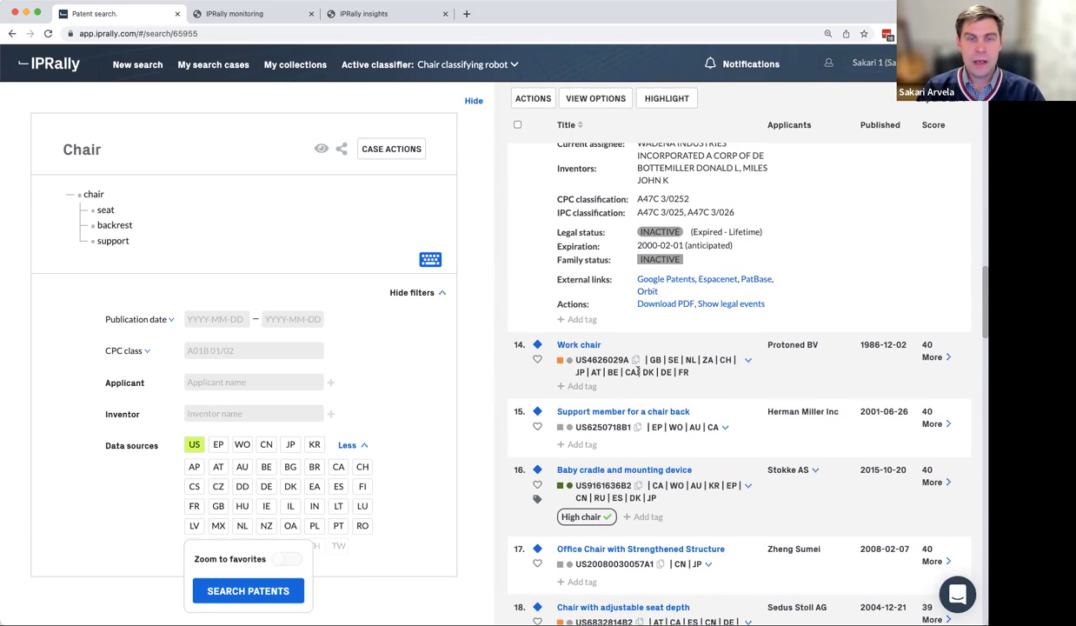
{"action": "scroll", "coordinate": [640, 372], "scroll_direction": "up", "scroll_amount": 15}
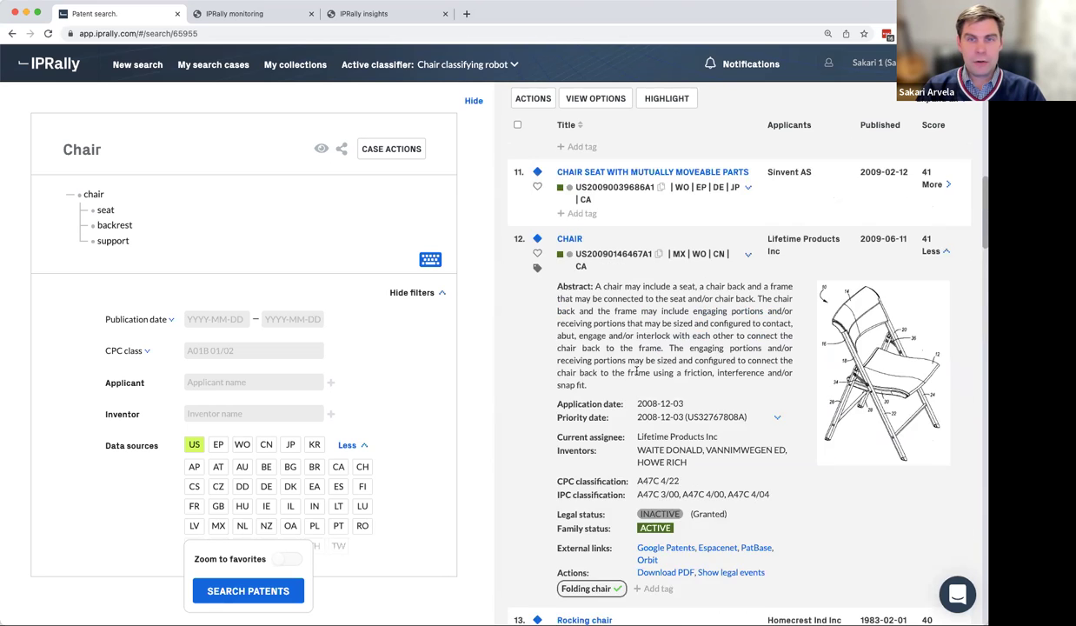
{"action": "scroll", "coordinate": [638, 372], "scroll_direction": "down", "scroll_amount": 10}
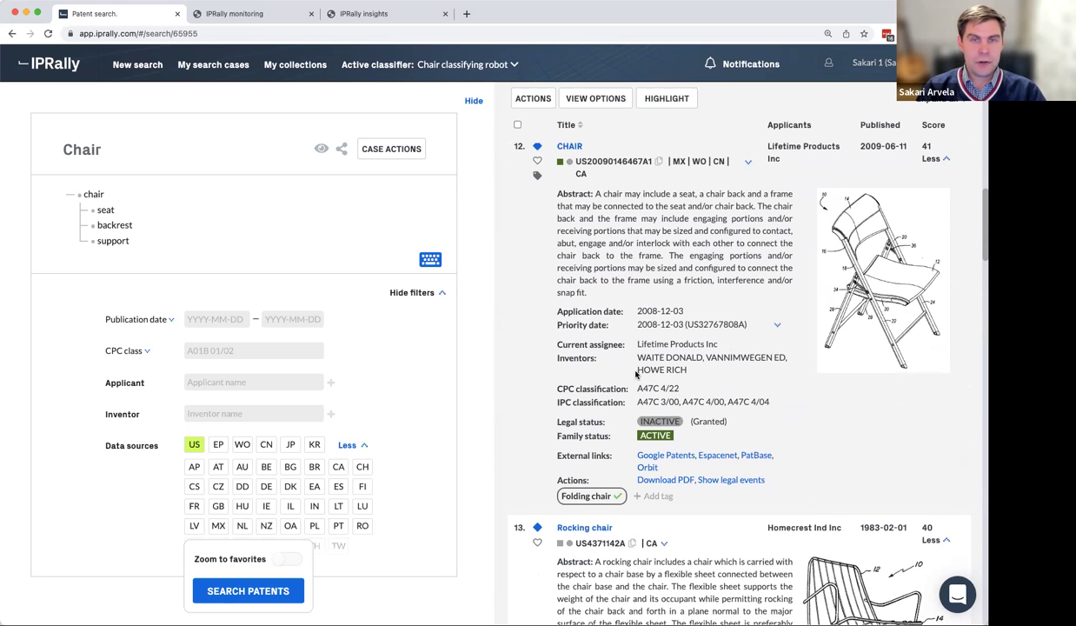
{"action": "scroll", "coordinate": [616, 363], "scroll_direction": "up", "scroll_amount": 1}
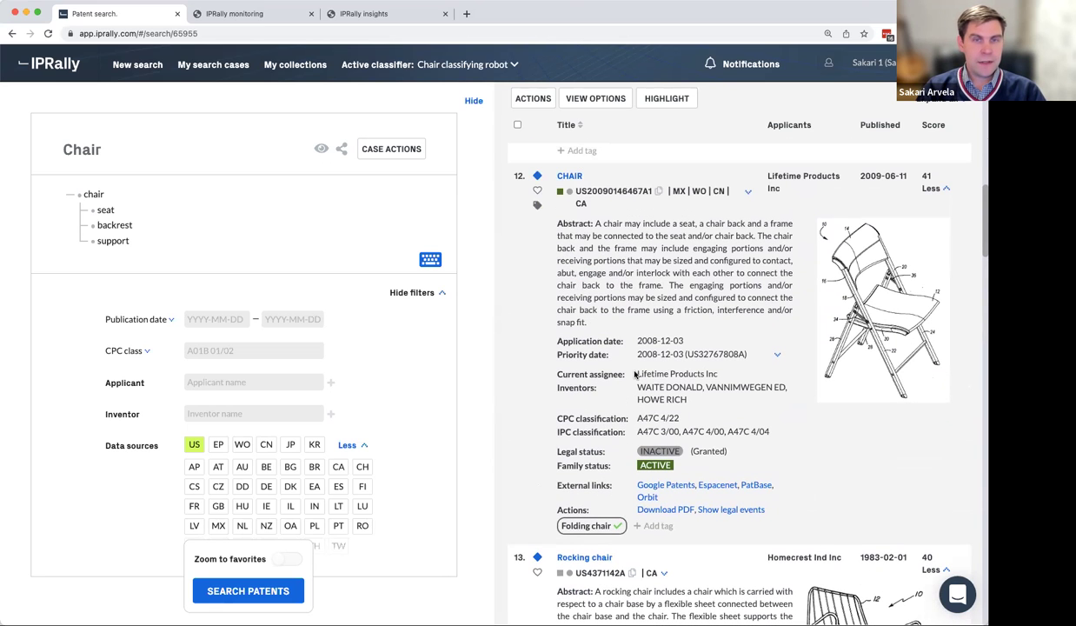
{"action": "left_click", "coordinate": [537, 189]}
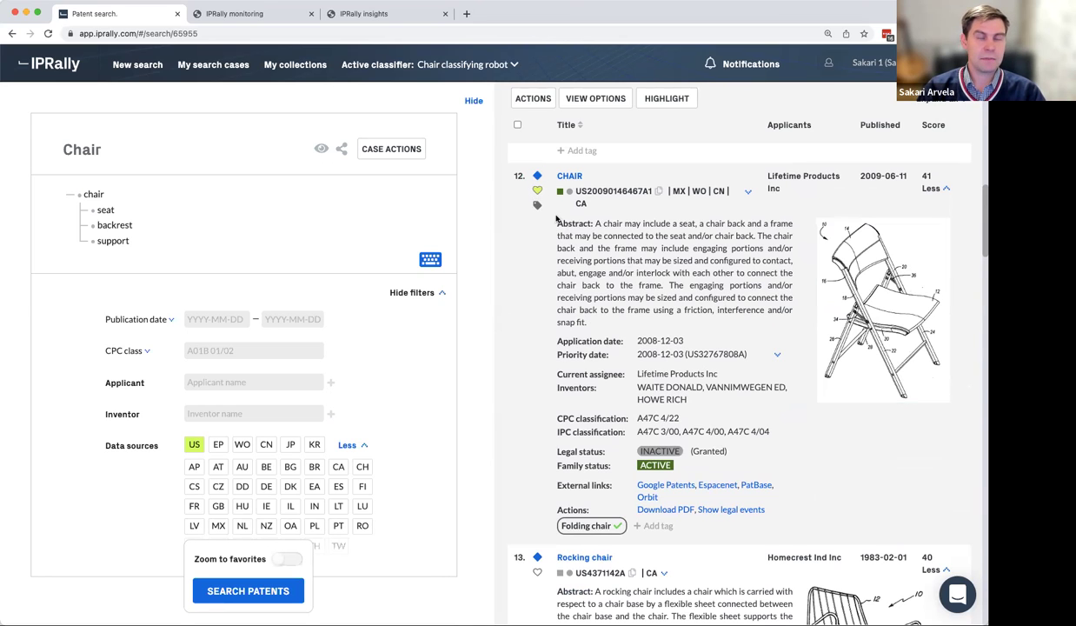
Rerun the patent search zoomed to favorites and review the predicted Folding chair tags in the classification summary.
{"action": "left_click", "coordinate": [290, 559]}
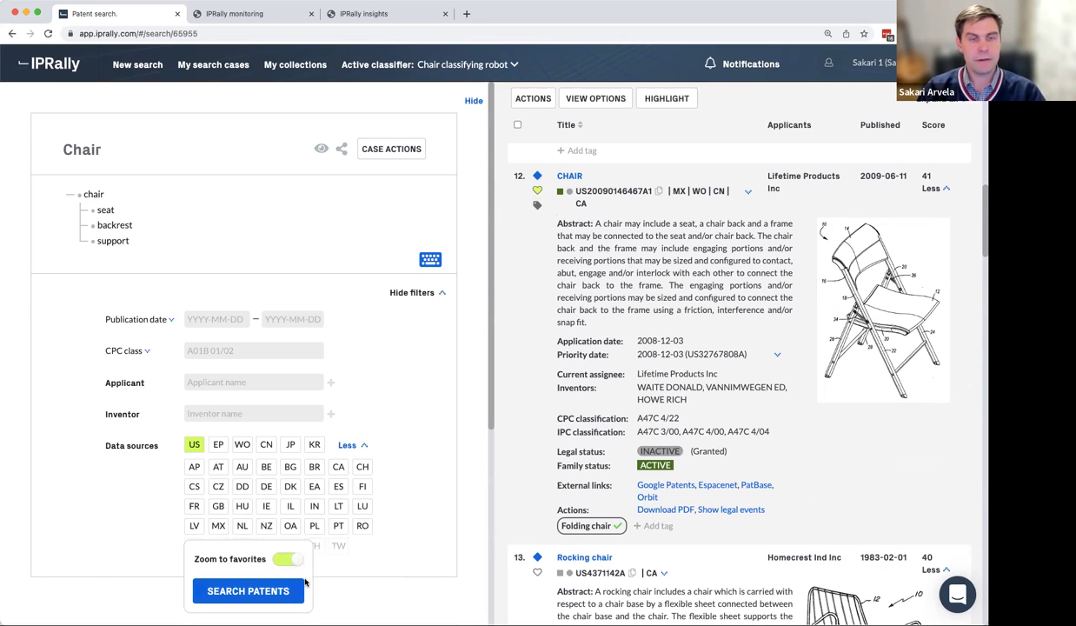
{"action": "left_click", "coordinate": [259, 588]}
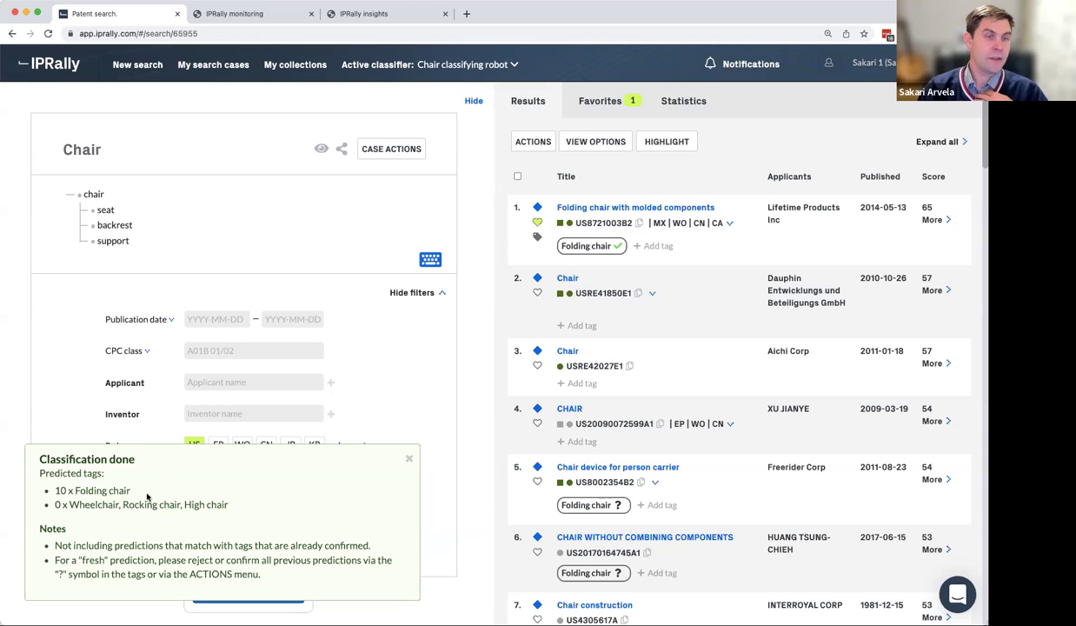
{"action": "left_click_drag", "start_coordinate": [144, 495], "coordinate": [50, 492]}
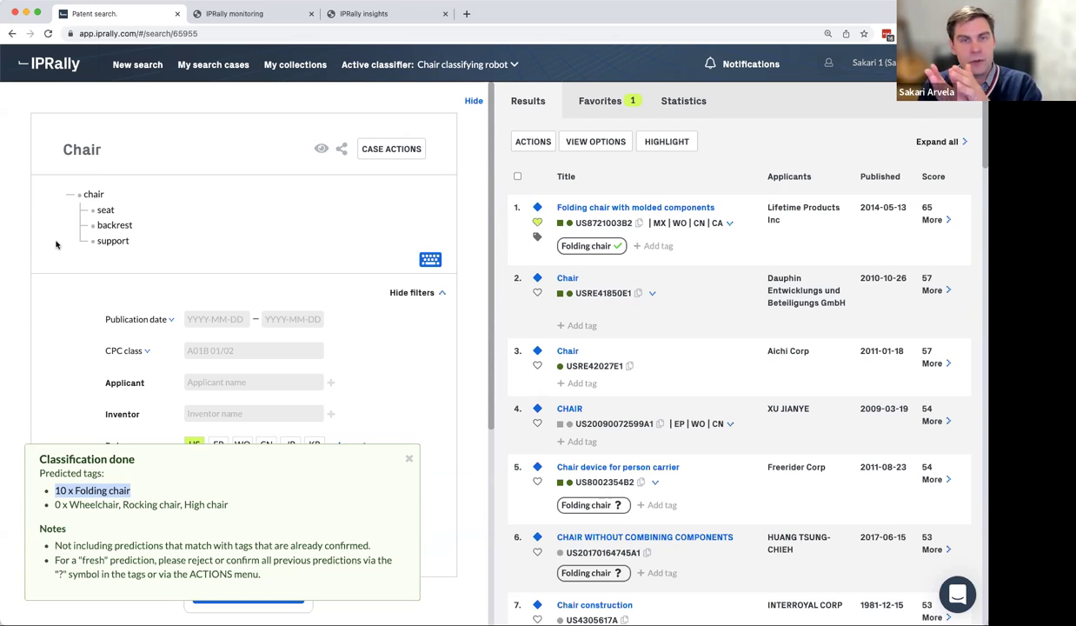
Turn off zooming to favorites, rerun the patent search, and dismiss the classification summaries.
{"action": "left_click", "coordinate": [409, 460]}
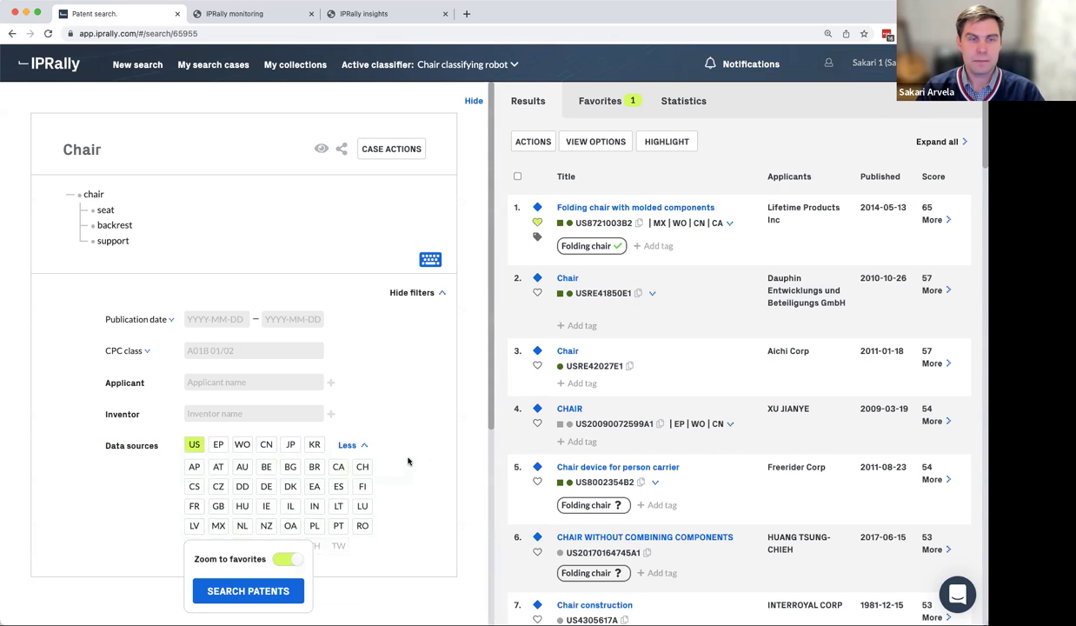
{"action": "left_click", "coordinate": [285, 559]}
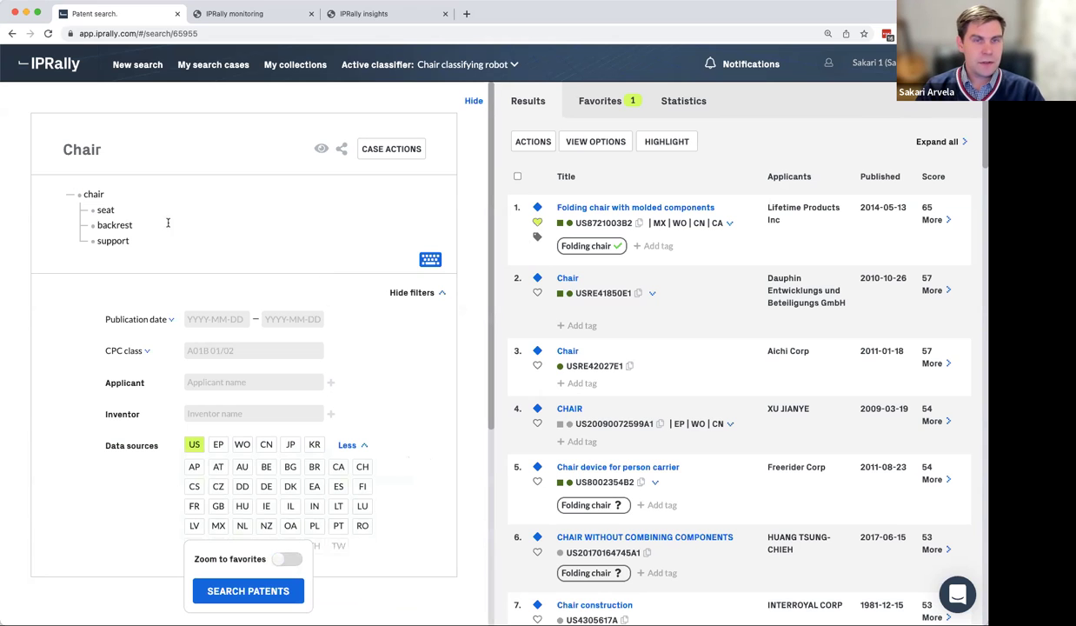
{"action": "left_click", "coordinate": [248, 591]}
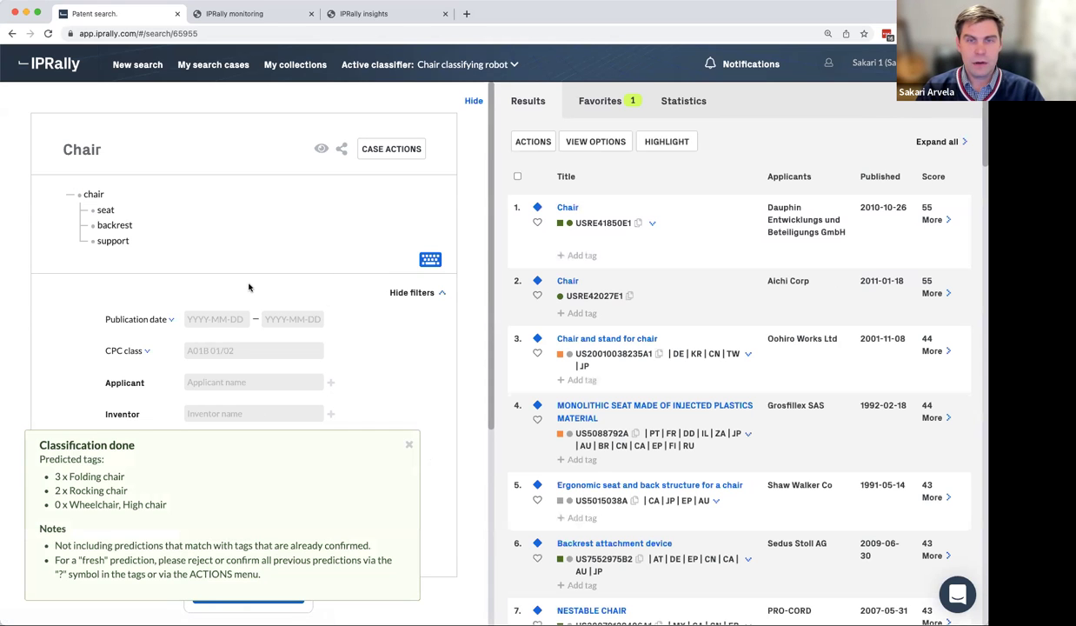
{"action": "left_click", "coordinate": [408, 443]}
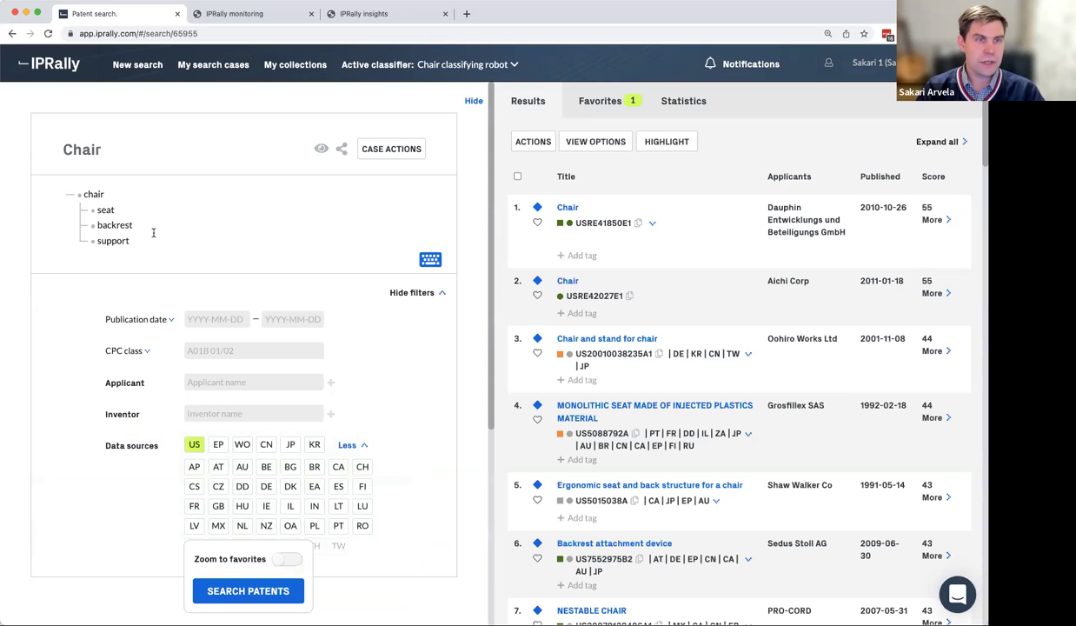
Add a "wheels" feature below support as another subfeature of the chair in the search graph.
{"action": "left_click", "coordinate": [165, 239]}
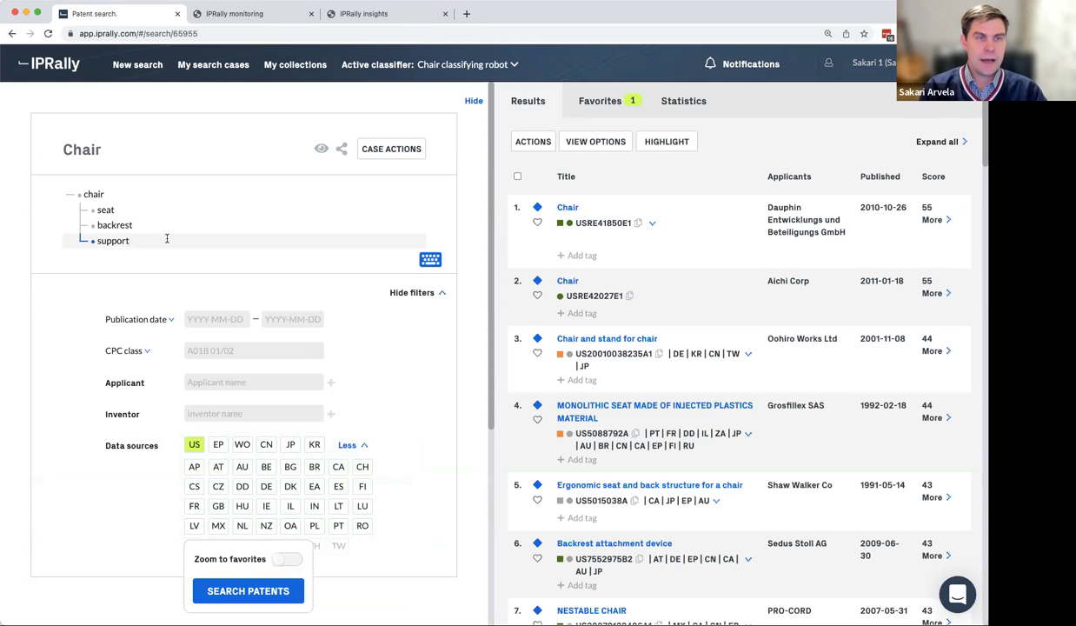
{"action": "key", "text": "Return"}
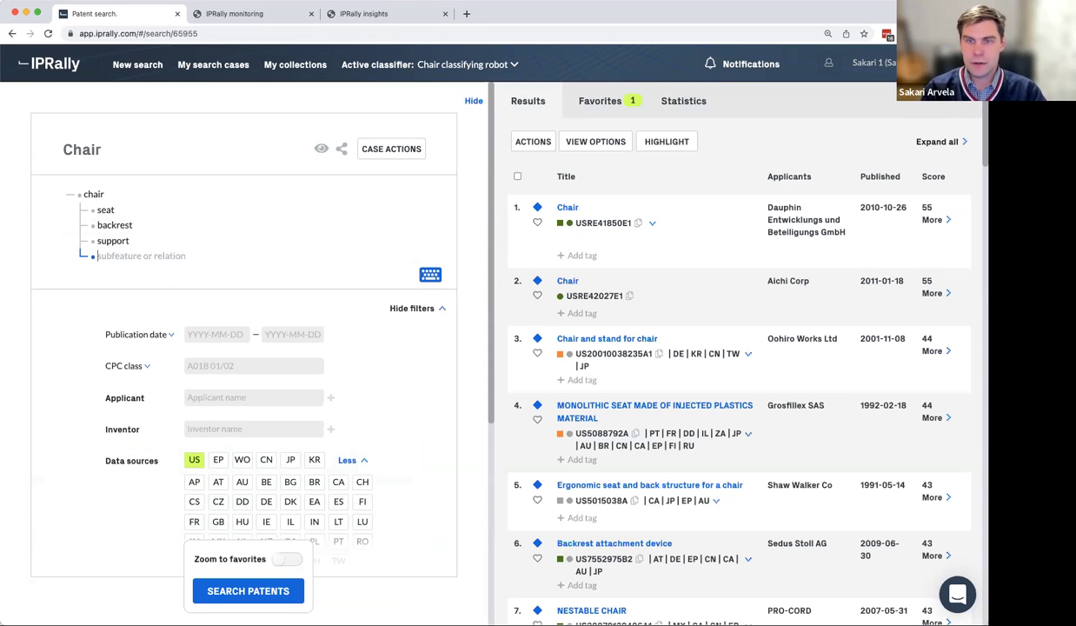
{"action": "type", "text": "wheels"}
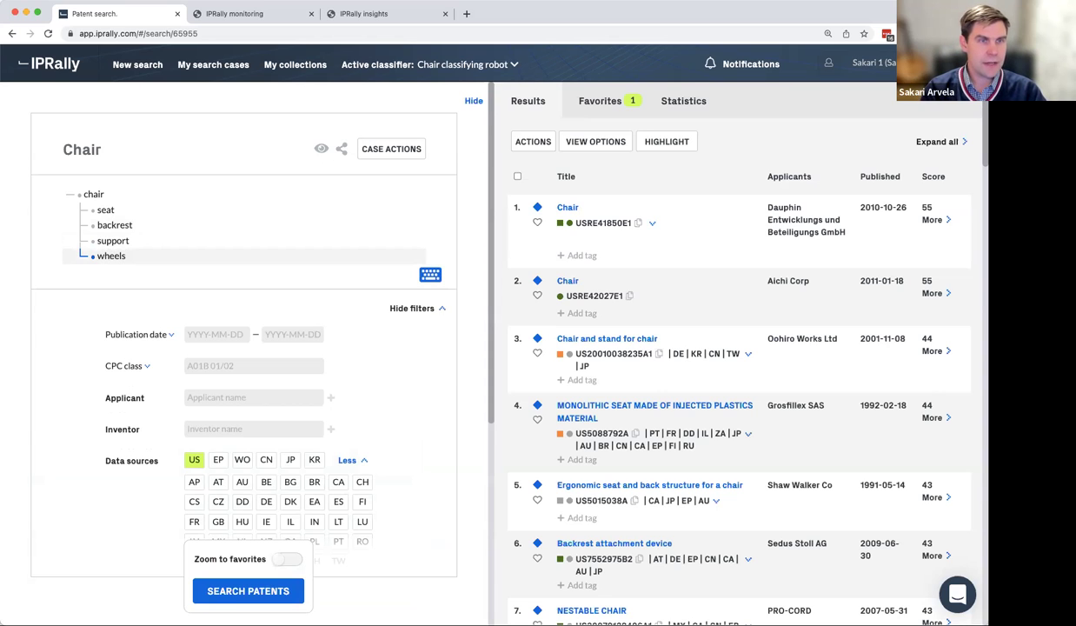
Add the relation "conneting seat and backrest" as a subfeature of support in the search graph.
{"action": "left_click", "coordinate": [130, 240]}
{"action": "key", "text": "Return"}
{"action": "key", "text": "Tab"}
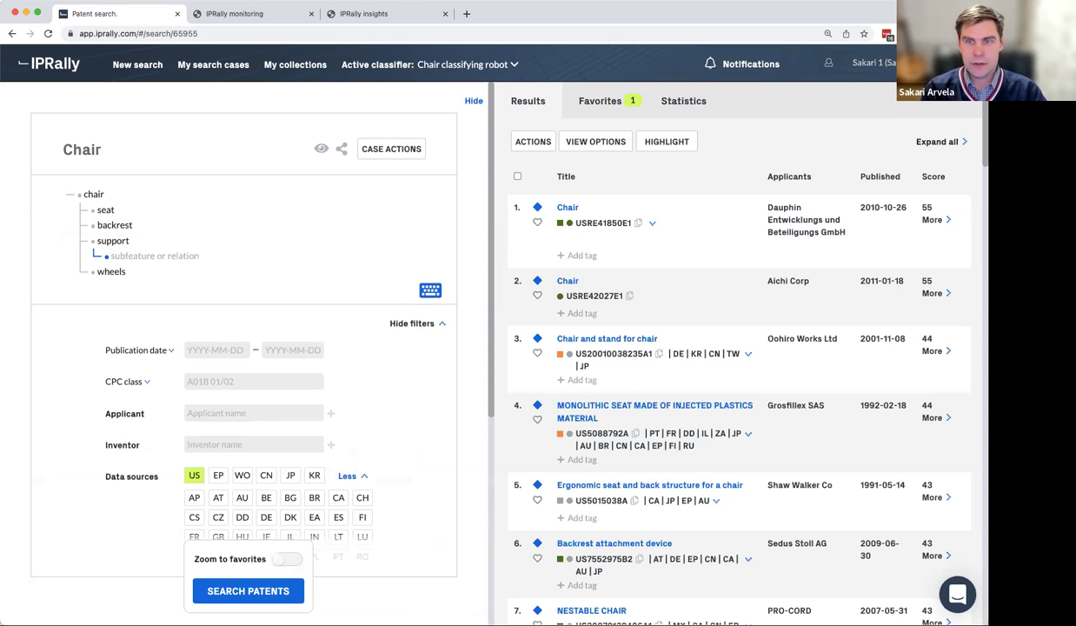
{"action": "type", "text": "connetin"}
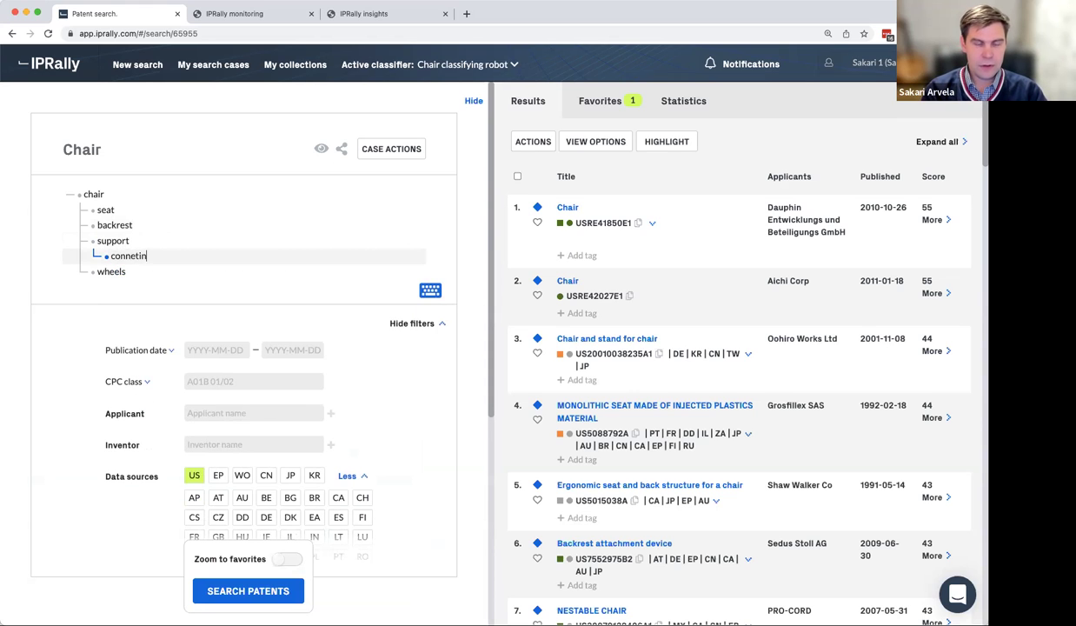
{"action": "type", "text": "g set"}
{"action": "key", "text": "BackSpace"}
{"action": "key", "text": "BackSpace"}
{"action": "type", "text": "eat"}
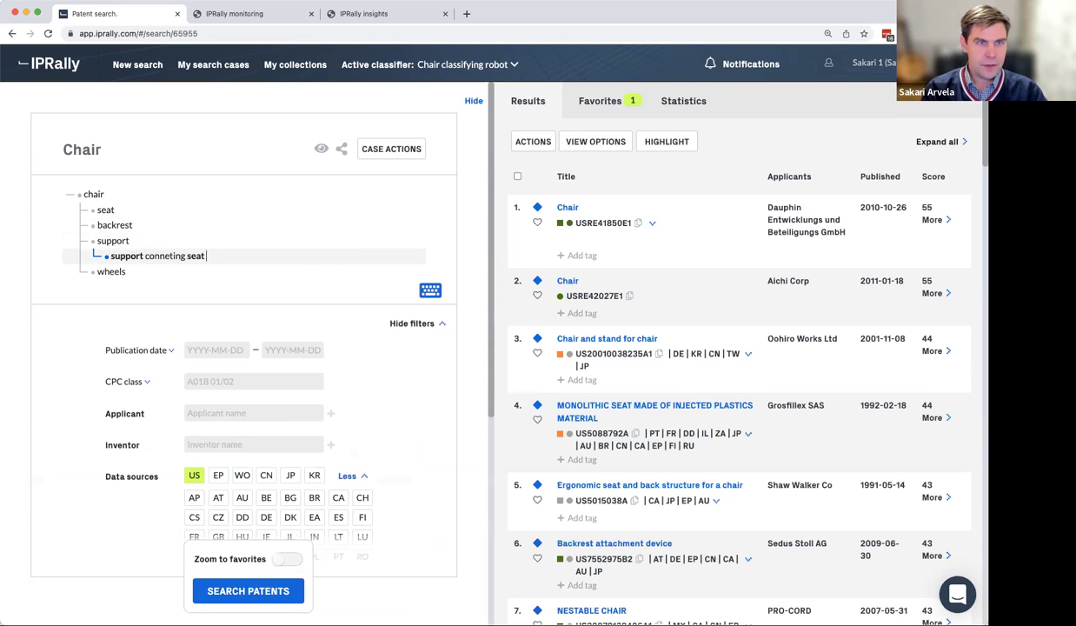
{"action": "type", "text": " and ba"}
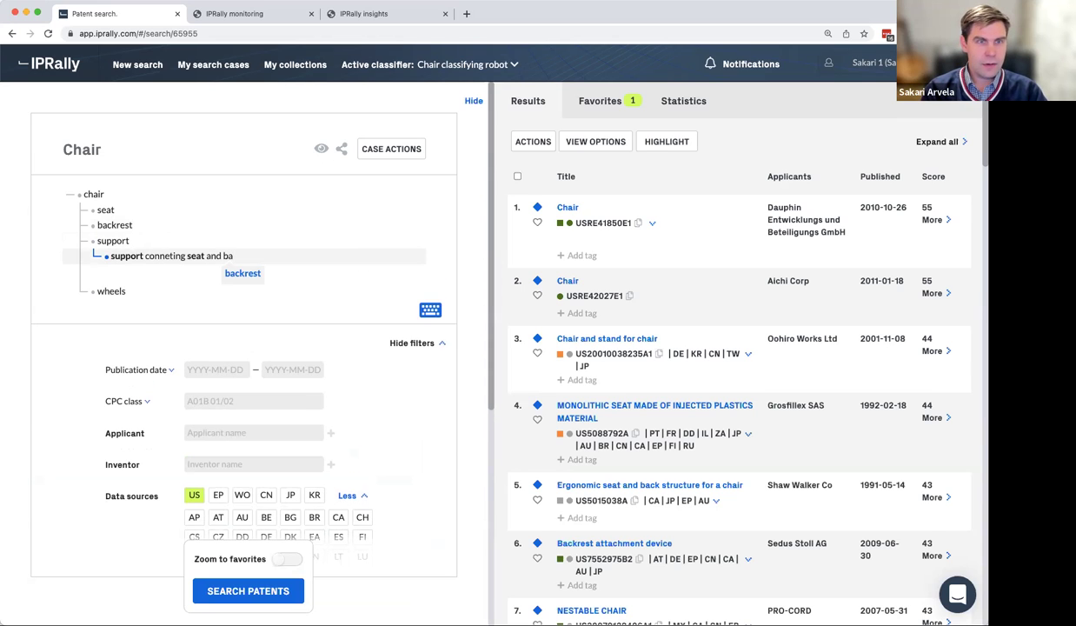
{"action": "key", "text": "Tab"}
Add the relation "connected to support" as a subfeature of wheels in the search graph.
{"action": "left_click", "coordinate": [132, 271]}
{"action": "key", "text": "Return"}
{"action": "key", "text": "Tab"}
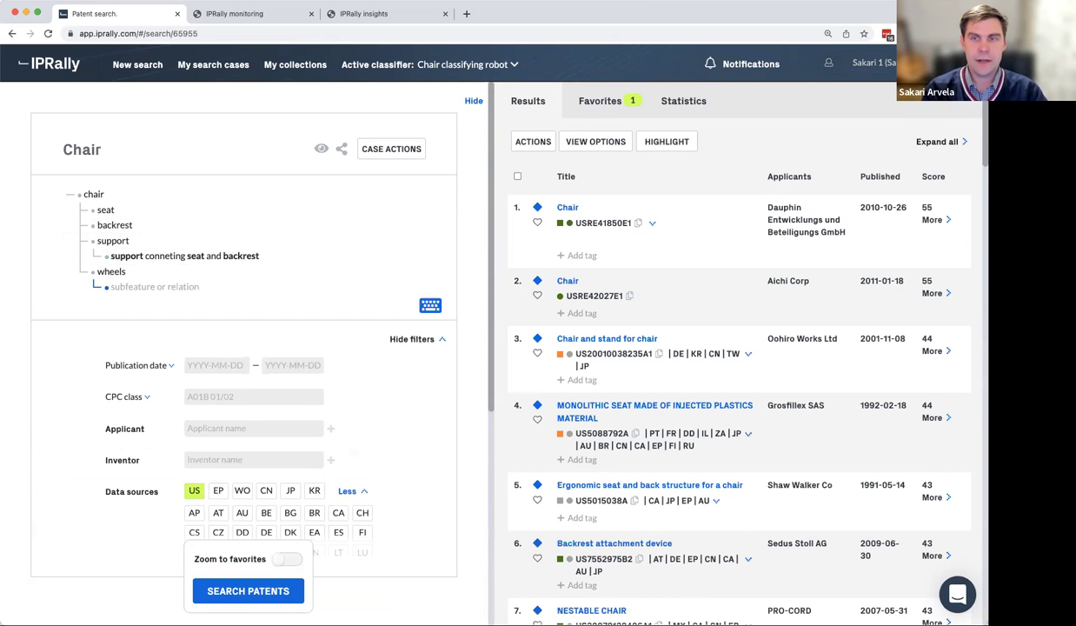
{"action": "type", "text": "conne"}
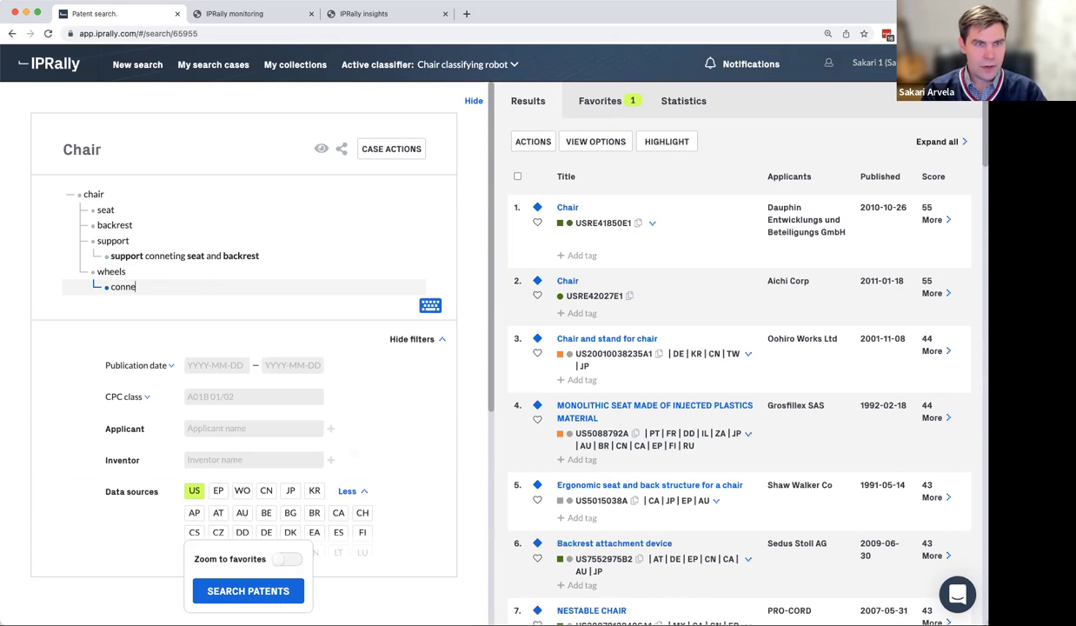
{"action": "type", "text": "cted to"}
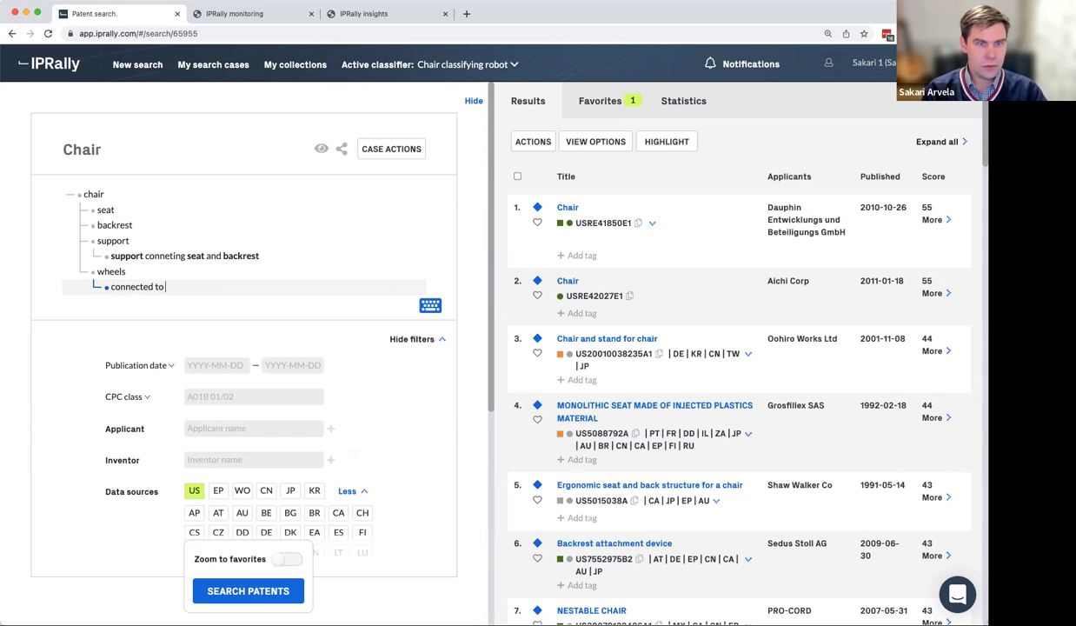
{"action": "type", "text": " support"}
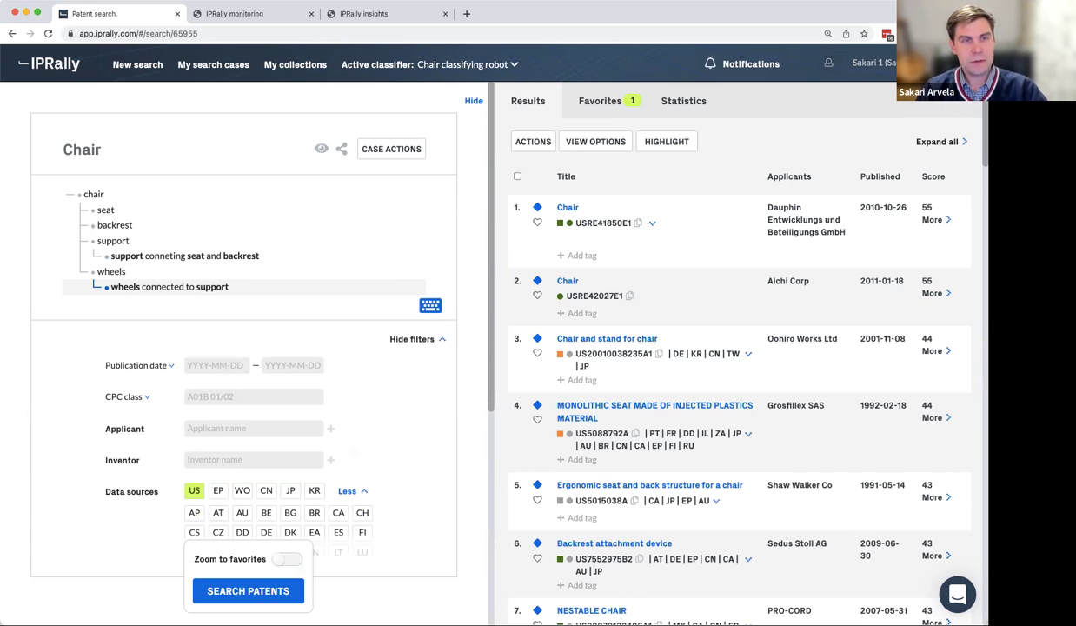
{"action": "left_click", "coordinate": [193, 314]}
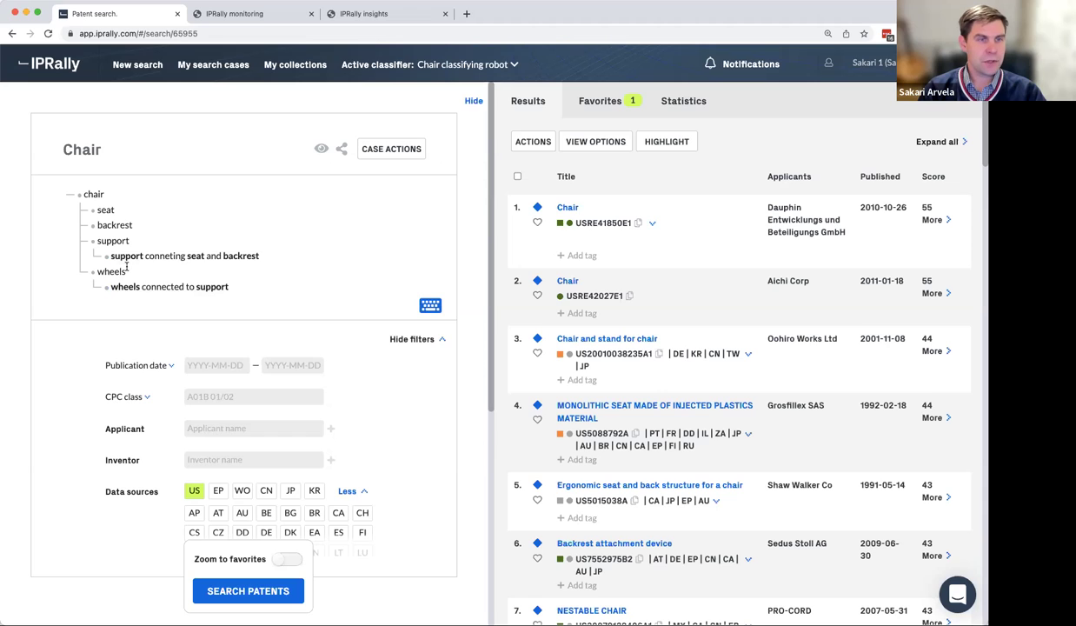
Rerun the patent search with the extended chair features, review the predicted Wheelchair tags in the classification summary, and dismiss it.
{"action": "left_click", "coordinate": [94, 195]}
{"action": "left_click", "coordinate": [126, 272]}
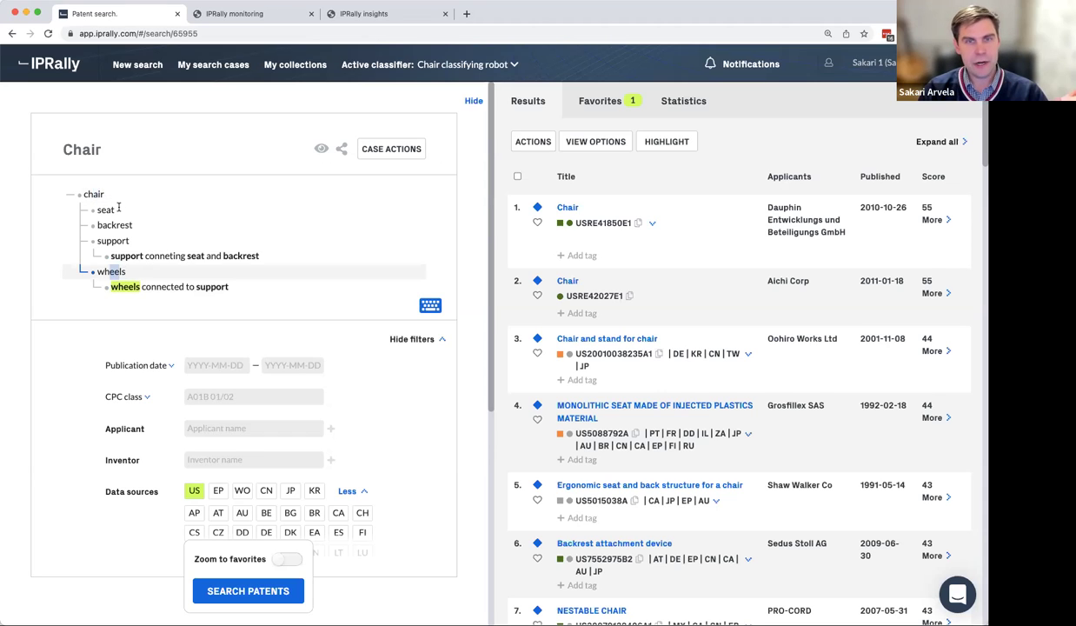
{"action": "left_click", "coordinate": [245, 592]}
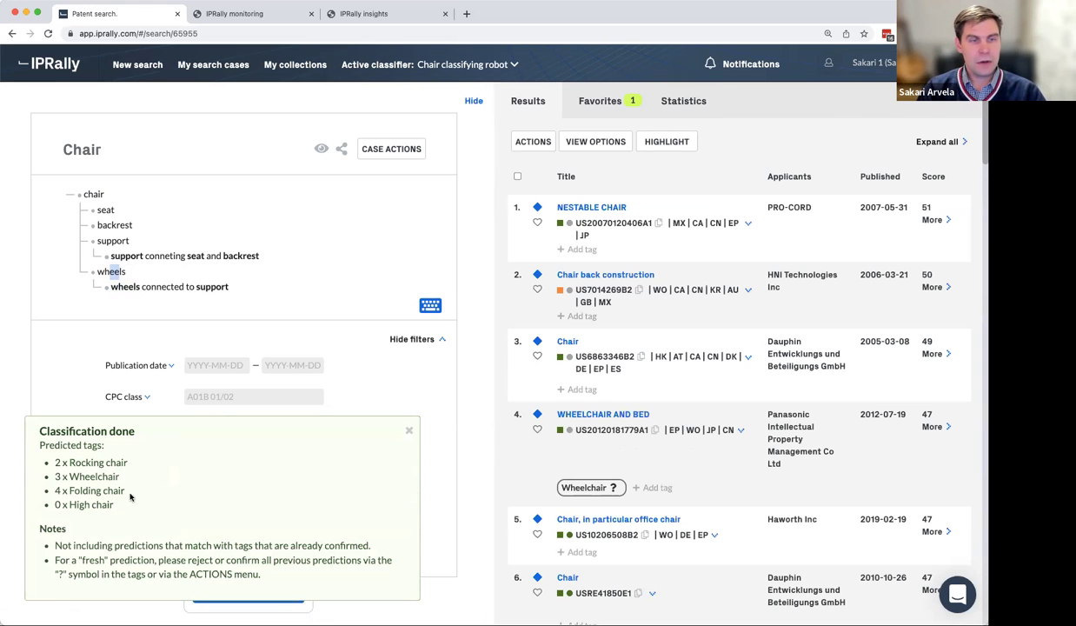
{"action": "left_click_drag", "start_coordinate": [97, 470], "coordinate": [59, 470]}
{"action": "left_click", "coordinate": [131, 489]}
{"action": "left_click", "coordinate": [157, 474]}
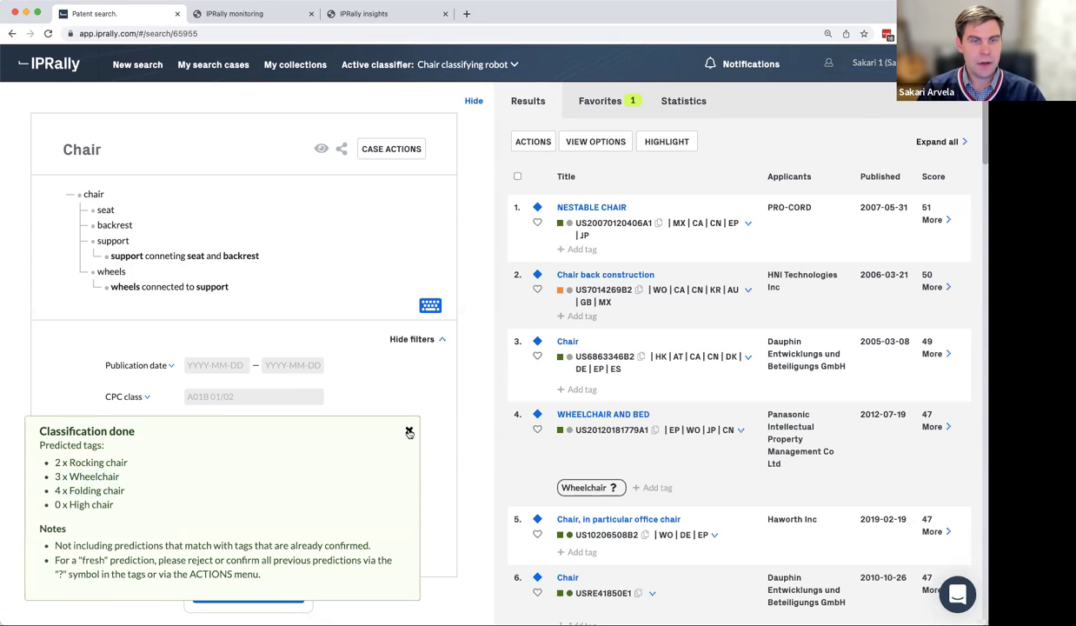
{"action": "left_click", "coordinate": [409, 432]}
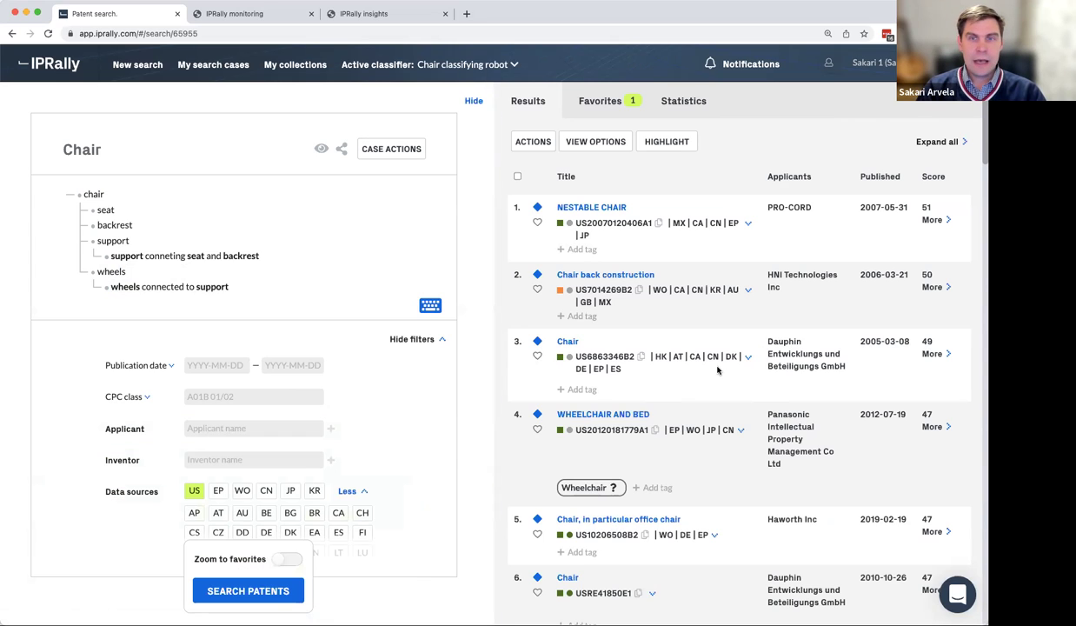
Inspect the abstract and the part-labelled drawing of the PRO-CORD NESTABLE CHAIR patent.
{"action": "left_click", "coordinate": [932, 220]}
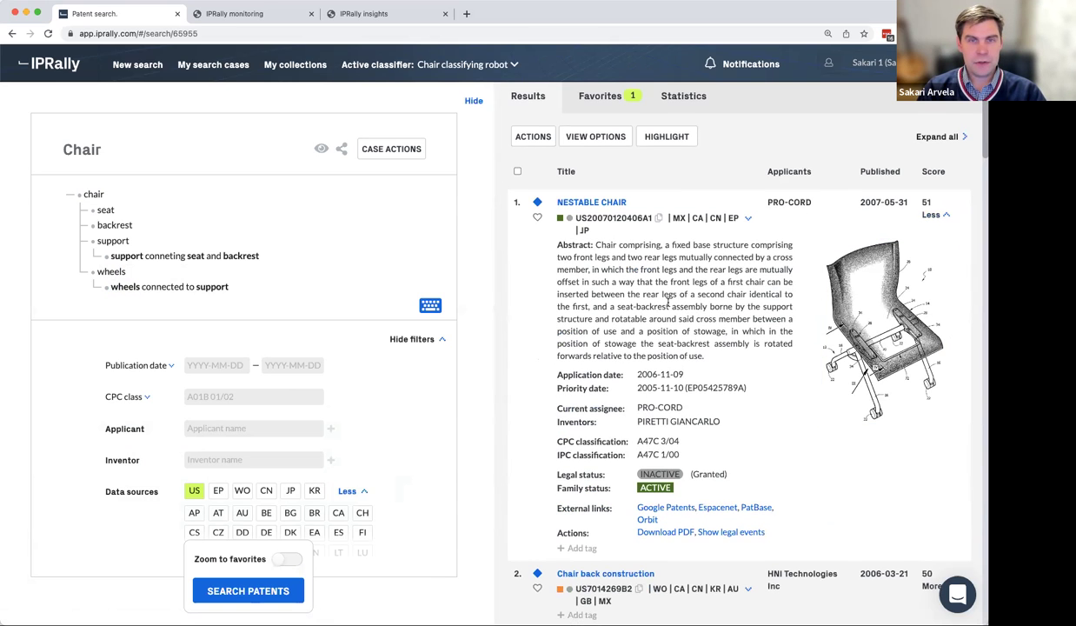
{"action": "scroll", "coordinate": [668, 300], "scroll_direction": "down", "scroll_amount": 1}
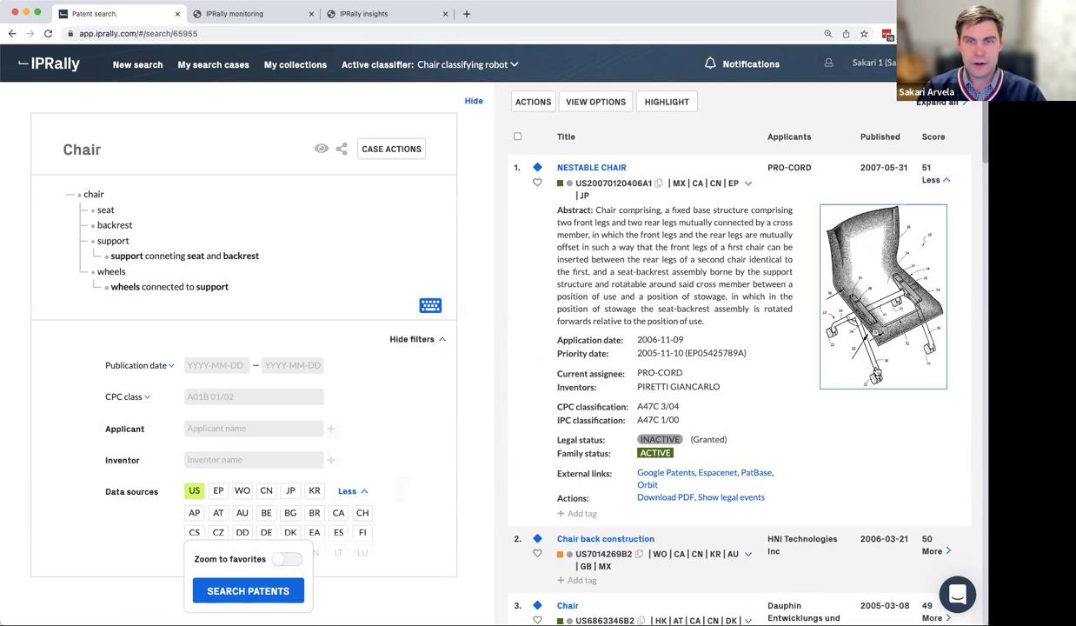
{"action": "left_click", "coordinate": [844, 363]}
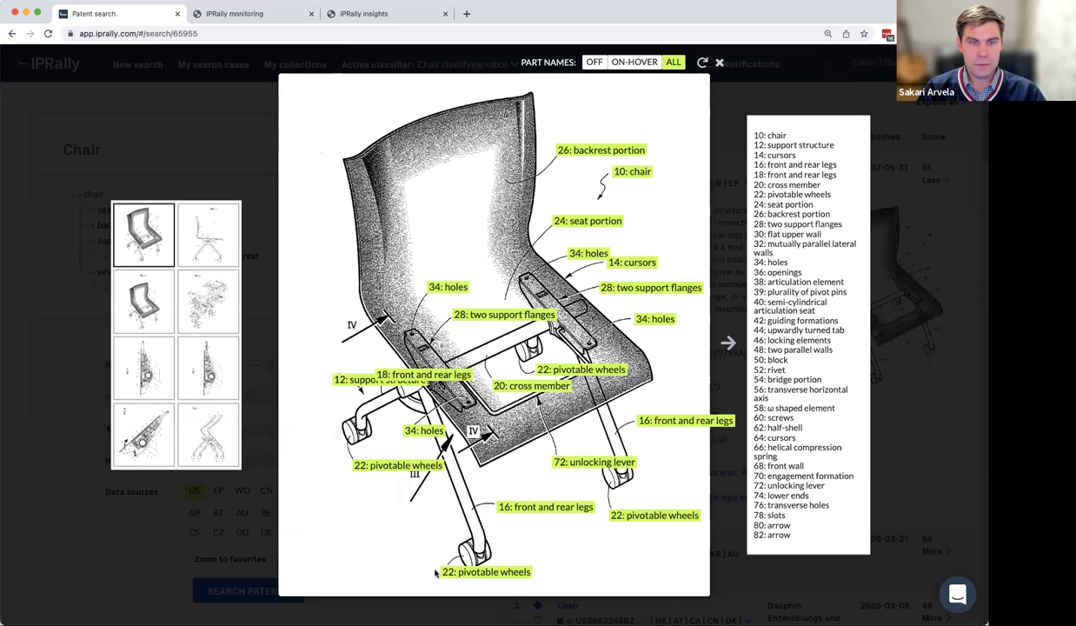
{"action": "left_click", "coordinate": [882, 365]}
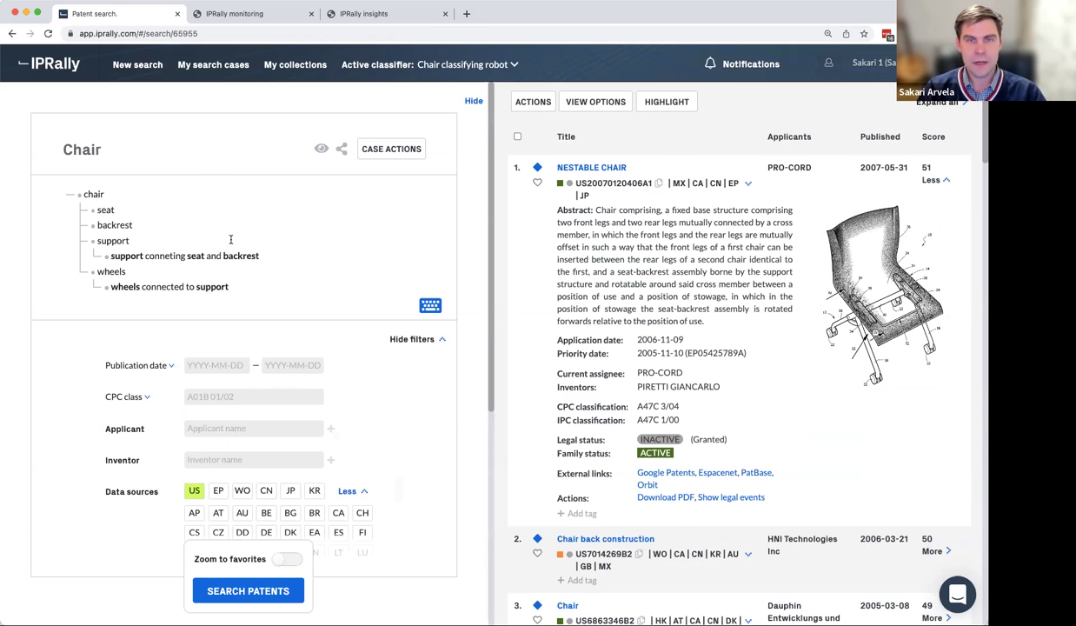
Inspect the abstract and the part-labelled drawing of the HNI Technologies Chair back construction patent.
{"action": "scroll", "coordinate": [749, 255], "scroll_direction": "down", "scroll_amount": 5}
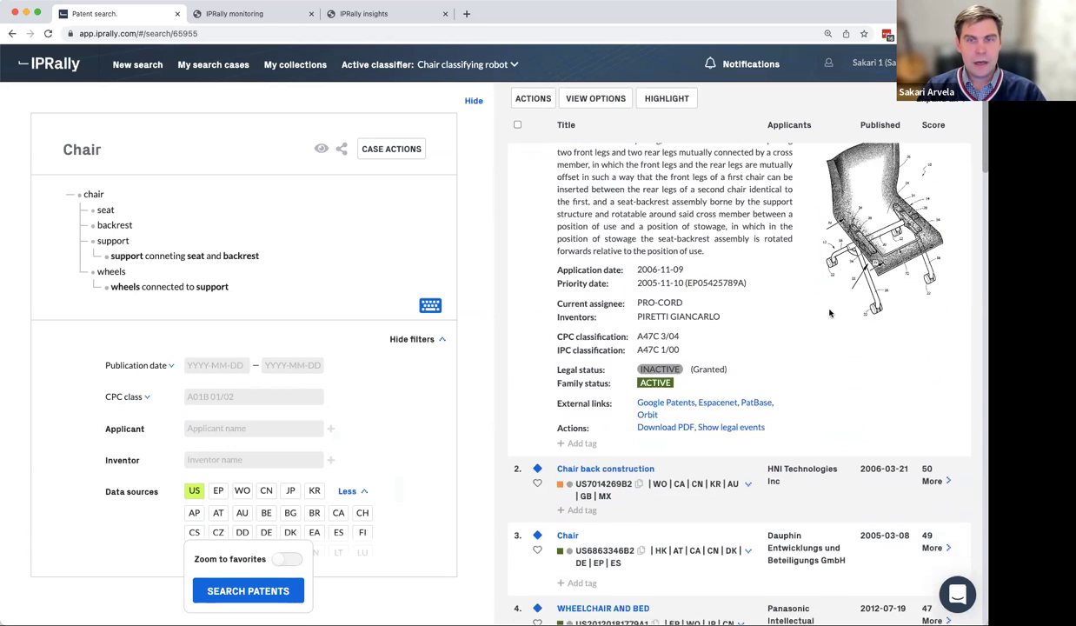
{"action": "left_click", "coordinate": [749, 278]}
{"action": "scroll", "coordinate": [891, 315], "scroll_direction": "down", "scroll_amount": 2}
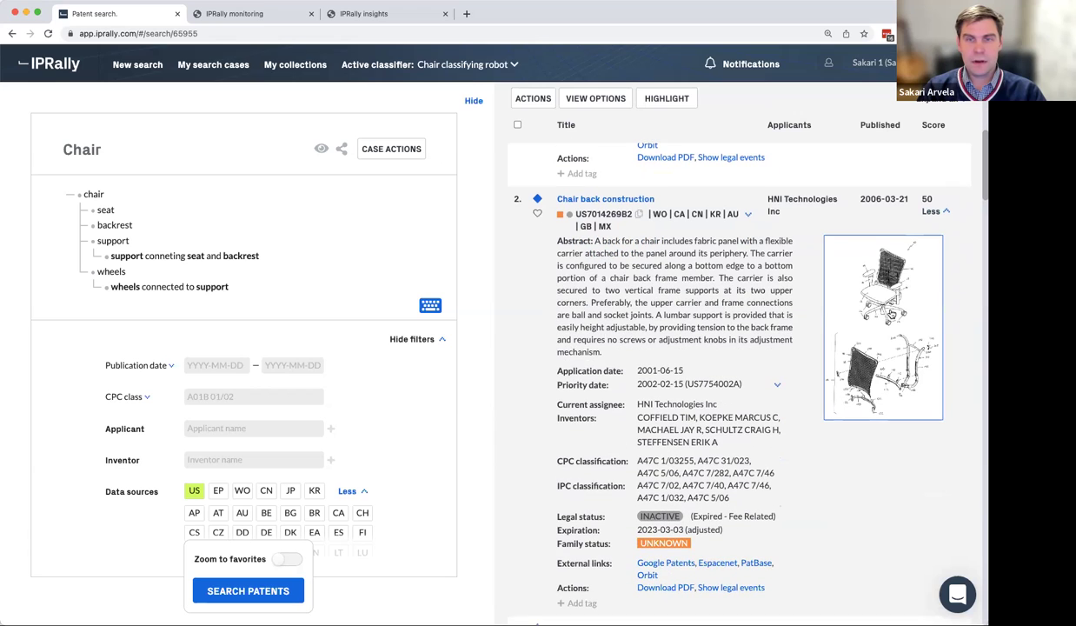
{"action": "left_click", "coordinate": [888, 318]}
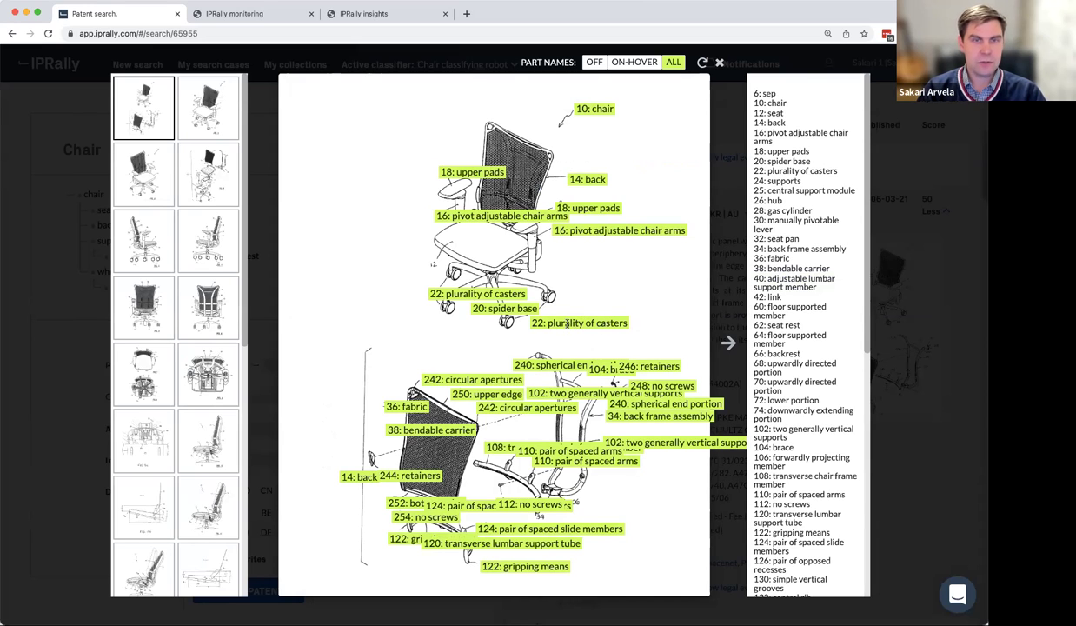
{"action": "left_click", "coordinate": [729, 260]}
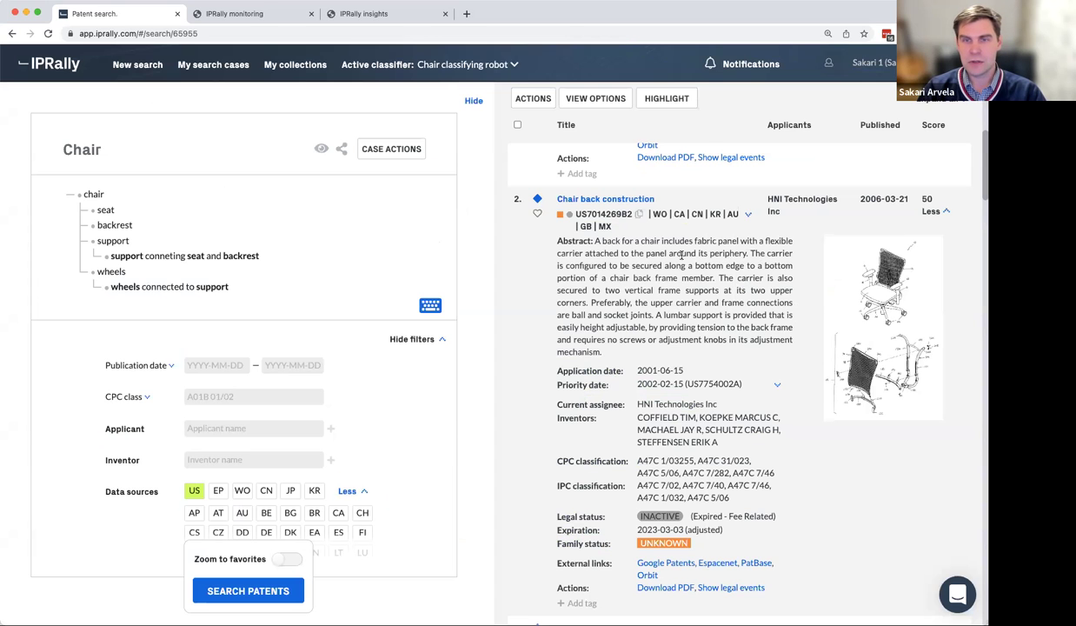
Inspect the abstract of the Panasonic WHEELCHAIR AND BED patent and its drawing with part names shown on hover only.
{"action": "scroll", "coordinate": [684, 270], "scroll_direction": "down", "scroll_amount": 3}
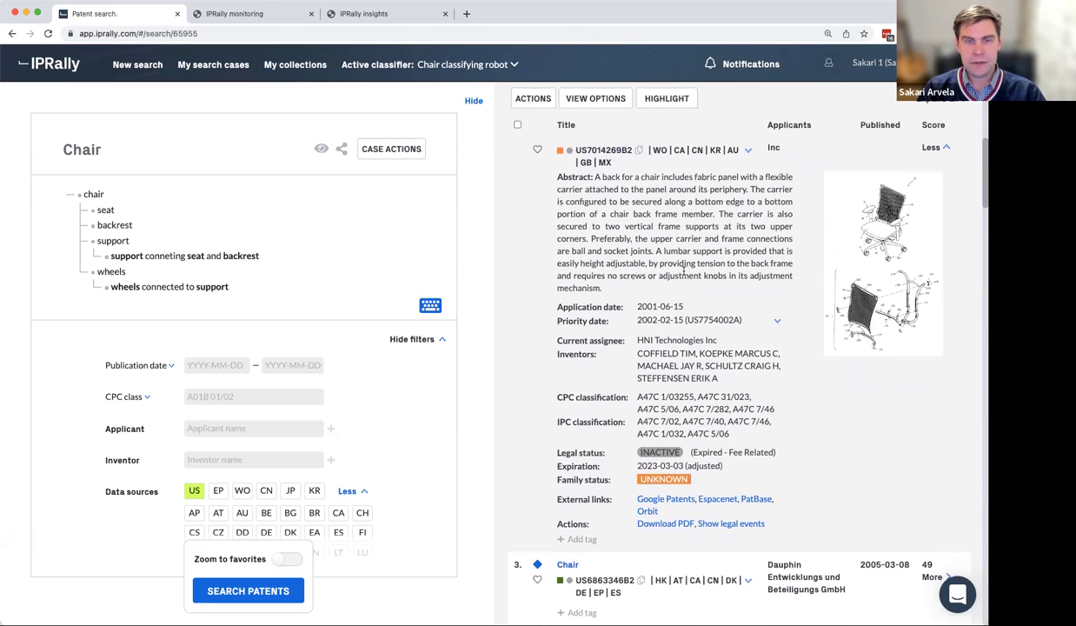
{"action": "scroll", "coordinate": [684, 275], "scroll_direction": "down", "scroll_amount": 1}
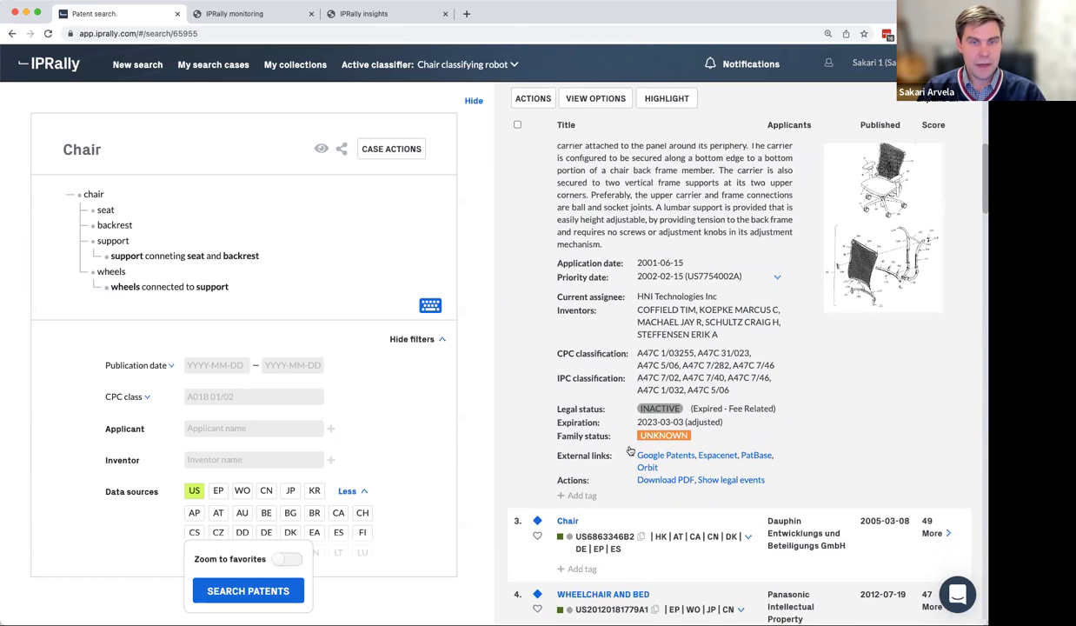
{"action": "scroll", "coordinate": [578, 391], "scroll_direction": "down", "scroll_amount": 8}
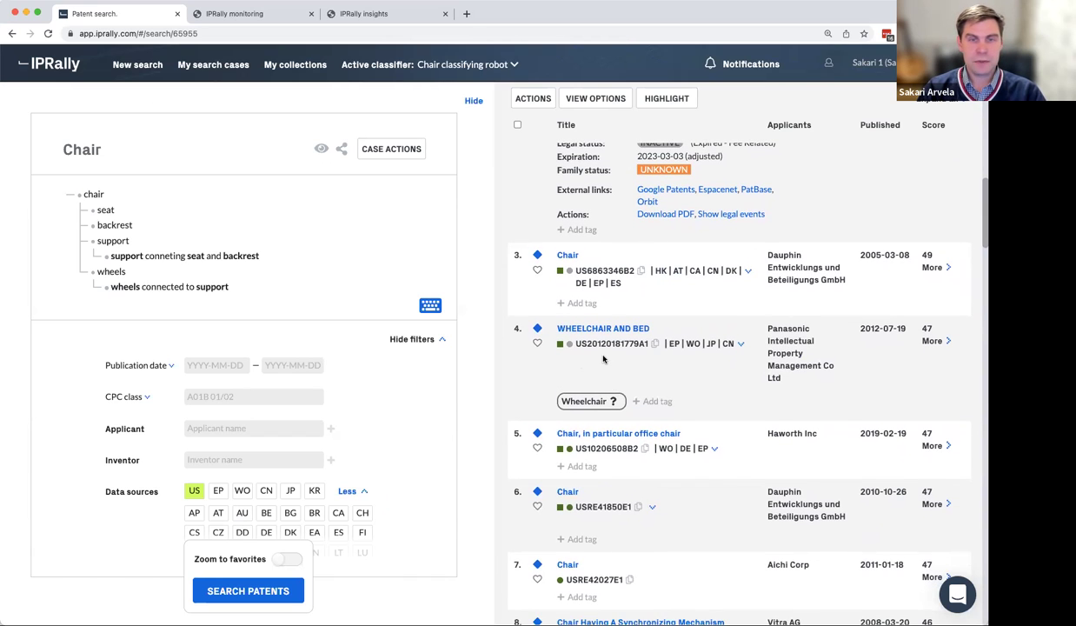
{"action": "left_click", "coordinate": [943, 339]}
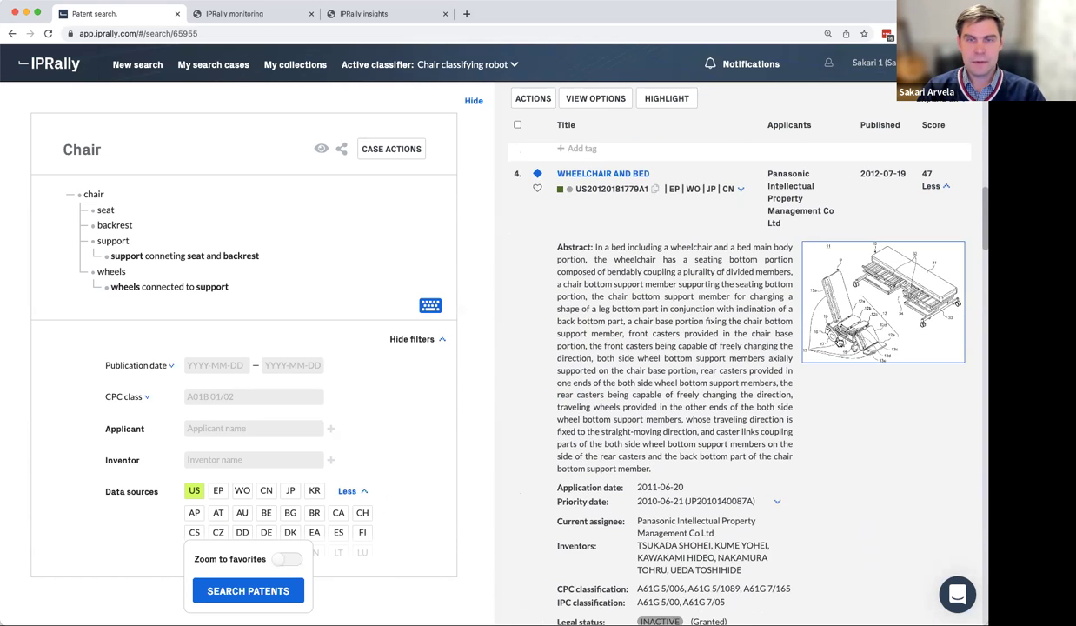
{"action": "left_click", "coordinate": [812, 332]}
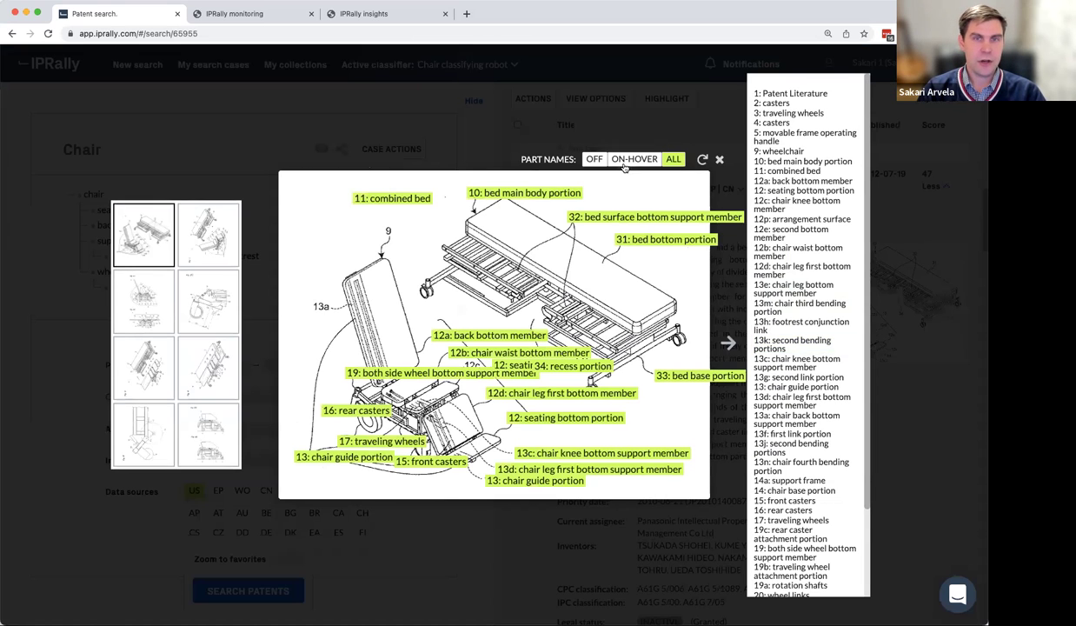
{"action": "left_click", "coordinate": [623, 162]}
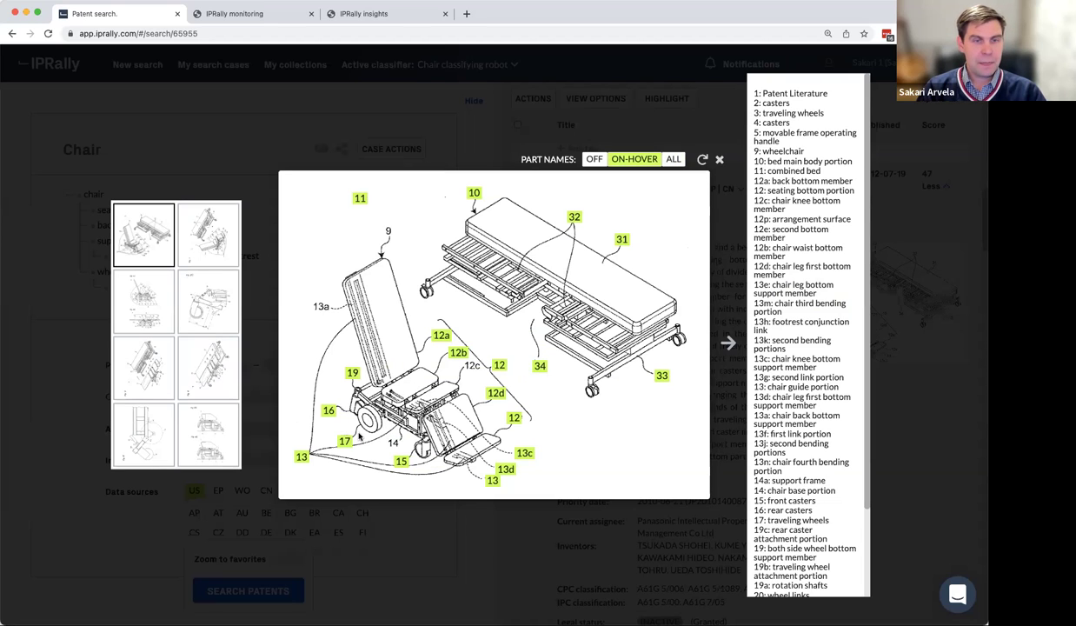
{"action": "left_click", "coordinate": [400, 132]}
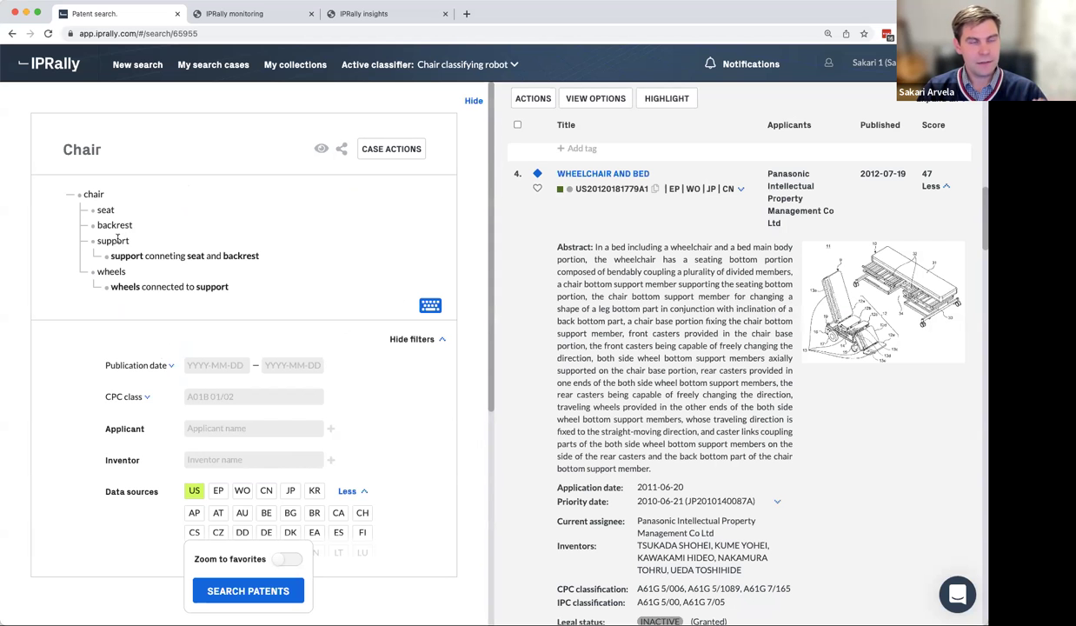
Examine the bibliographic details and predicted tag of the Panasonic WHEELCHAIR AND BED patent and look over the surrounding search results.
{"action": "scroll", "coordinate": [735, 396], "scroll_direction": "down", "scroll_amount": 4}
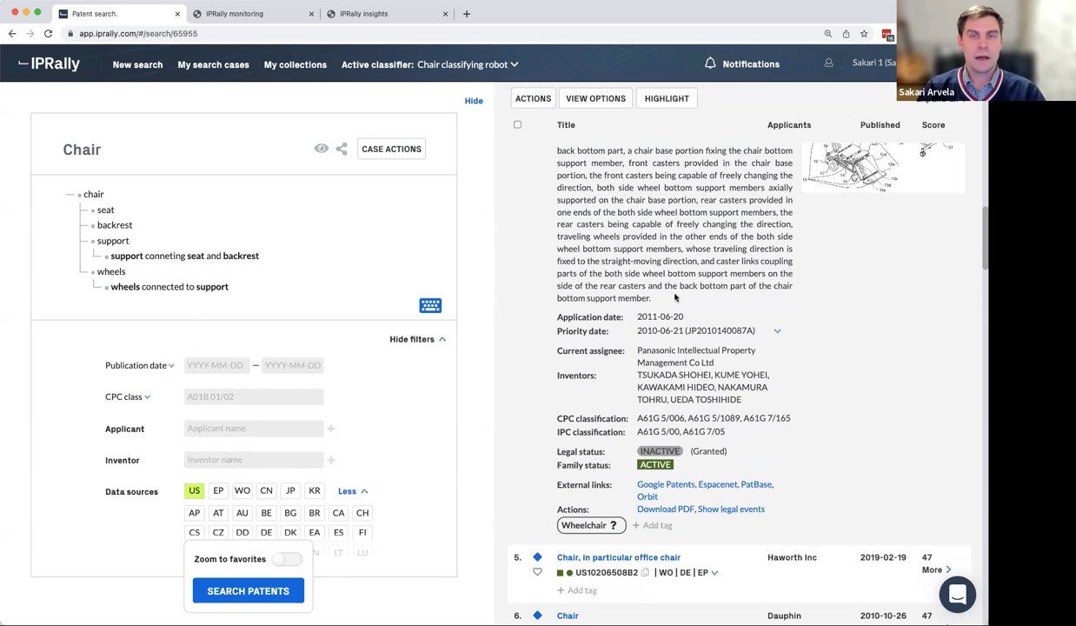
{"action": "scroll", "coordinate": [696, 304], "scroll_direction": "down", "scroll_amount": 2}
{"action": "scroll", "coordinate": [744, 319], "scroll_direction": "down", "scroll_amount": 2}
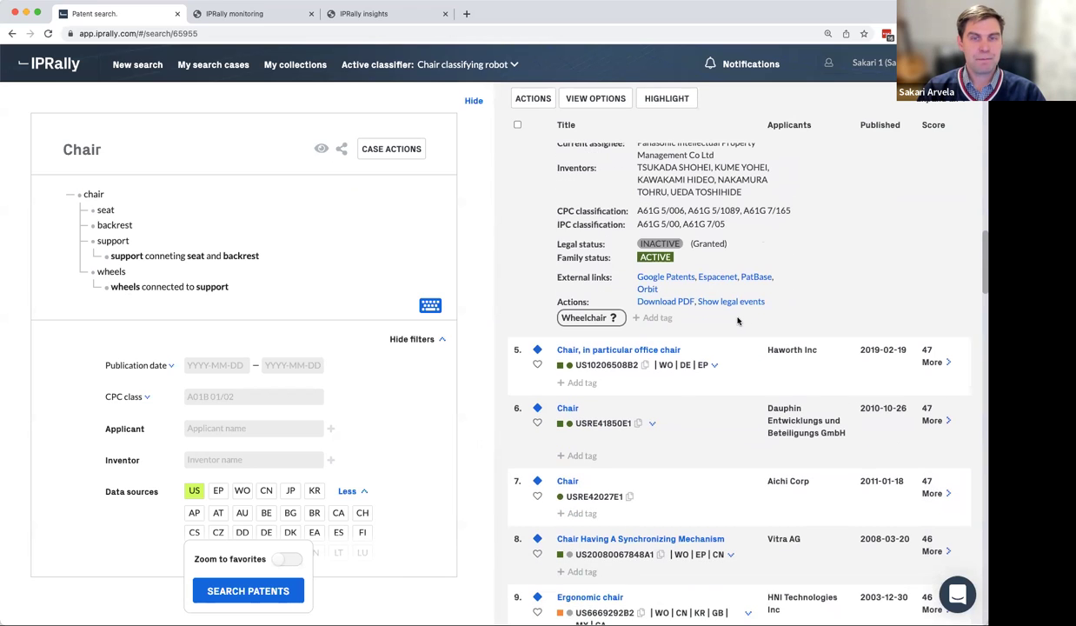
{"action": "scroll", "coordinate": [736, 322], "scroll_direction": "down", "scroll_amount": 1}
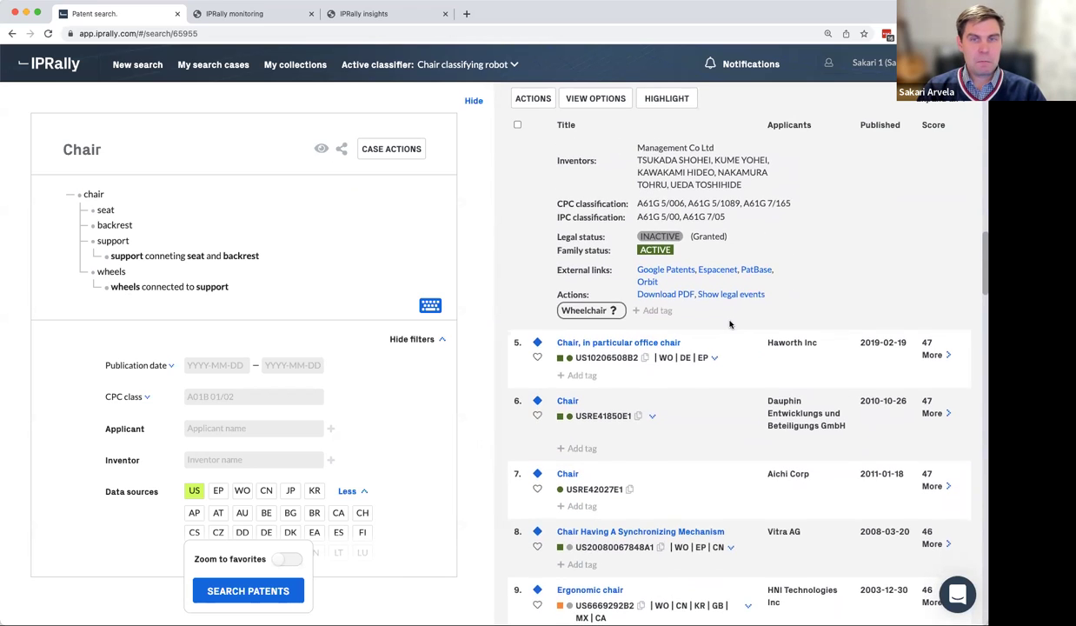
{"action": "scroll", "coordinate": [730, 324], "scroll_direction": "up", "scroll_amount": 4}
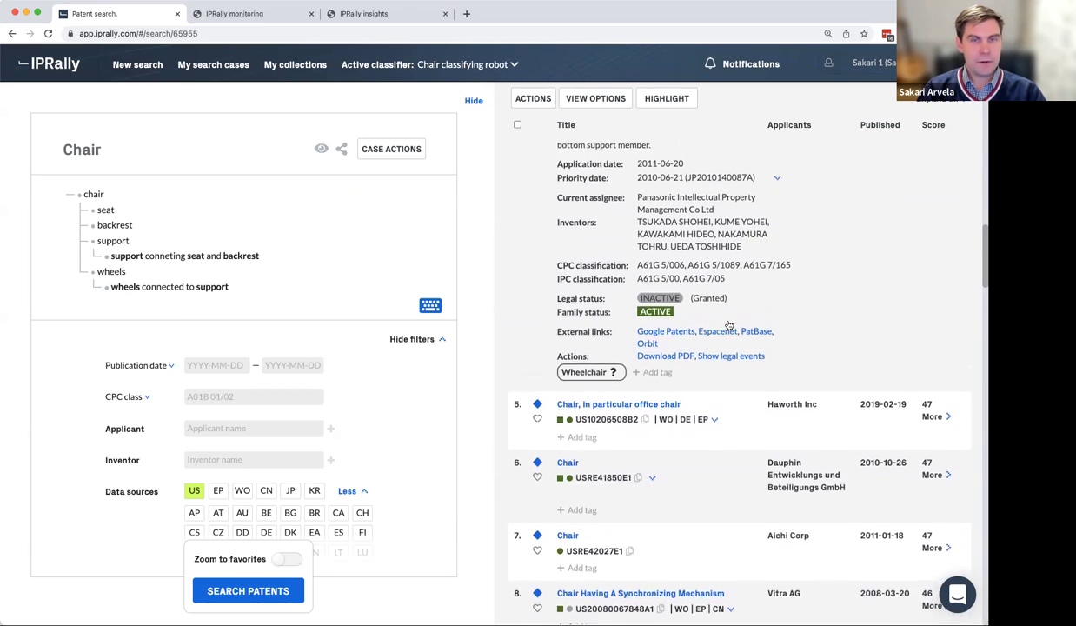
{"action": "scroll", "coordinate": [727, 325], "scroll_direction": "up", "scroll_amount": 1}
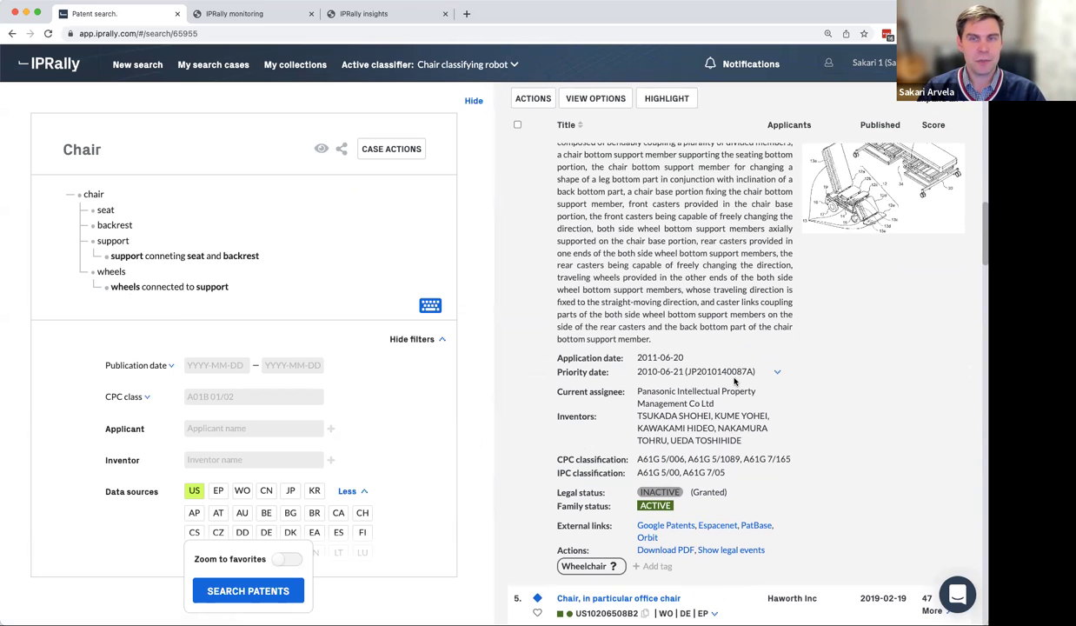
{"action": "scroll", "coordinate": [728, 373], "scroll_direction": "up", "scroll_amount": 15}
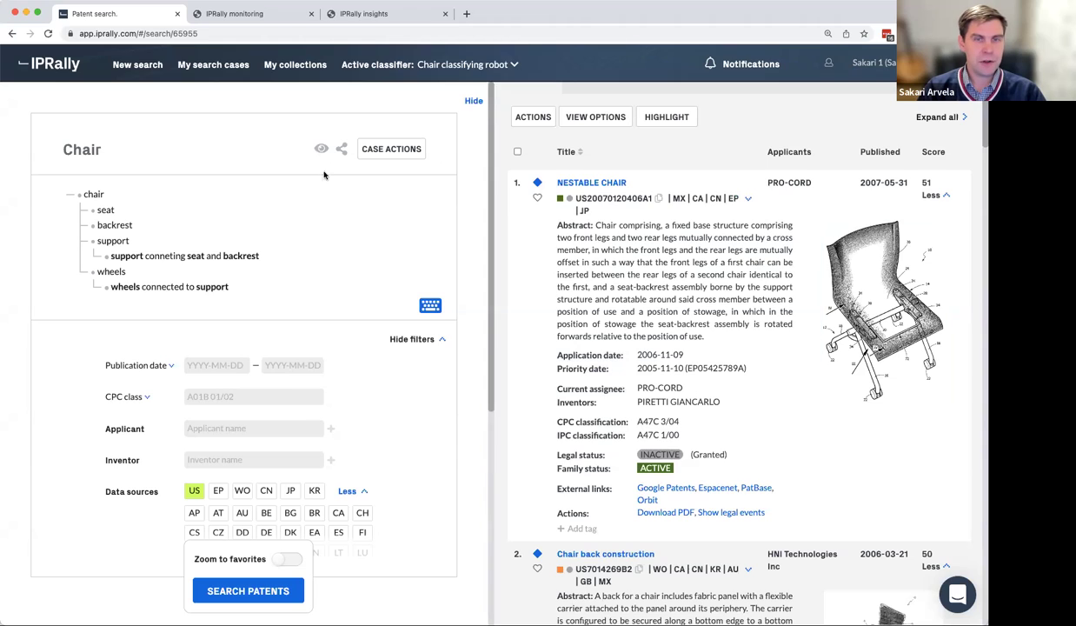
{"action": "scroll", "coordinate": [667, 426], "scroll_direction": "down", "scroll_amount": 5}
{"action": "scroll", "coordinate": [668, 426], "scroll_direction": "down", "scroll_amount": 15}
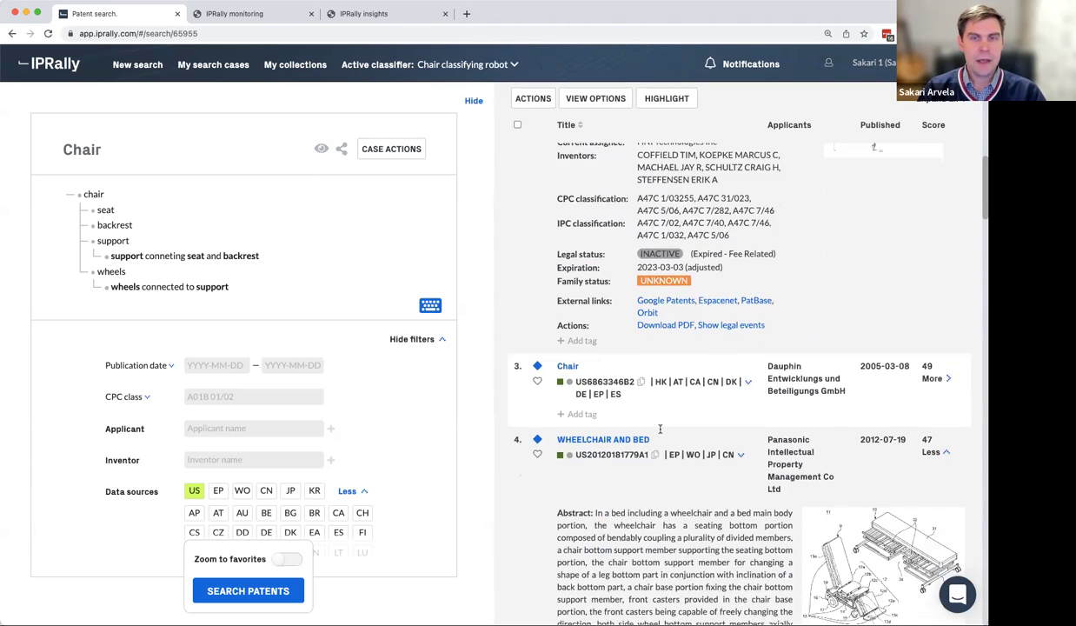
{"action": "scroll", "coordinate": [661, 425], "scroll_direction": "up", "scroll_amount": 8}
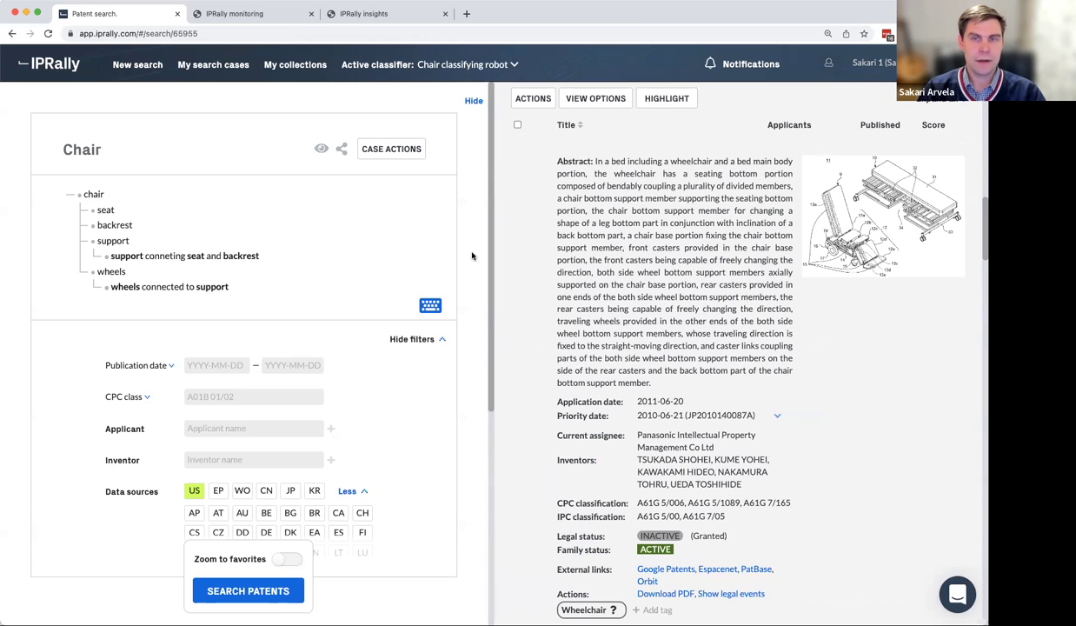
Return to the start page and create a new collection named "Qubit training set".
{"action": "left_click", "coordinate": [137, 66]}
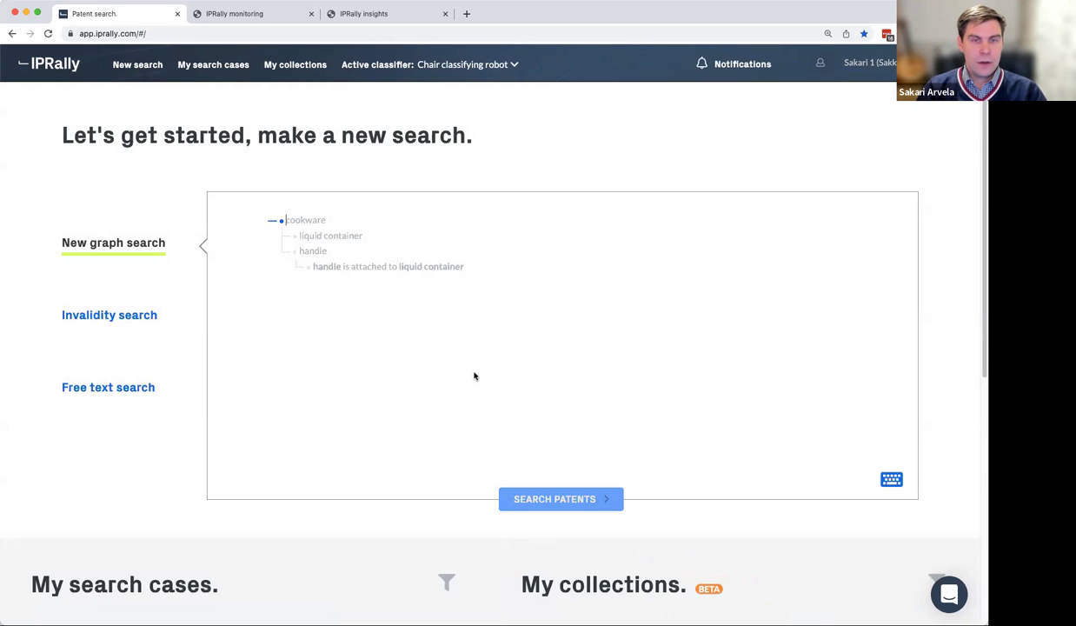
{"action": "scroll", "coordinate": [475, 375], "scroll_direction": "down", "scroll_amount": 5}
{"action": "scroll", "coordinate": [482, 376], "scroll_direction": "down", "scroll_amount": 1}
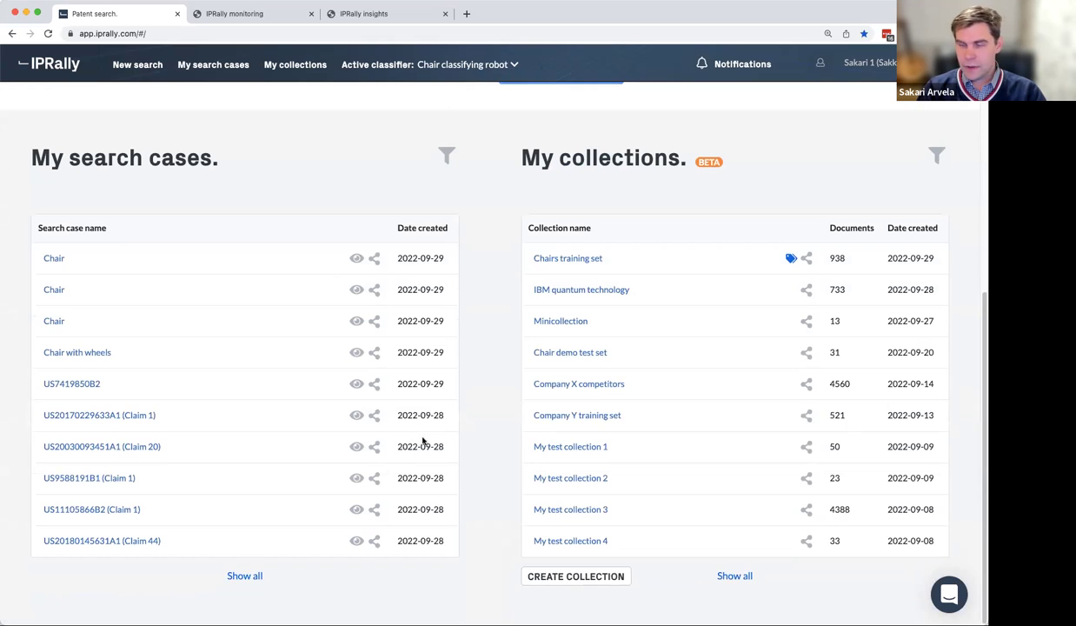
{"action": "left_click", "coordinate": [573, 579]}
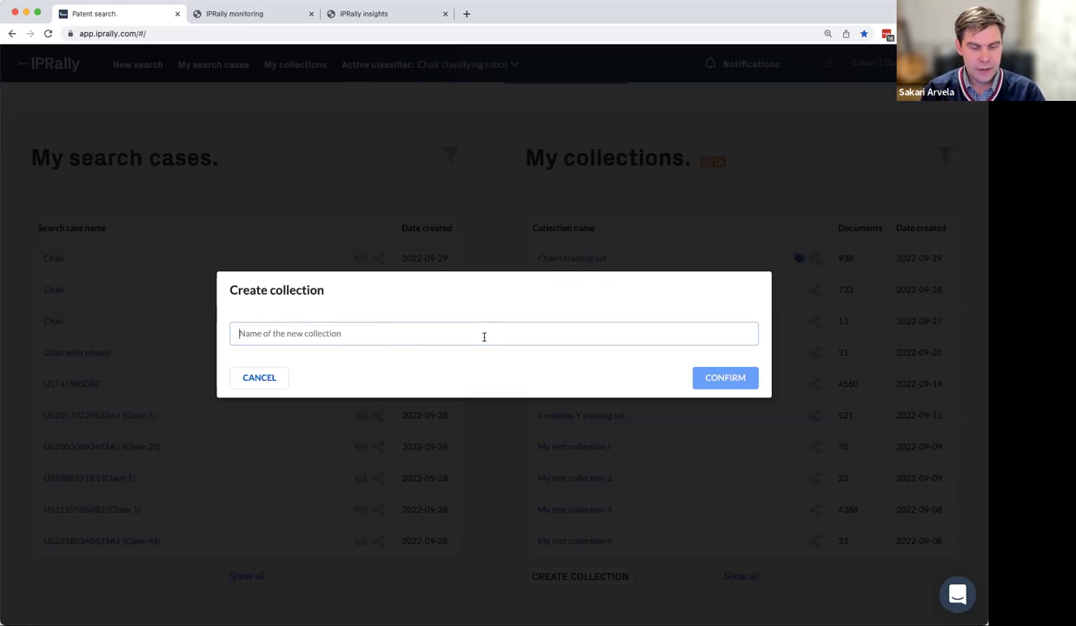
{"action": "type", "text": "Qubit"}
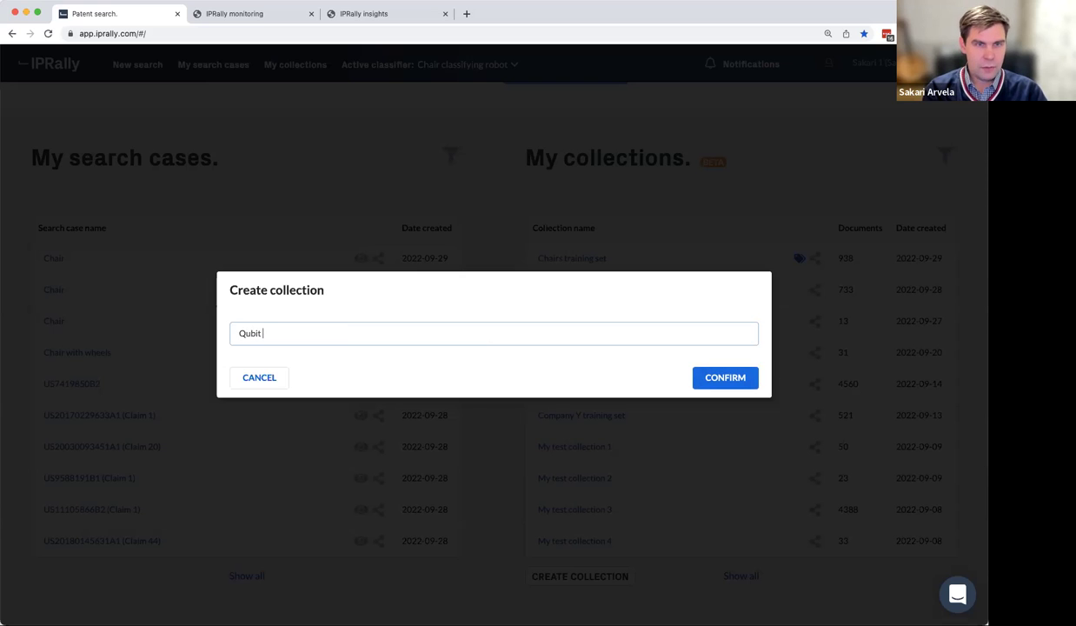
{"action": "type", "text": " traising set"}
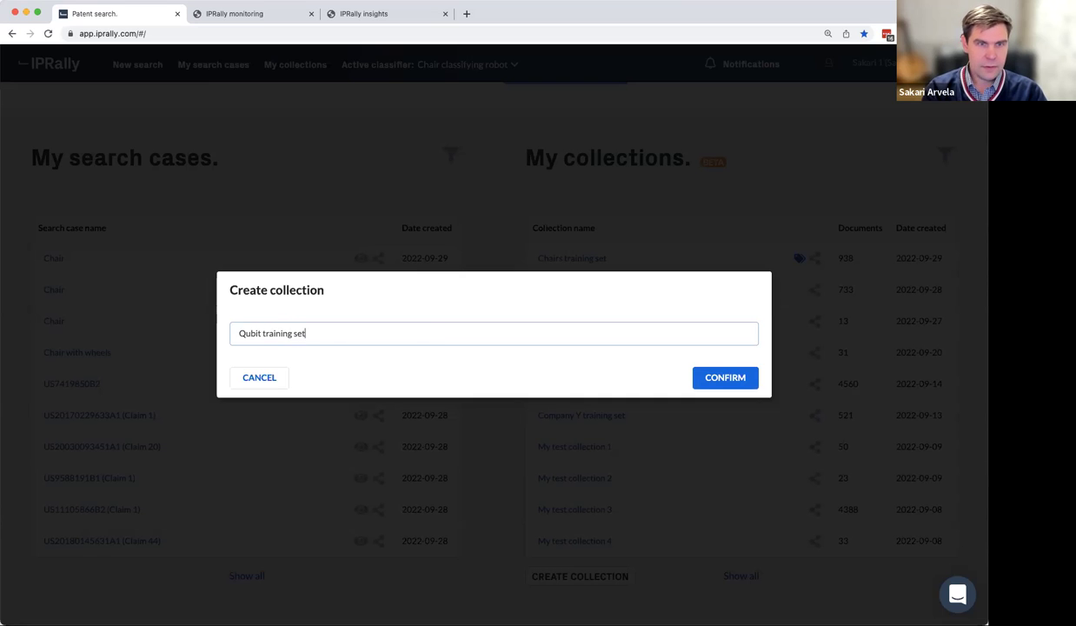
{"action": "left_click", "coordinate": [718, 374]}
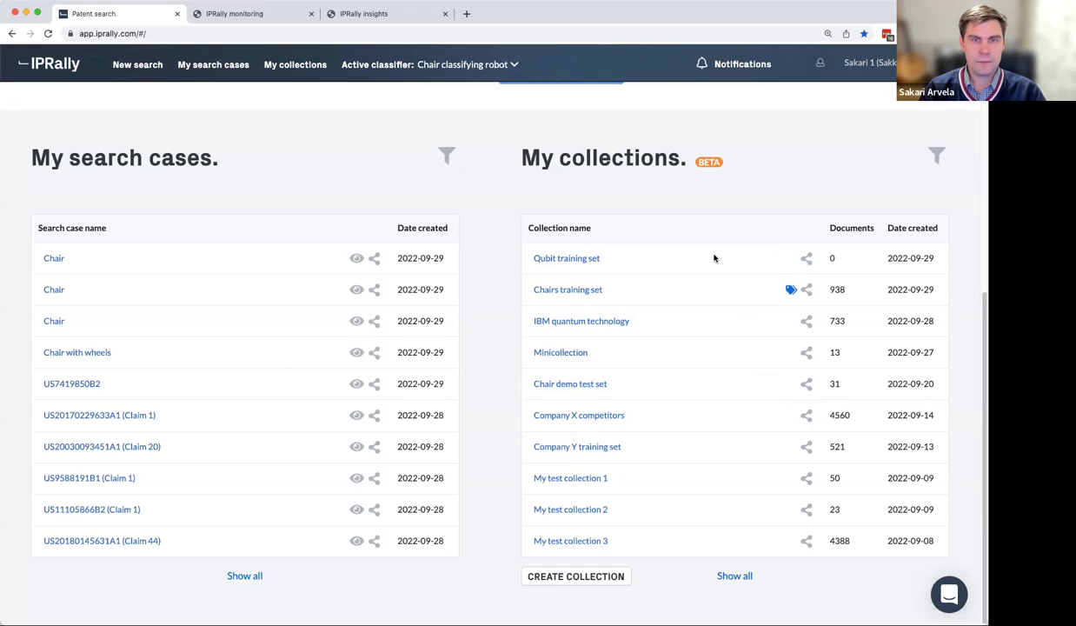
Load the qubit spreadsheet into the Qubit training set, using "Publication number" for publication numbers and "Qubit or not" for tags.
{"action": "left_click", "coordinate": [540, 257]}
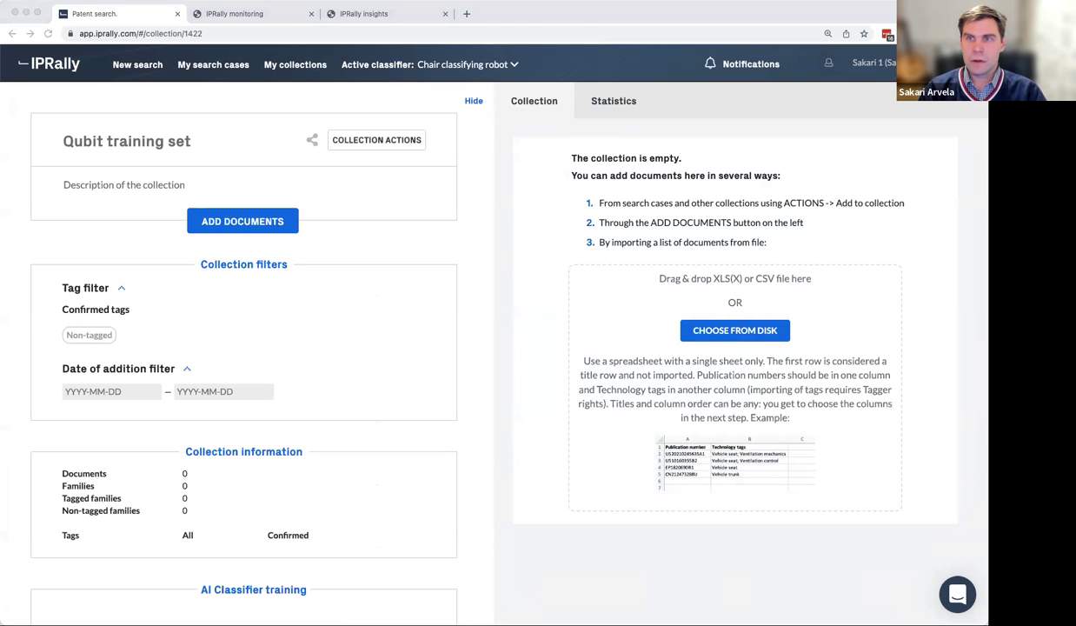
{"action": "left_click_drag", "start_coordinate": [644, 277], "coordinate": [645, 277]}
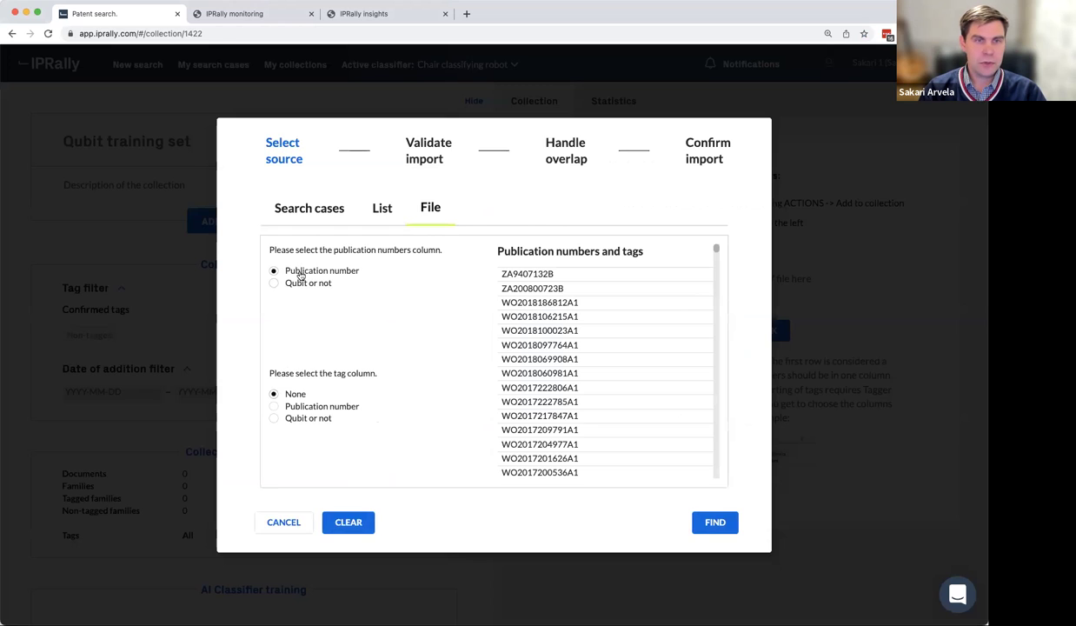
{"action": "left_click", "coordinate": [274, 419]}
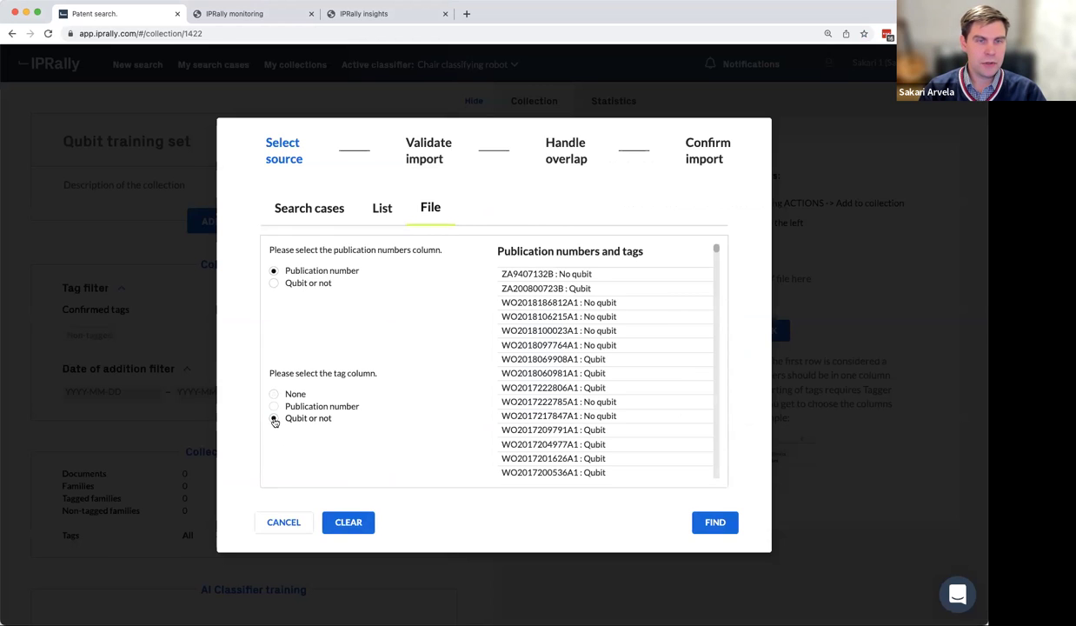
{"action": "left_click_drag", "start_coordinate": [613, 365], "coordinate": [661, 348]}
{"action": "left_click", "coordinate": [659, 346]}
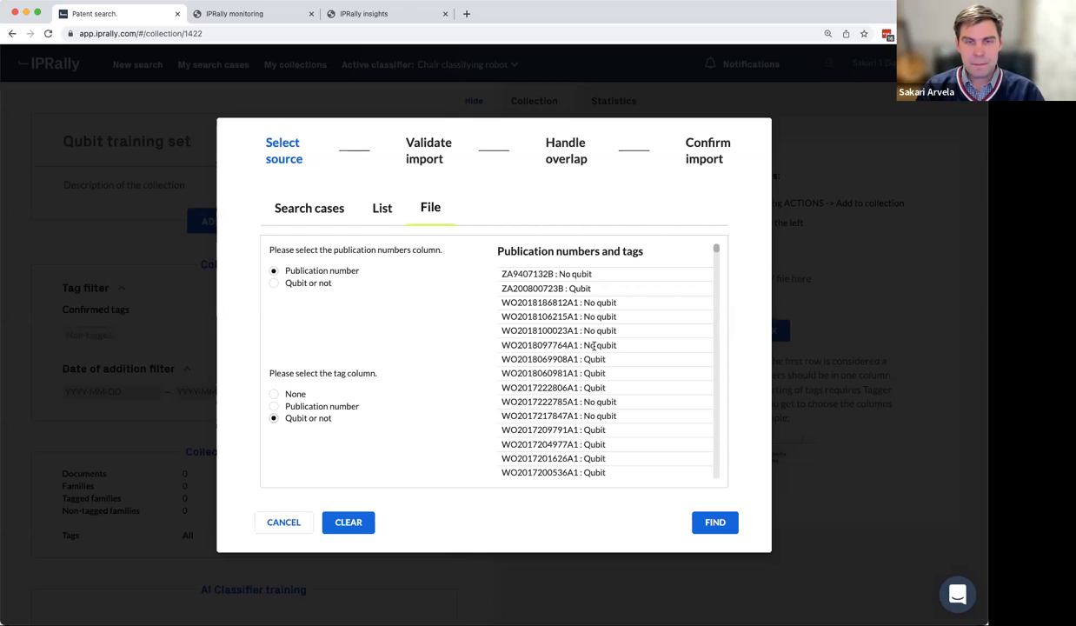
Find and validate the listed documents, import them with their tags into the collection, and dismiss the import summary.
{"action": "left_click", "coordinate": [716, 524]}
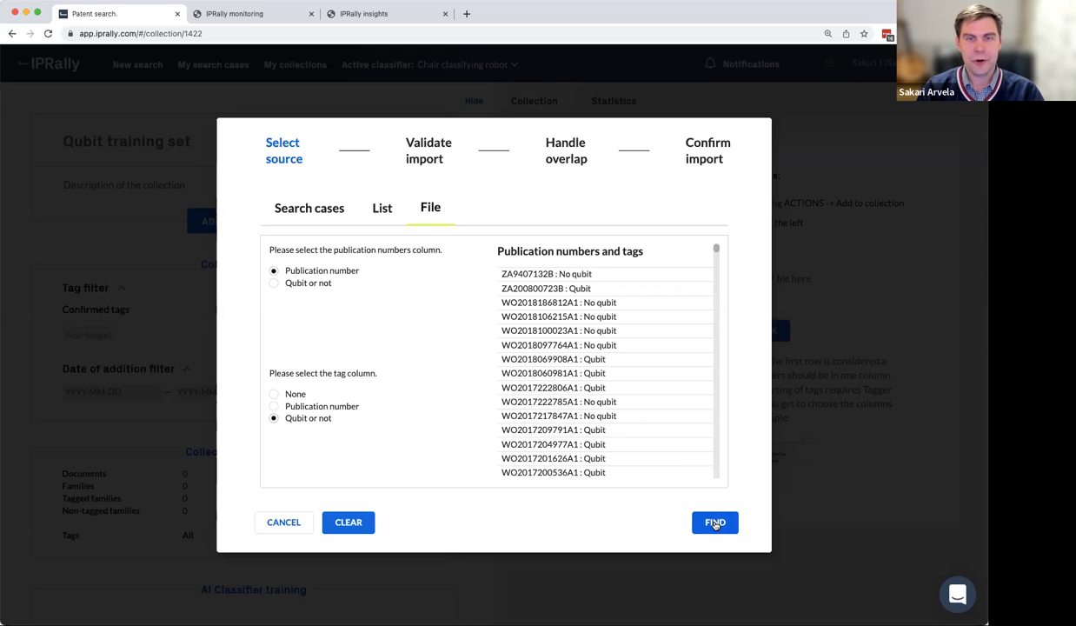
{"action": "left_click", "coordinate": [715, 522]}
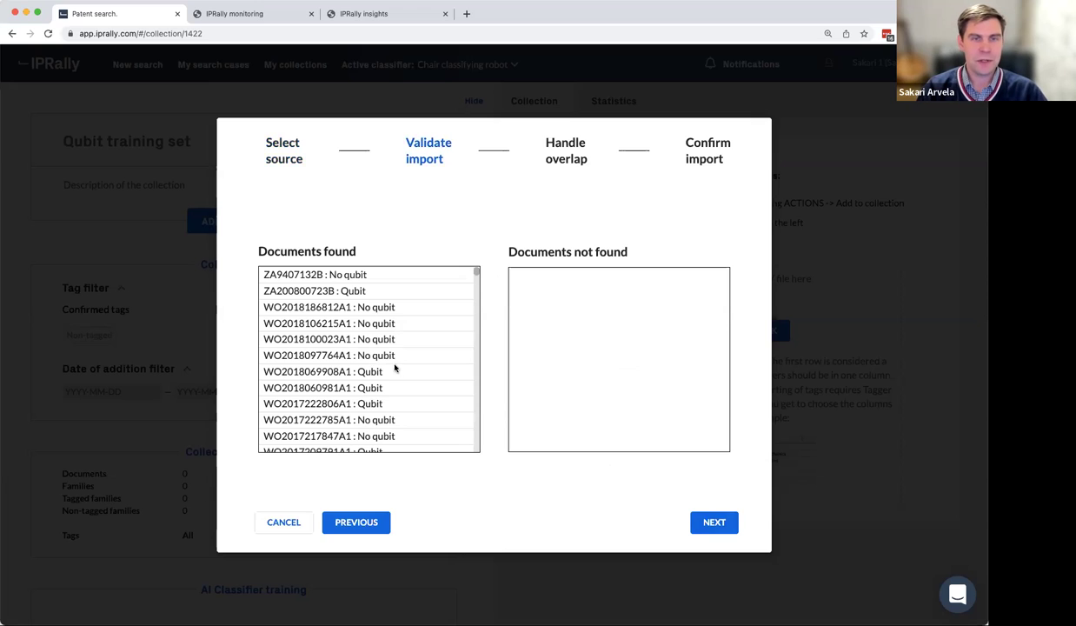
{"action": "left_click", "coordinate": [708, 520]}
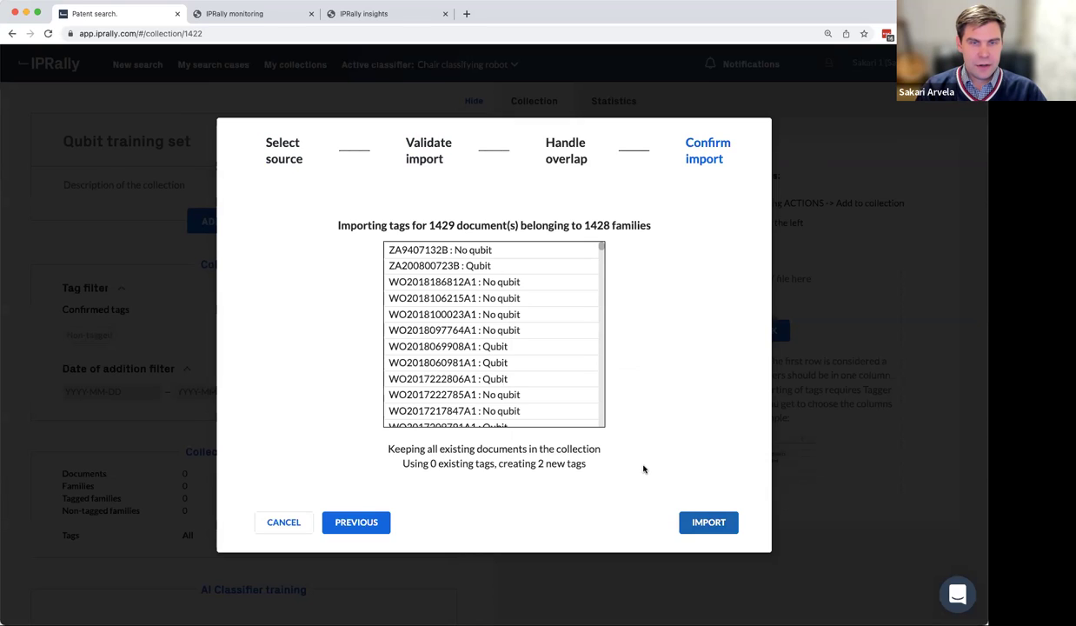
{"action": "left_click", "coordinate": [705, 522]}
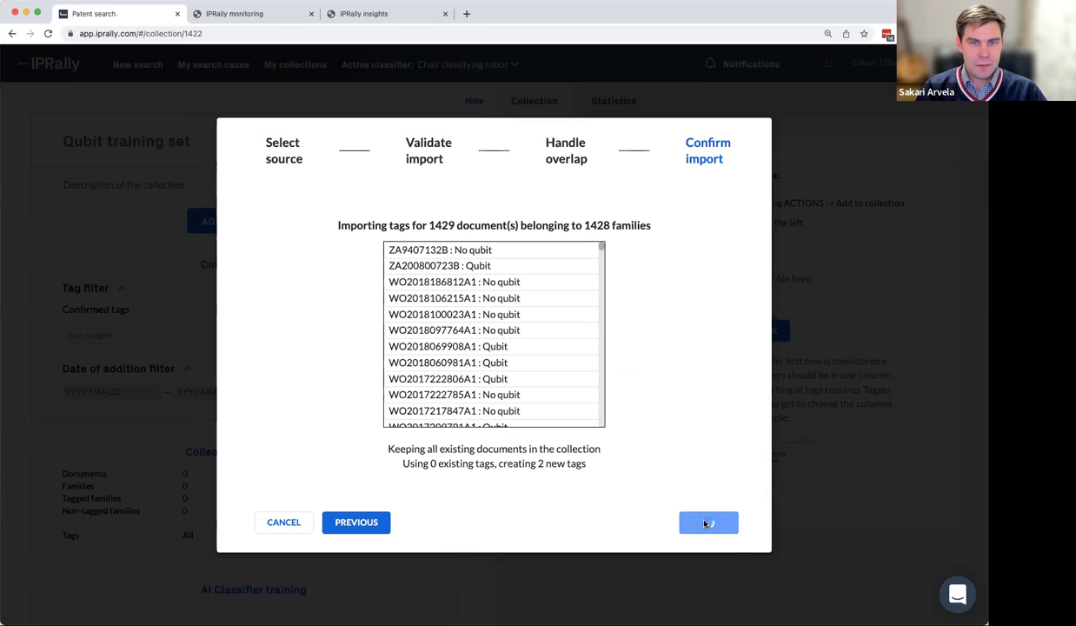
{"action": "left_click_drag", "start_coordinate": [593, 465], "coordinate": [471, 465]}
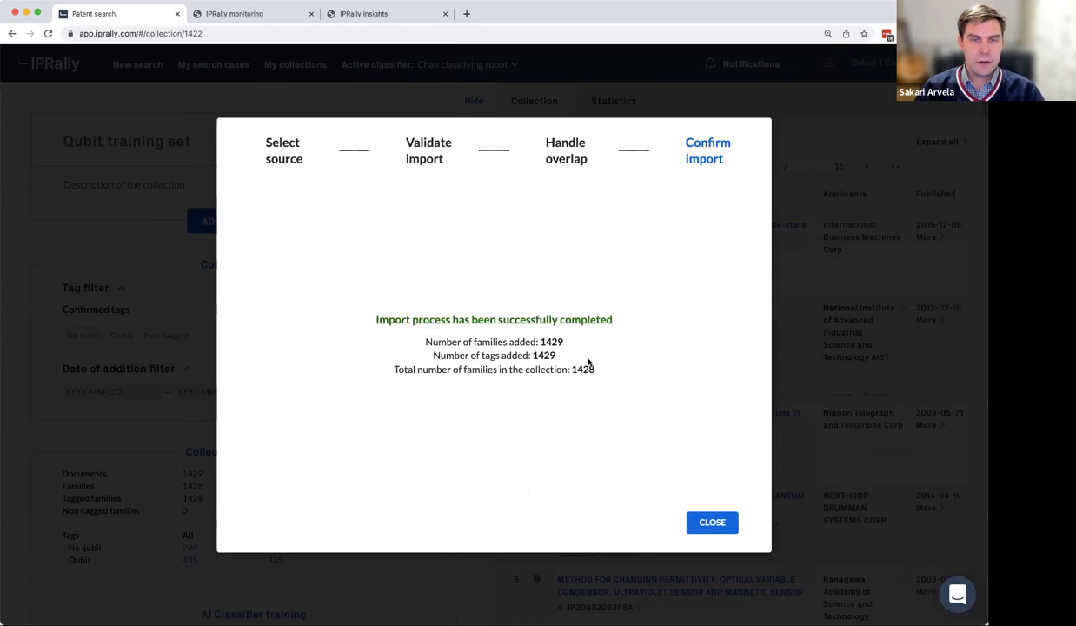
{"action": "left_click", "coordinate": [712, 522]}
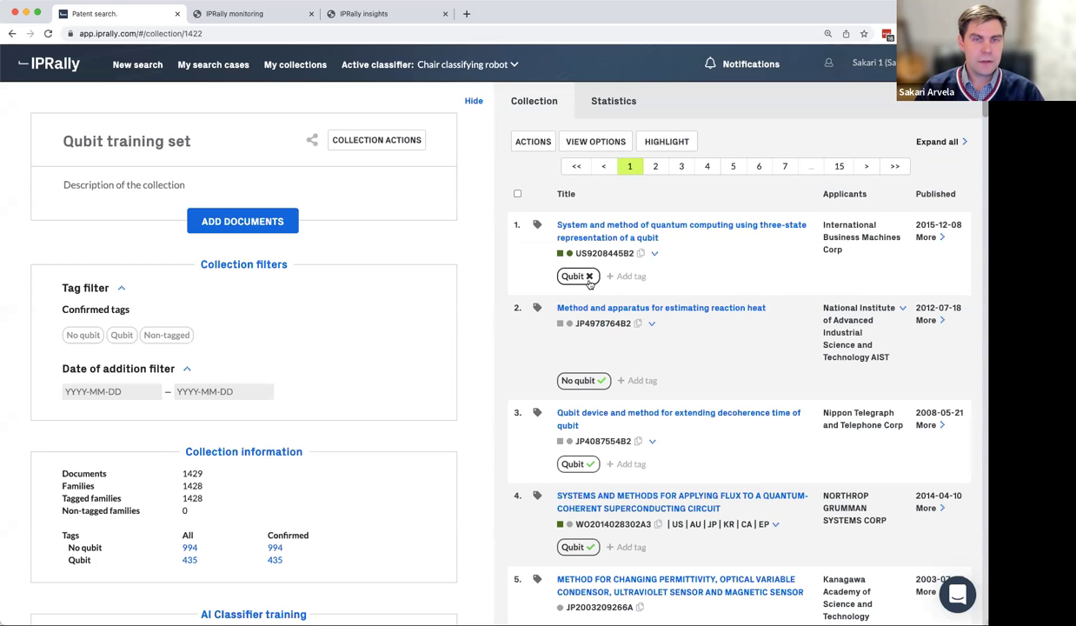
Look over the imported Qubit and No qubit tags, and create an AI classifier named "Qubit detector" from the collection.
{"action": "scroll", "coordinate": [631, 379], "scroll_direction": "down", "scroll_amount": 3}
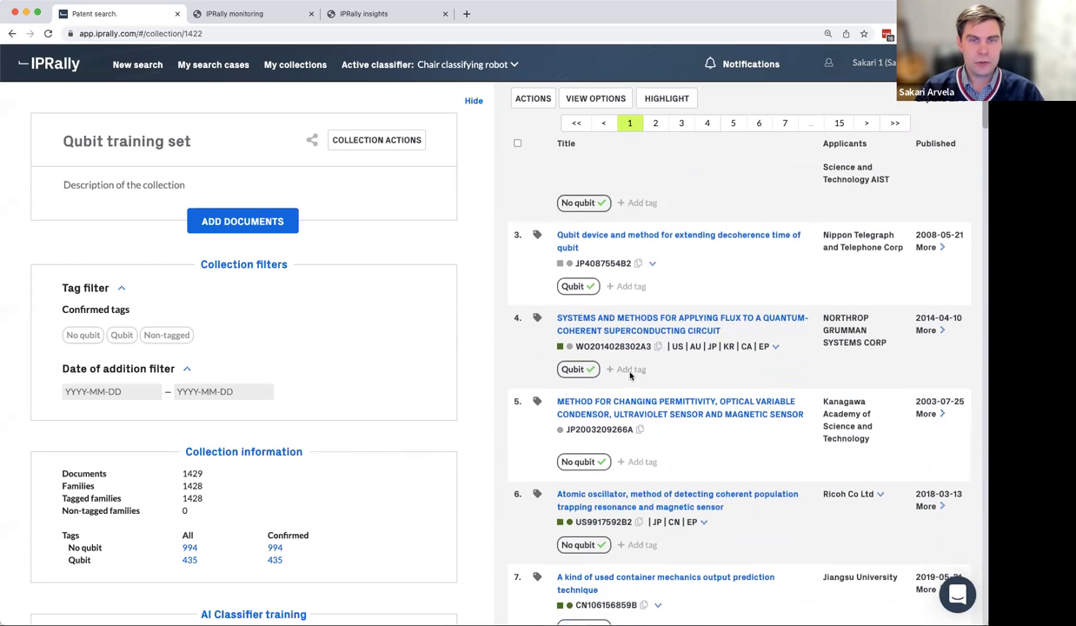
{"action": "scroll", "coordinate": [630, 375], "scroll_direction": "down", "scroll_amount": 1}
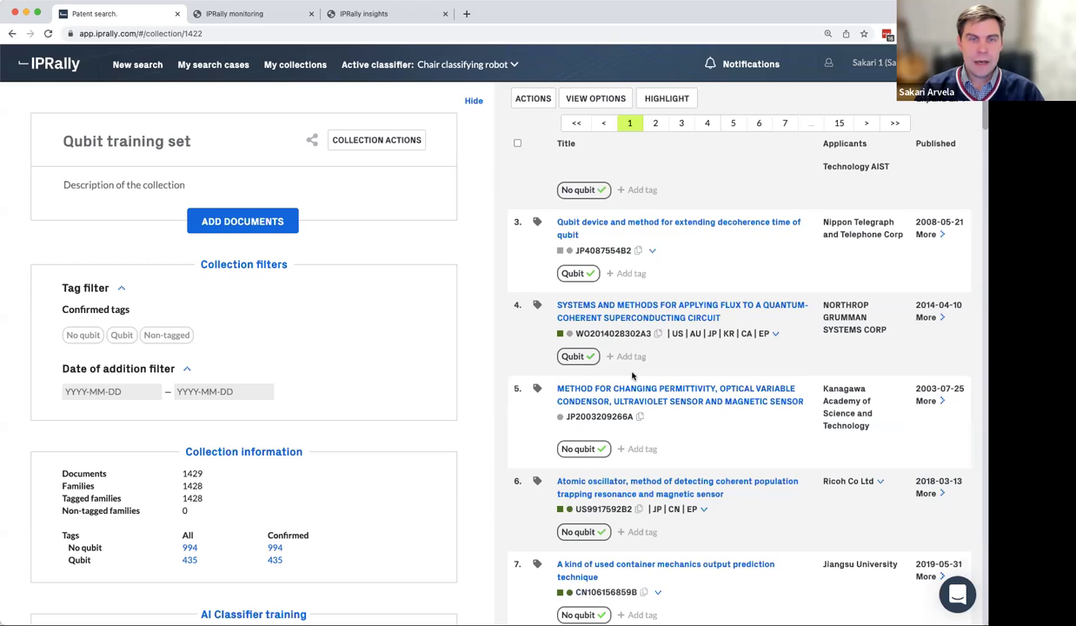
{"action": "scroll", "coordinate": [633, 376], "scroll_direction": "up", "scroll_amount": 2}
{"action": "scroll", "coordinate": [265, 391], "scroll_direction": "down", "scroll_amount": 3}
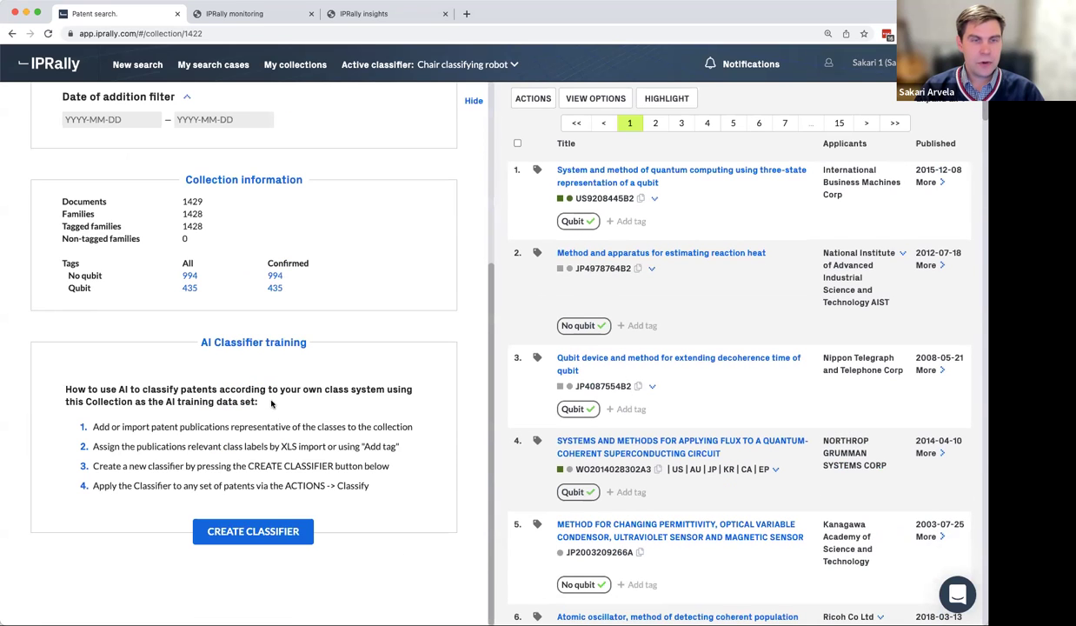
{"action": "left_click", "coordinate": [232, 533]}
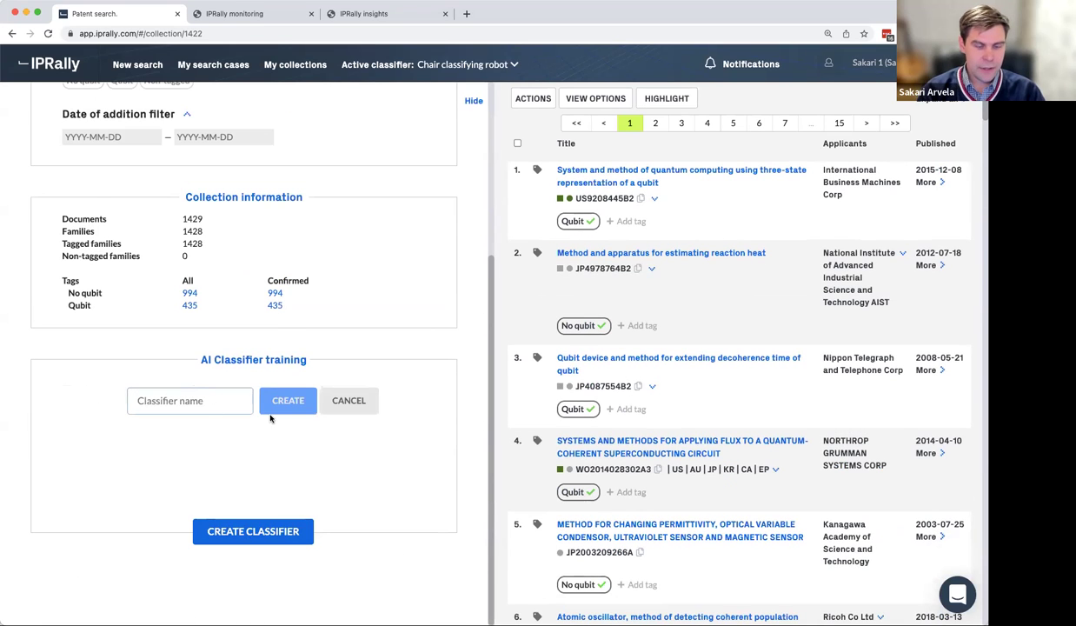
{"action": "type", "text": "Qu"}
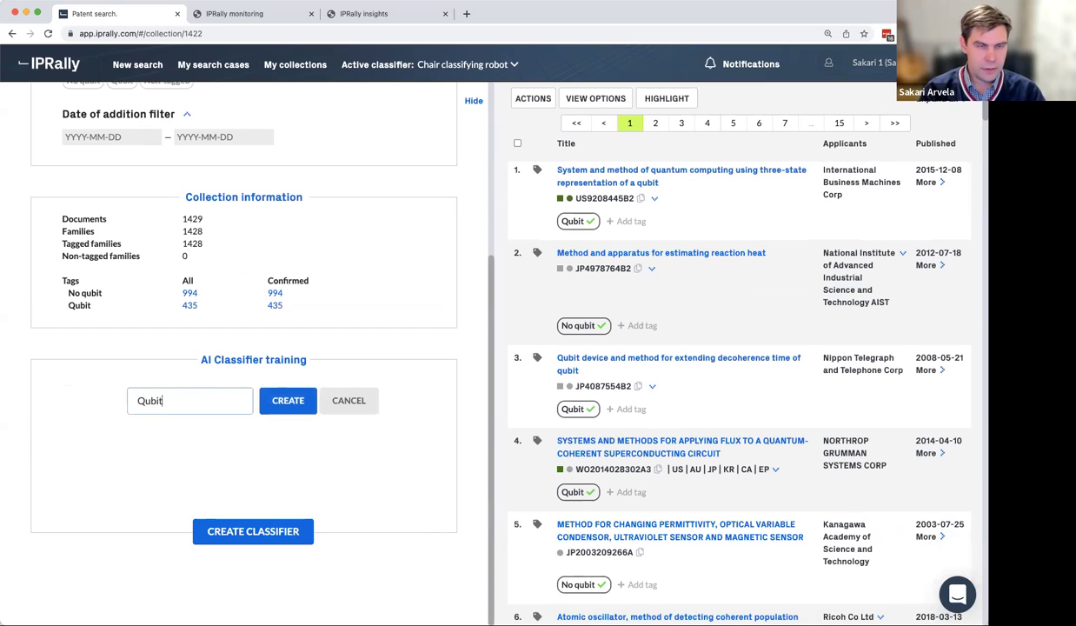
{"action": "type", "text": "bit "}
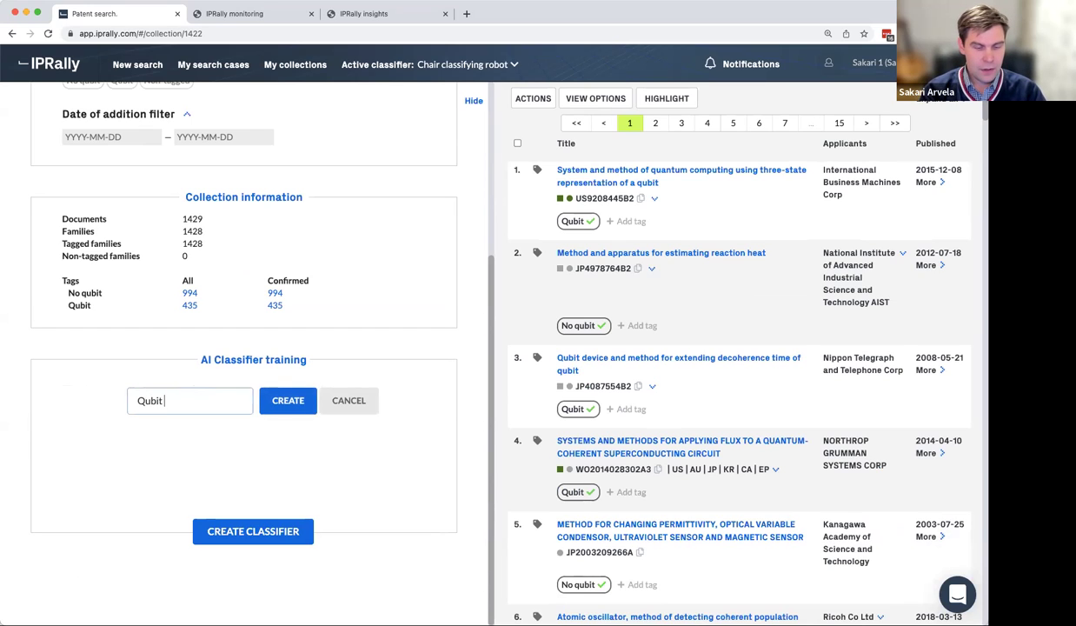
{"action": "type", "text": "detector"}
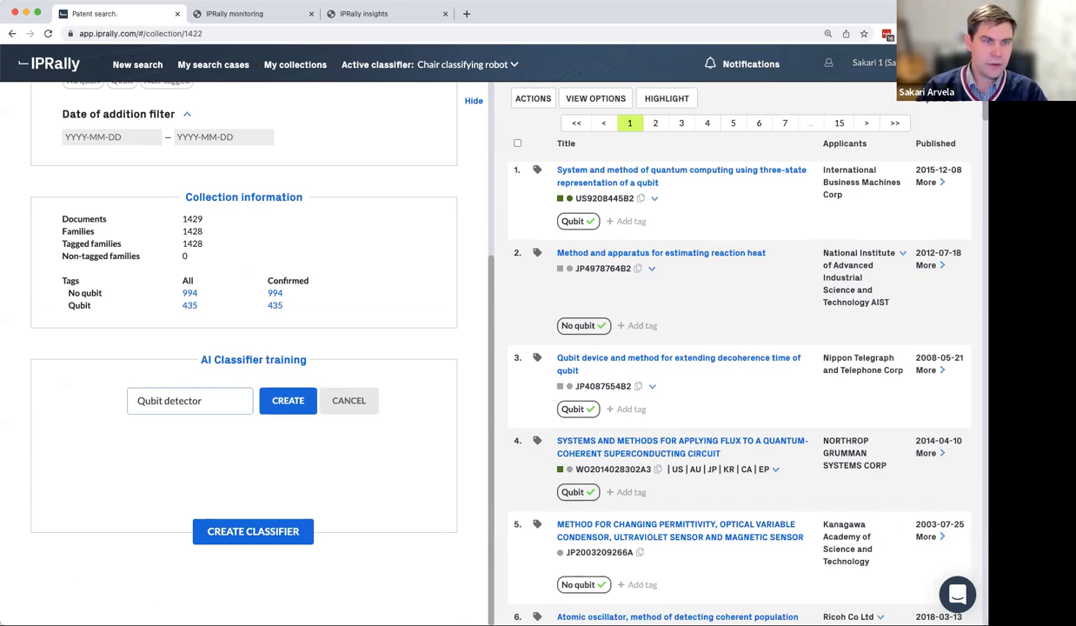
{"action": "left_click", "coordinate": [287, 398]}
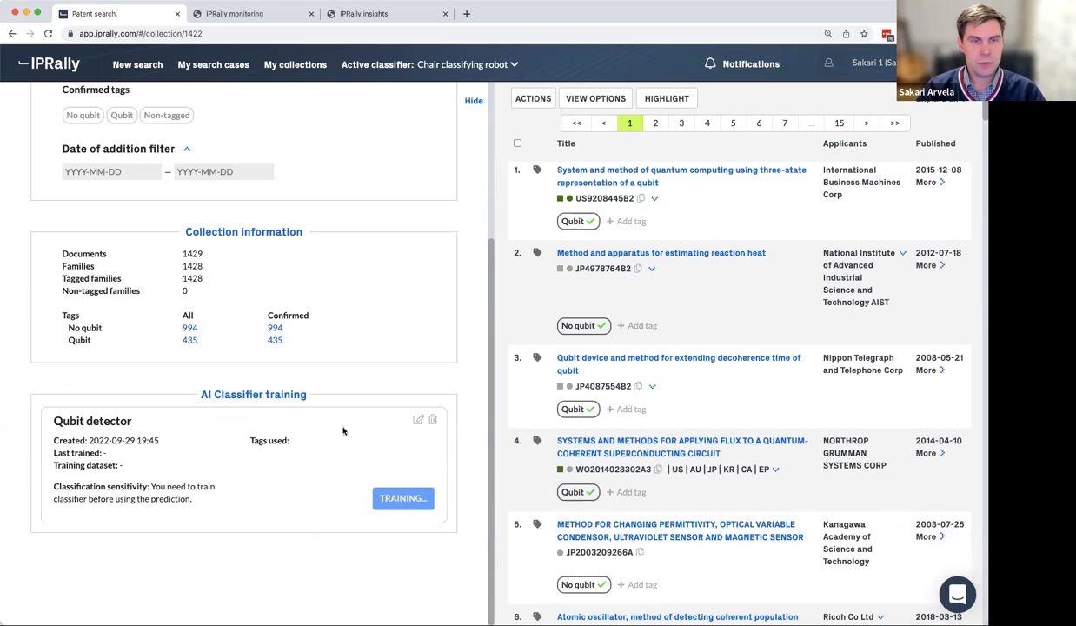
Check the precision, F1 score and recall of the trained Qubit detector classifier.
{"action": "scroll", "coordinate": [481, 383], "scroll_direction": "down", "scroll_amount": 1}
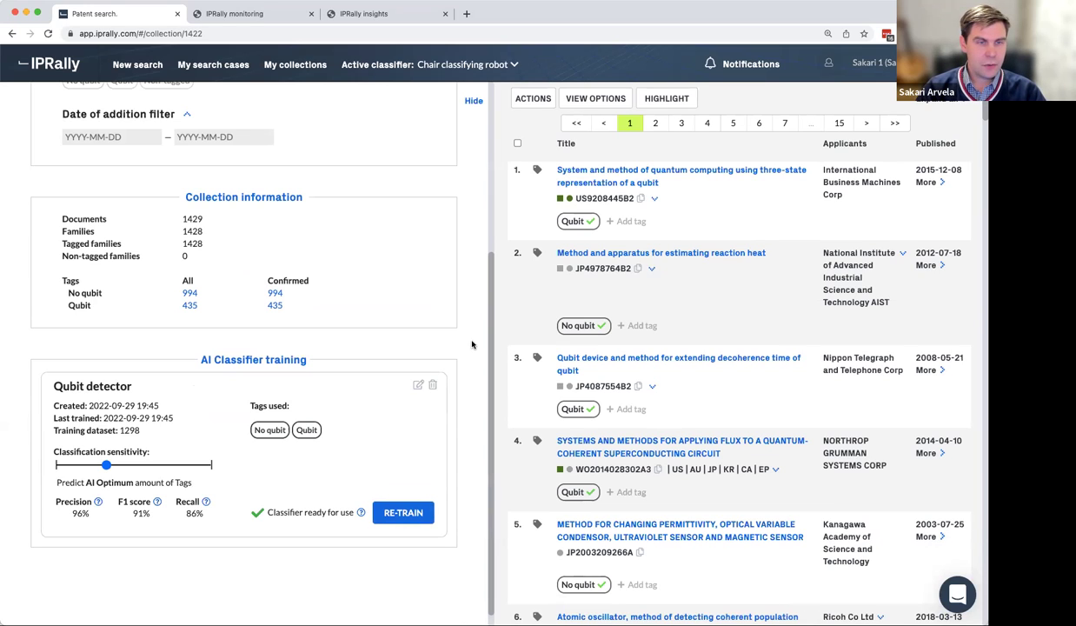
{"action": "scroll", "coordinate": [472, 346], "scroll_direction": "down", "scroll_amount": 1}
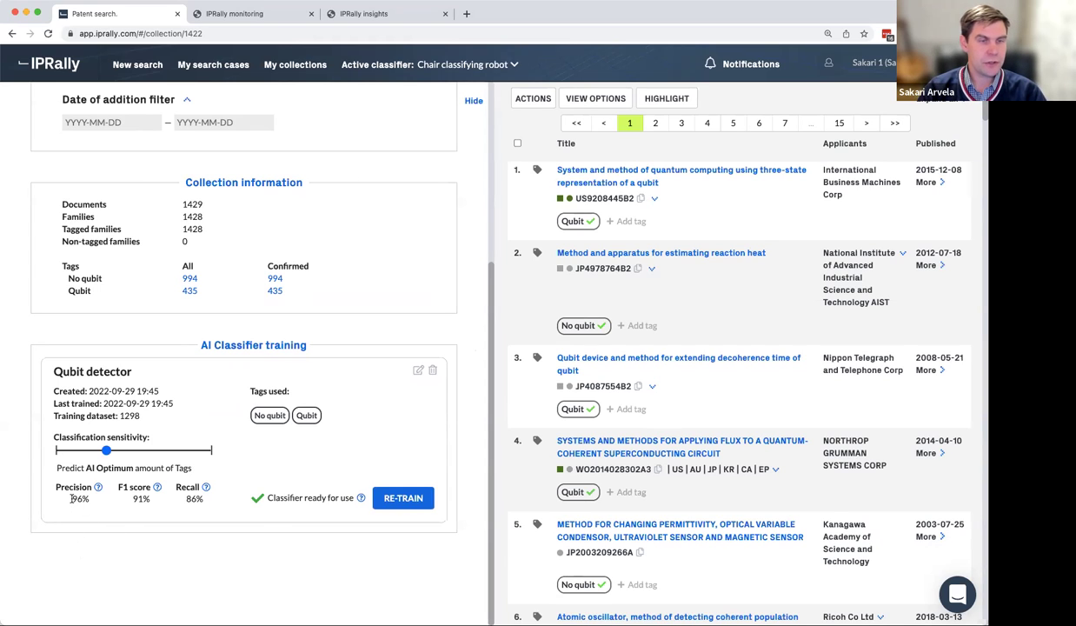
{"action": "left_click_drag", "start_coordinate": [71, 499], "coordinate": [90, 499]}
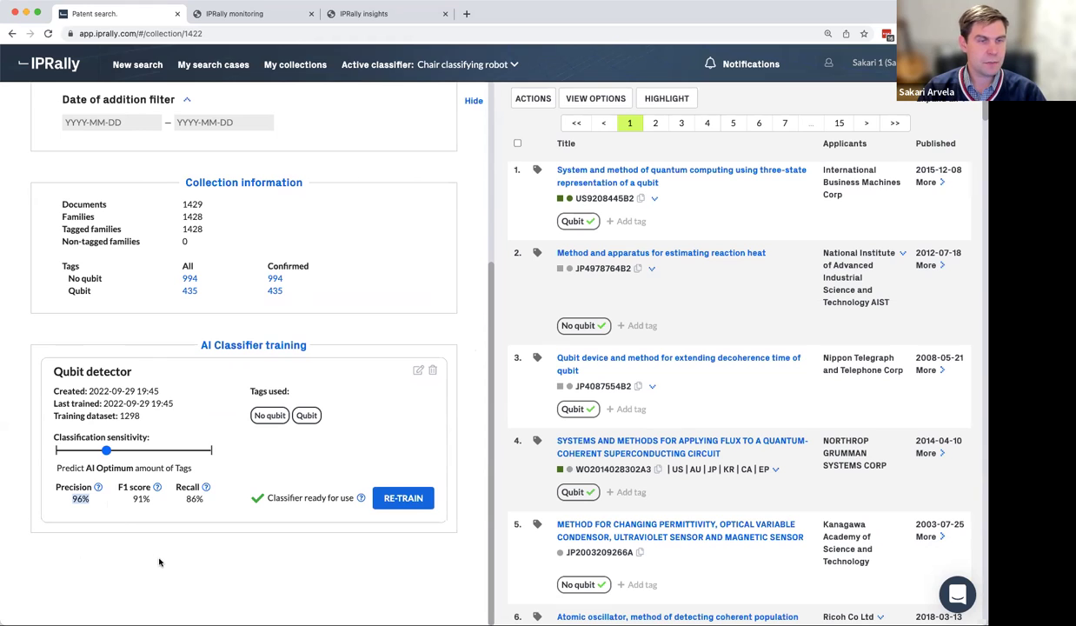
Try a classification sensitivity of 1.1 x AI Optimum for the Qubit detector, and return it to AI Optimum.
{"action": "left_click", "coordinate": [130, 501]}
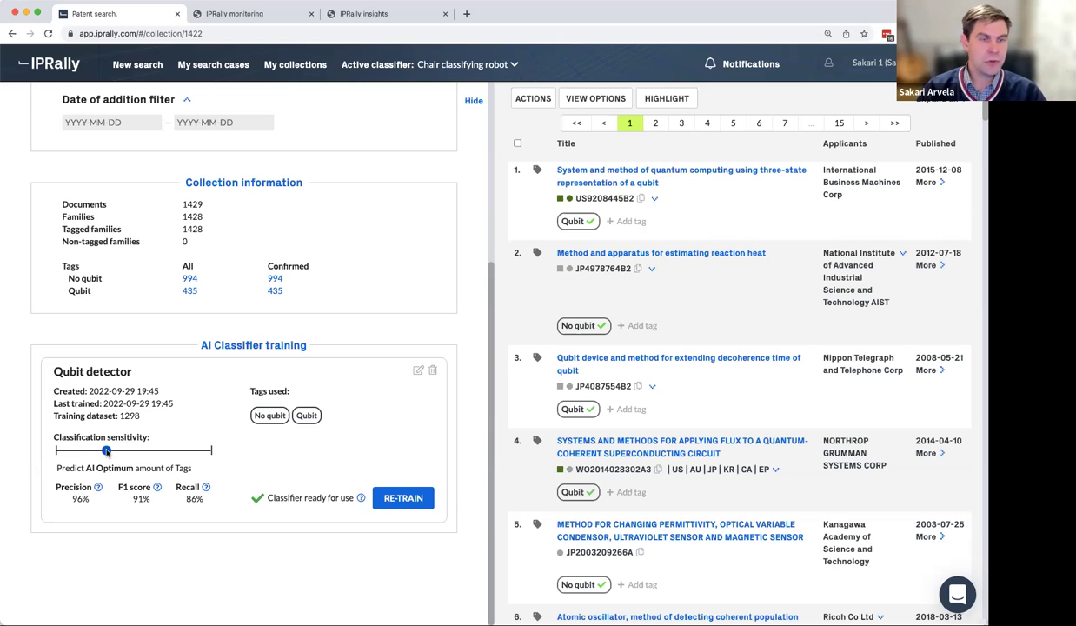
{"action": "left_click_drag", "start_coordinate": [107, 452], "coordinate": [111, 452]}
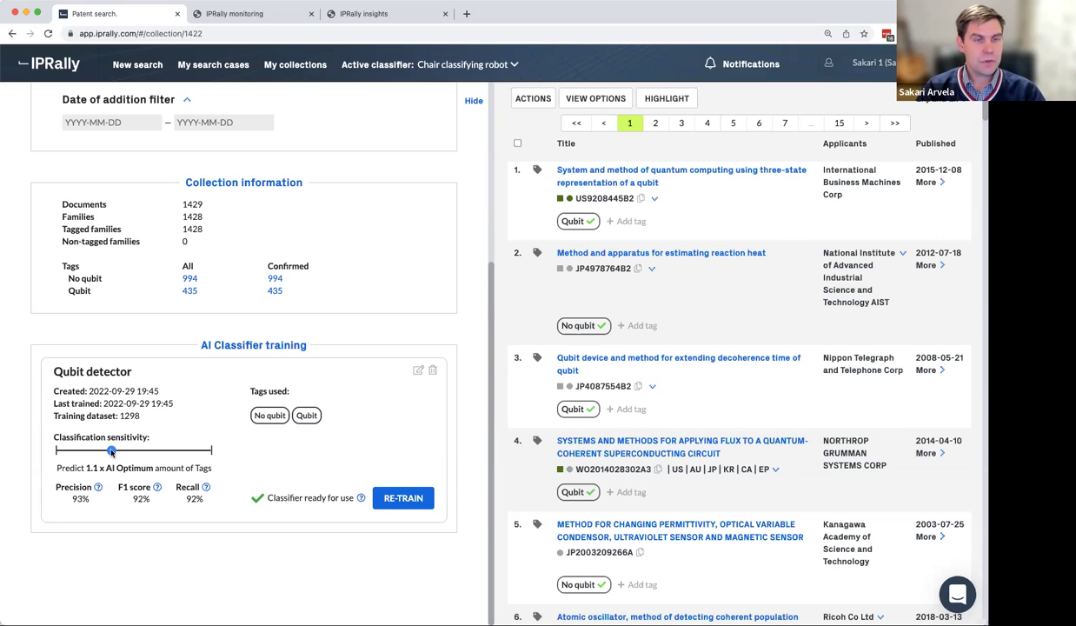
{"action": "left_click_drag", "start_coordinate": [111, 451], "coordinate": [107, 452]}
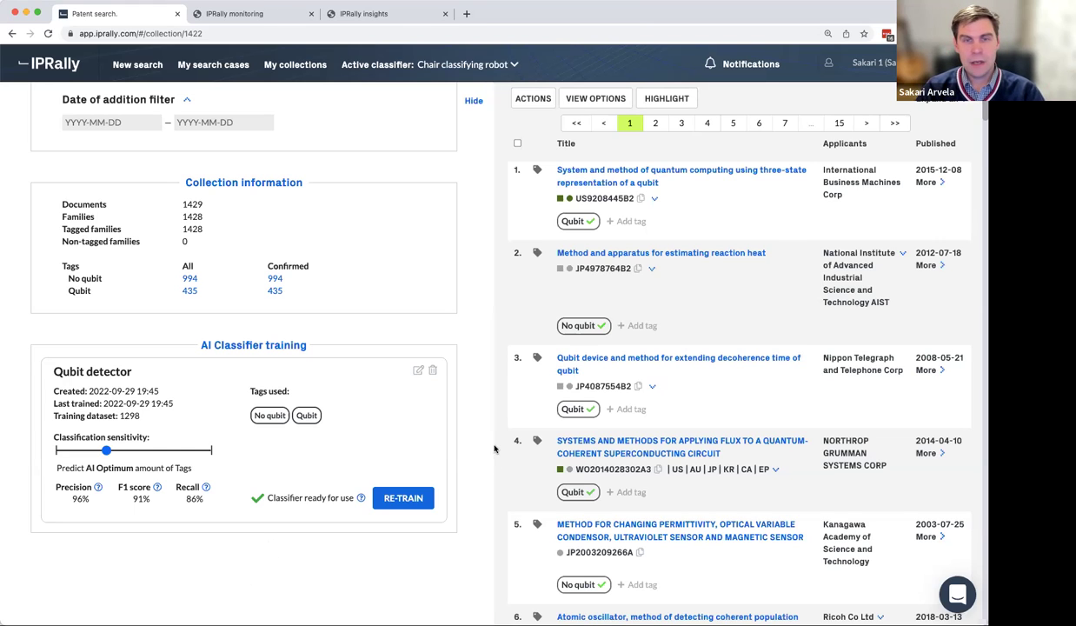
Open the IBM quantum technology collection from the list of collections.
{"action": "scroll", "coordinate": [485, 432], "scroll_direction": "up", "scroll_amount": 5}
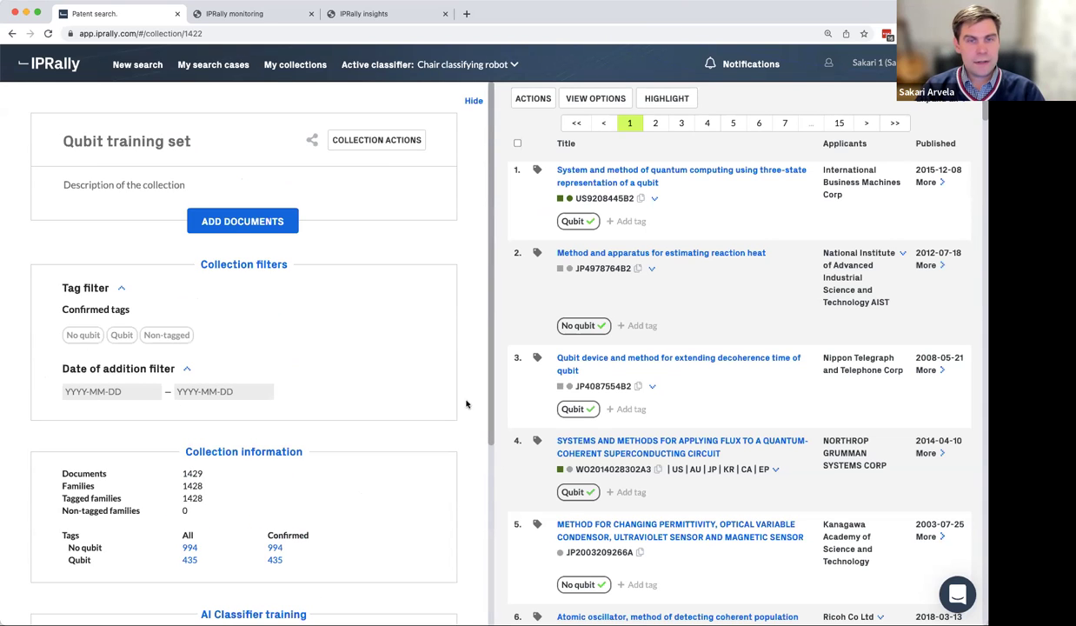
{"action": "left_click", "coordinate": [296, 66]}
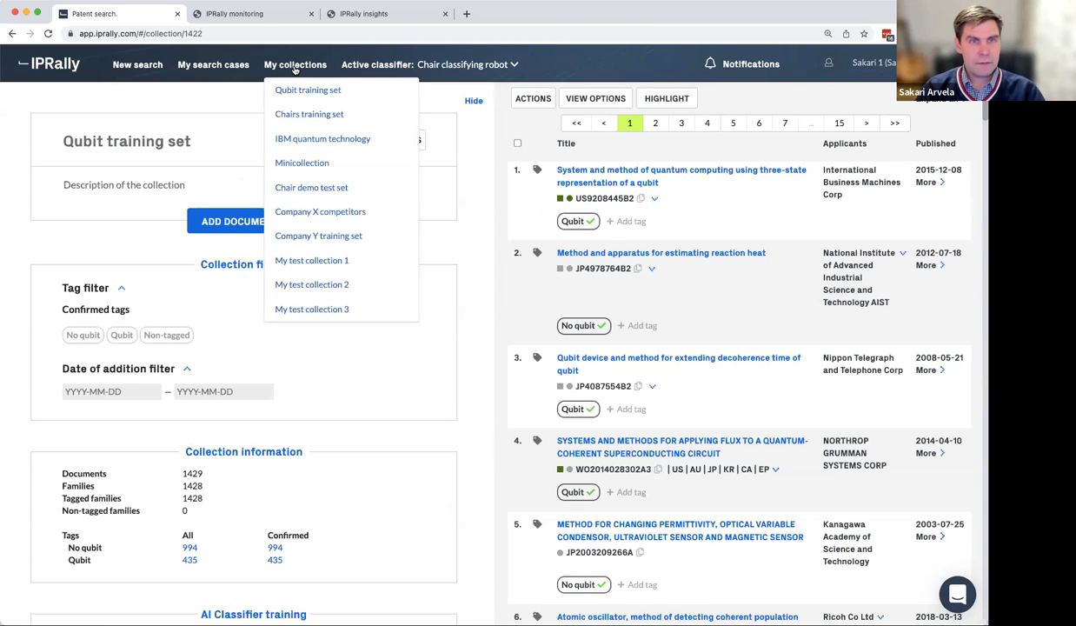
{"action": "left_click", "coordinate": [296, 66]}
{"action": "scroll", "coordinate": [664, 406], "scroll_direction": "down", "scroll_amount": 5}
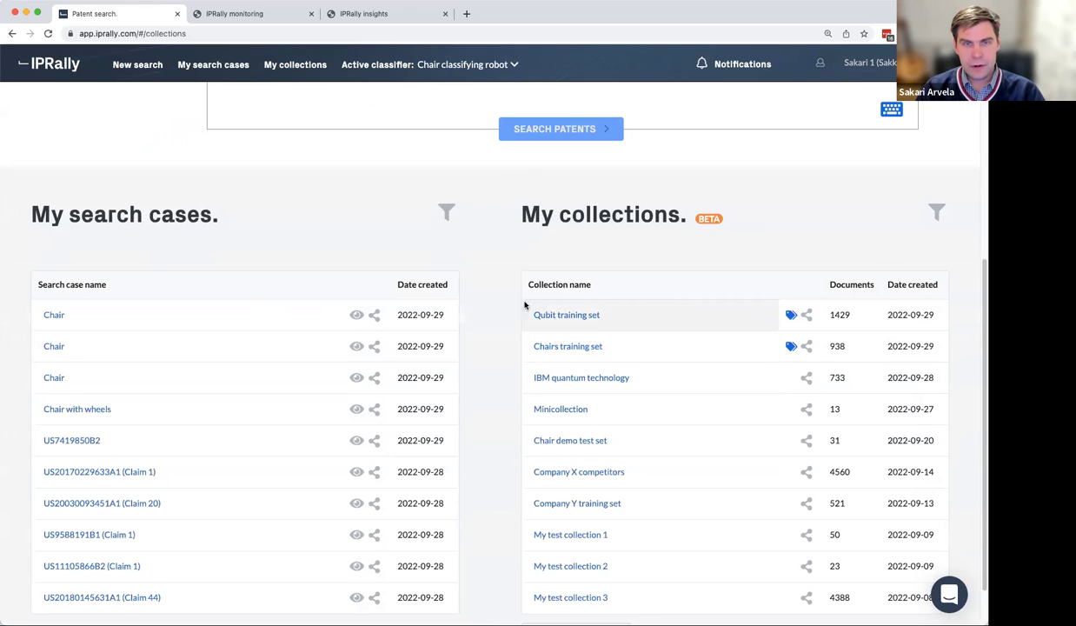
{"action": "left_click", "coordinate": [581, 379]}
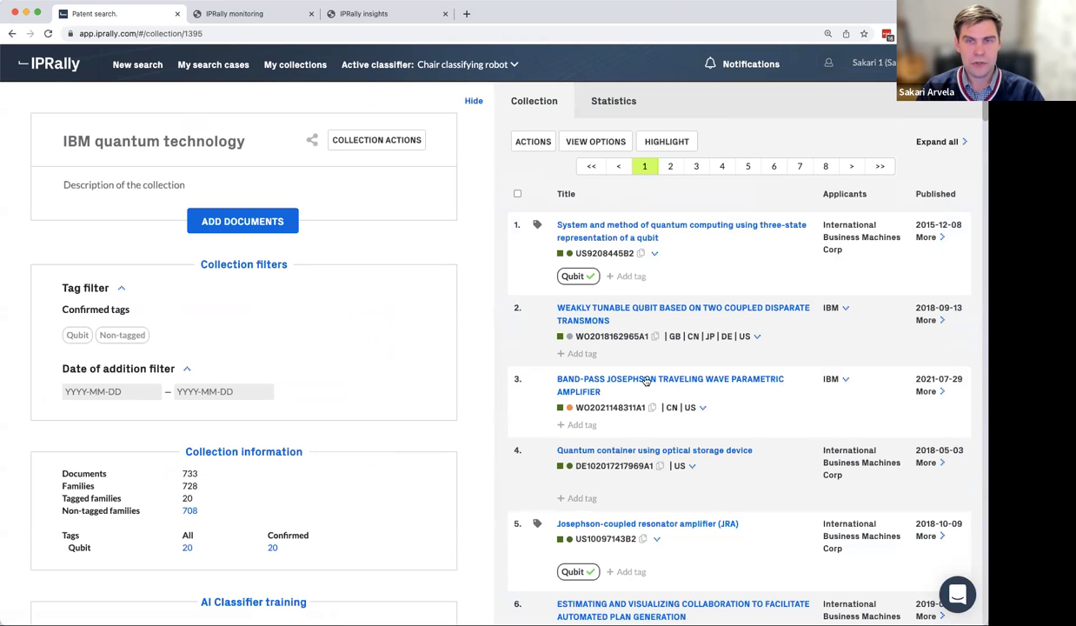
Look through the collection's patents to see which ones carry the Qubit tag and which are untagged.
{"action": "scroll", "coordinate": [644, 400], "scroll_direction": "down", "scroll_amount": 5}
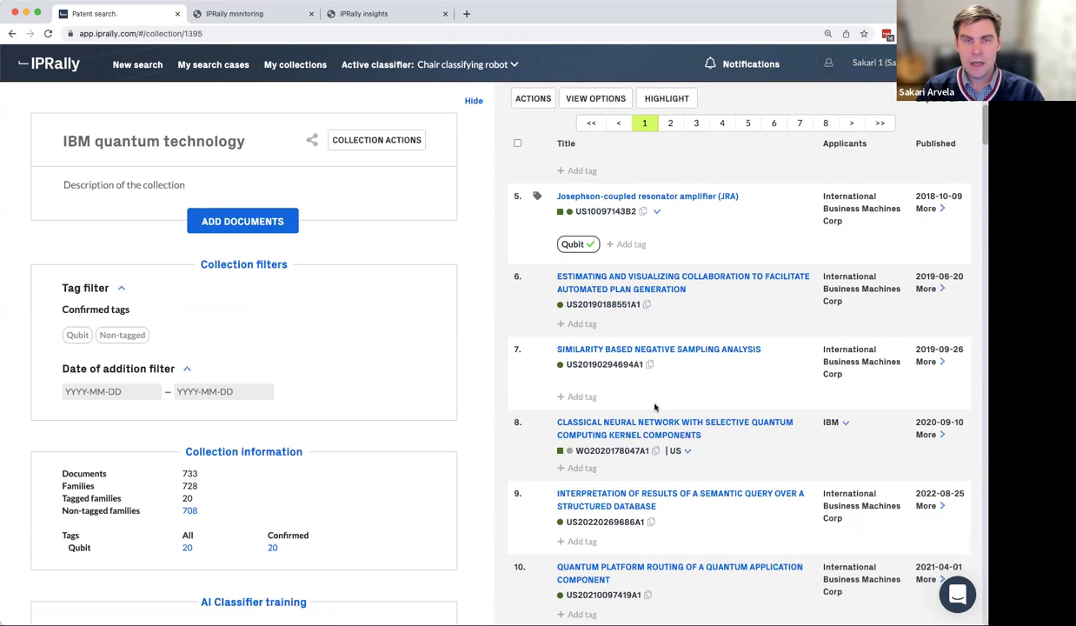
{"action": "scroll", "coordinate": [654, 406], "scroll_direction": "down", "scroll_amount": 10}
{"action": "scroll", "coordinate": [654, 406], "scroll_direction": "down", "scroll_amount": 4}
{"action": "scroll", "coordinate": [559, 390], "scroll_direction": "up", "scroll_amount": 7}
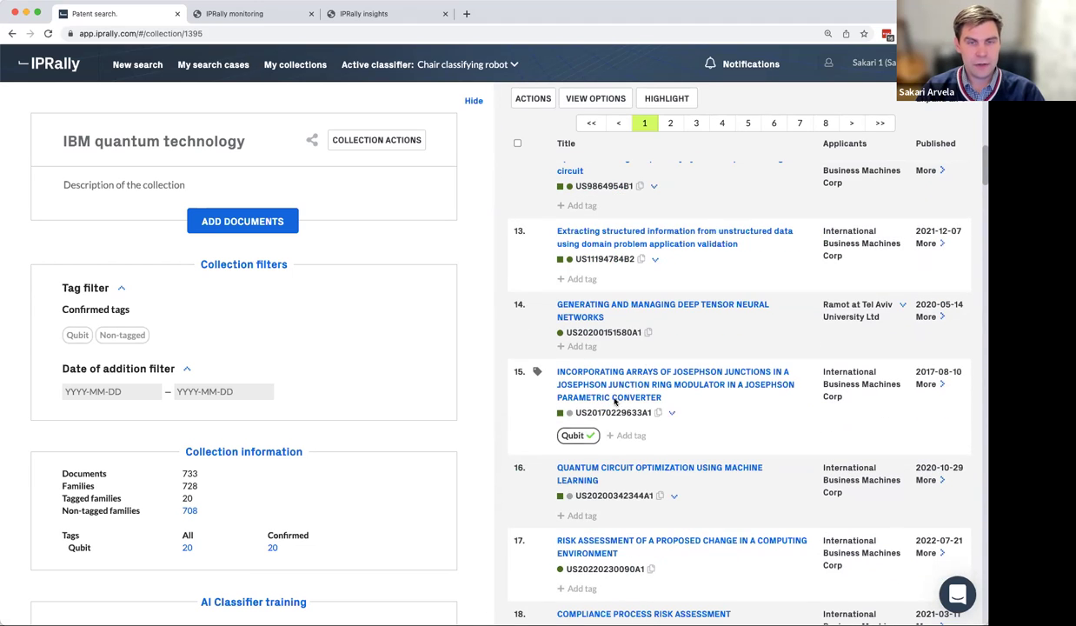
{"action": "scroll", "coordinate": [615, 401], "scroll_direction": "down", "scroll_amount": 10}
{"action": "scroll", "coordinate": [645, 473], "scroll_direction": "up", "scroll_amount": 6}
{"action": "scroll", "coordinate": [644, 470], "scroll_direction": "up", "scroll_amount": 3}
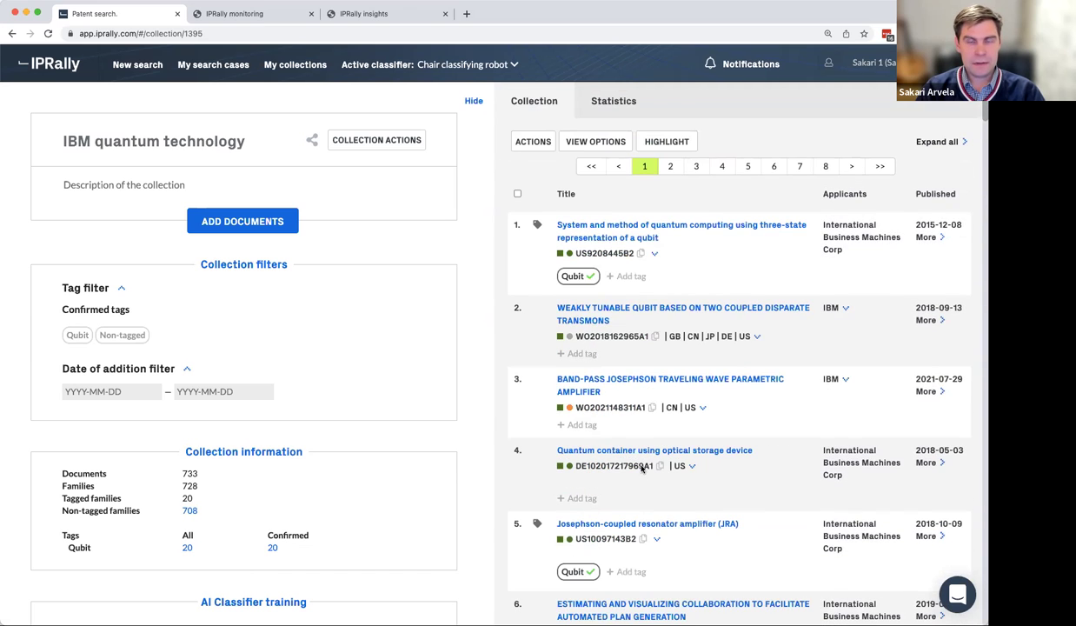
Examine the collection's statistics, especially its top publication years.
{"action": "left_click", "coordinate": [612, 104]}
{"action": "scroll", "coordinate": [727, 343], "scroll_direction": "down", "scroll_amount": 5}
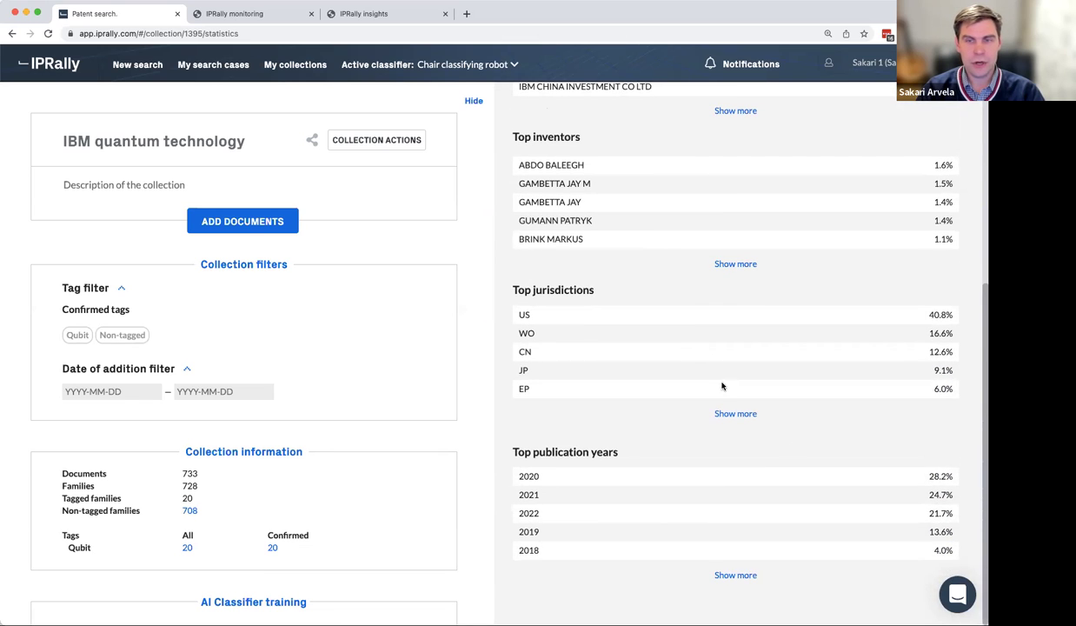
{"action": "left_click_drag", "start_coordinate": [971, 517], "coordinate": [499, 452]}
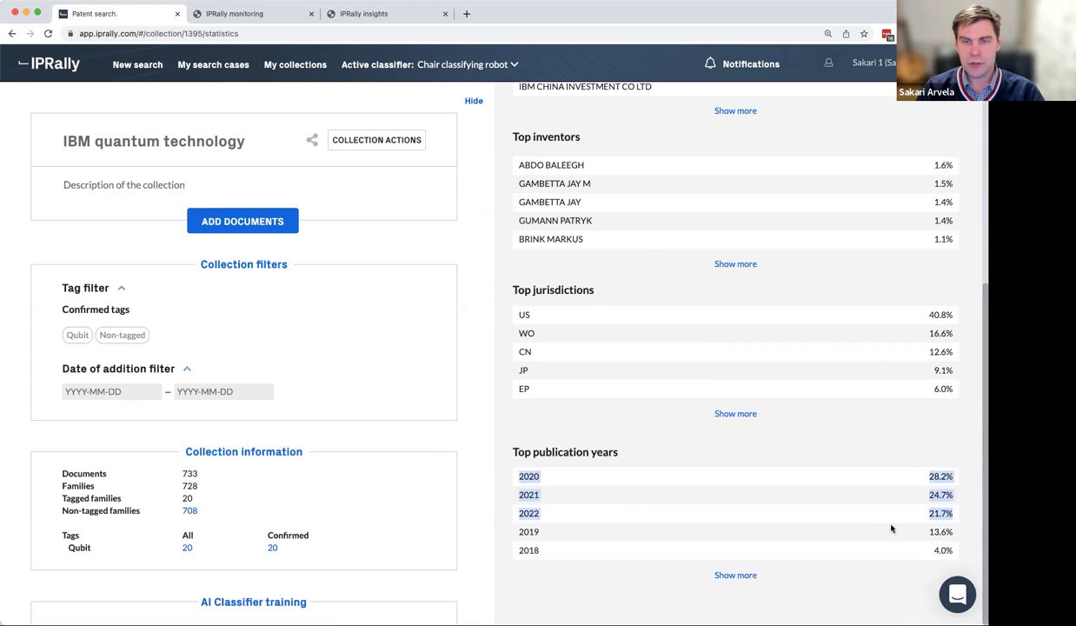
{"action": "left_click", "coordinate": [498, 474]}
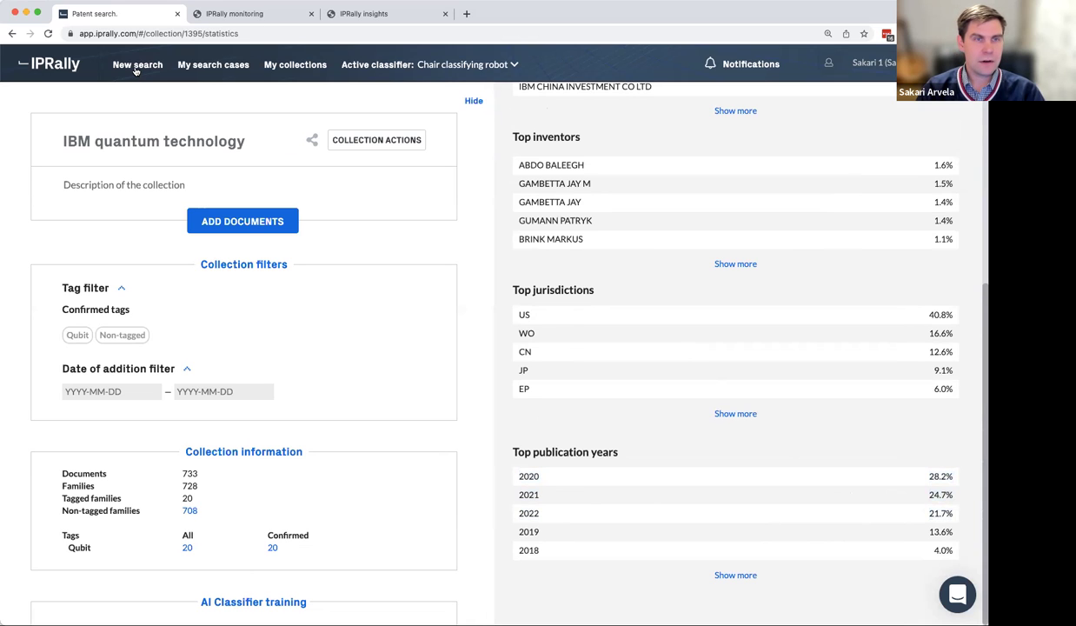
Return to the document list of the IBM quantum technology collection by reopening it from the start page.
{"action": "left_click", "coordinate": [136, 70]}
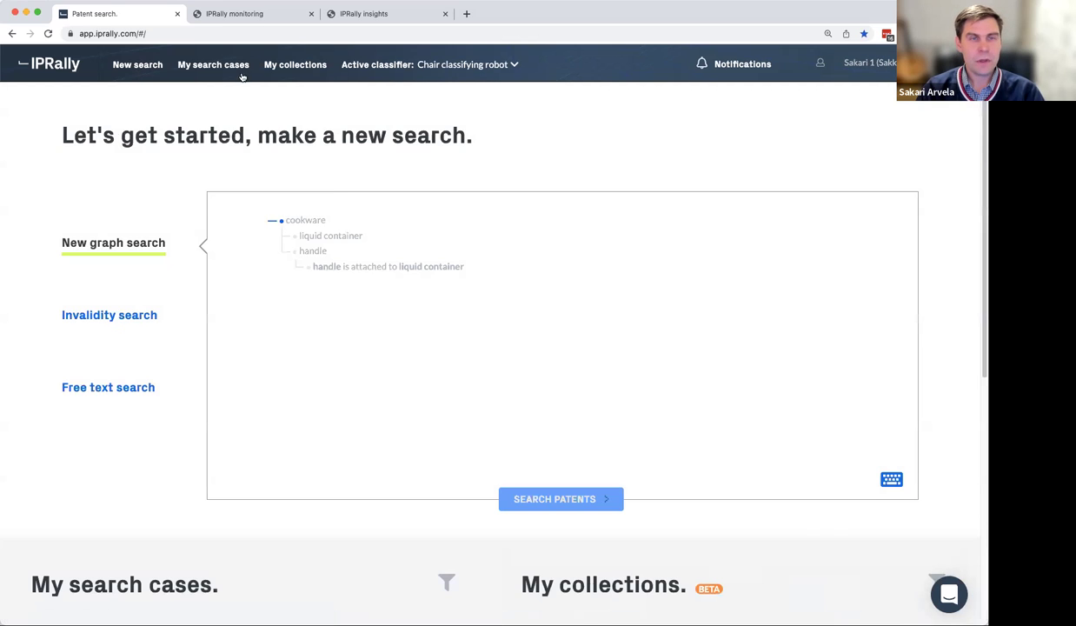
{"action": "scroll", "coordinate": [574, 365], "scroll_direction": "down", "scroll_amount": 5}
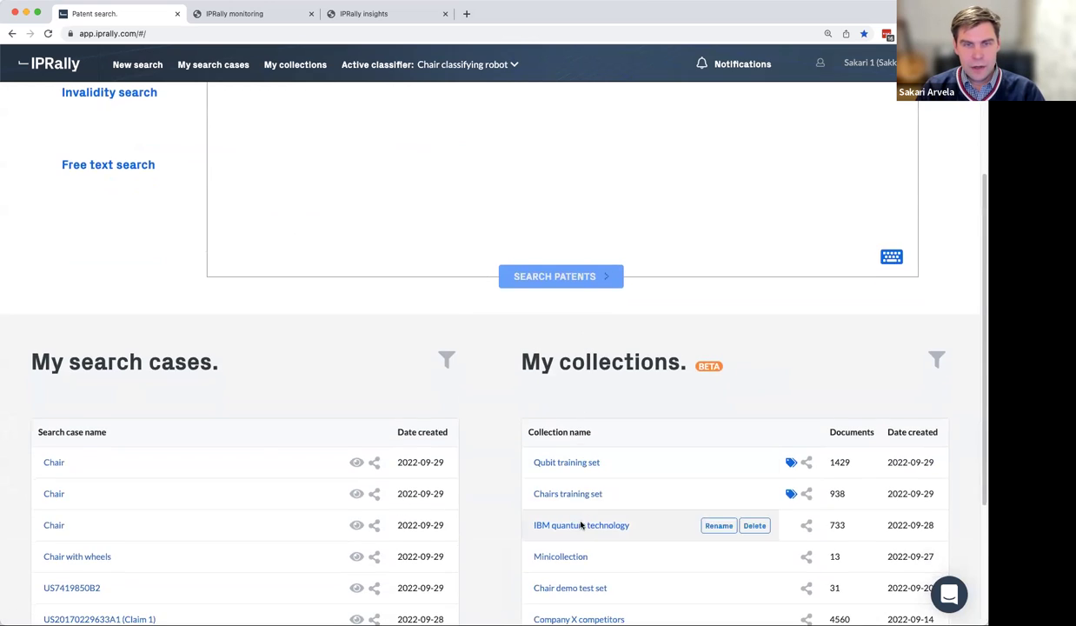
{"action": "left_click", "coordinate": [579, 549]}
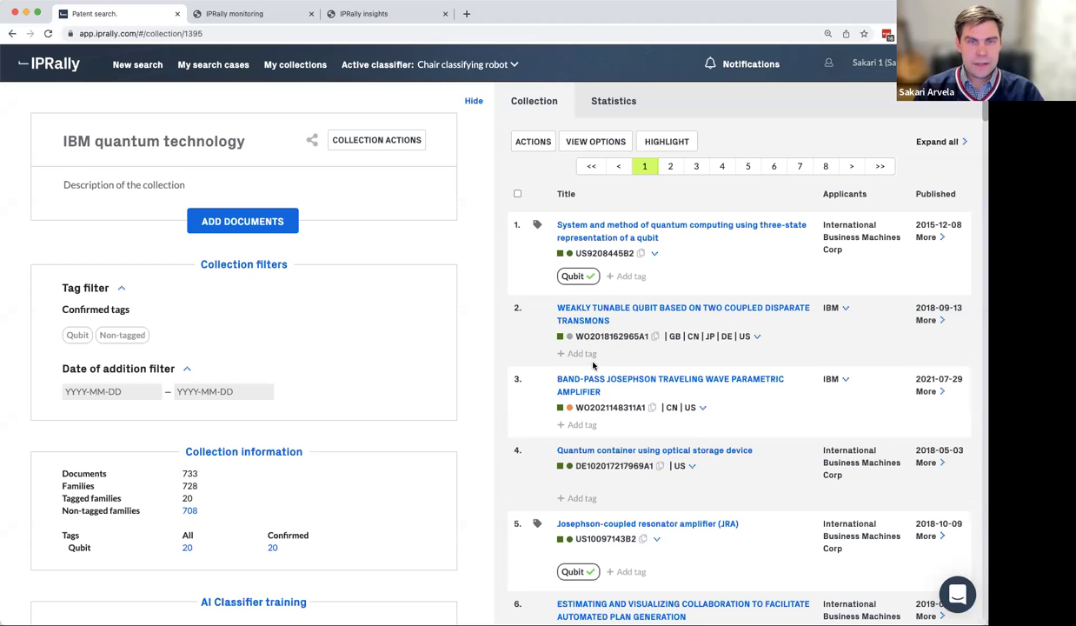
{"action": "scroll", "coordinate": [386, 372], "scroll_direction": "down", "scroll_amount": 5}
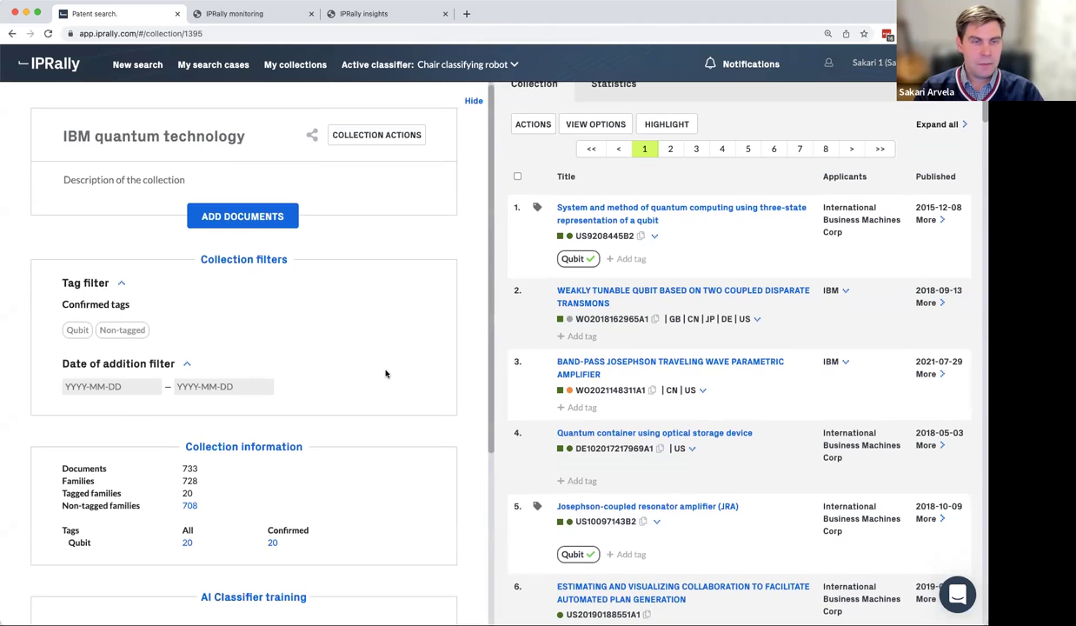
{"action": "scroll", "coordinate": [386, 372], "scroll_direction": "up", "scroll_amount": 5}
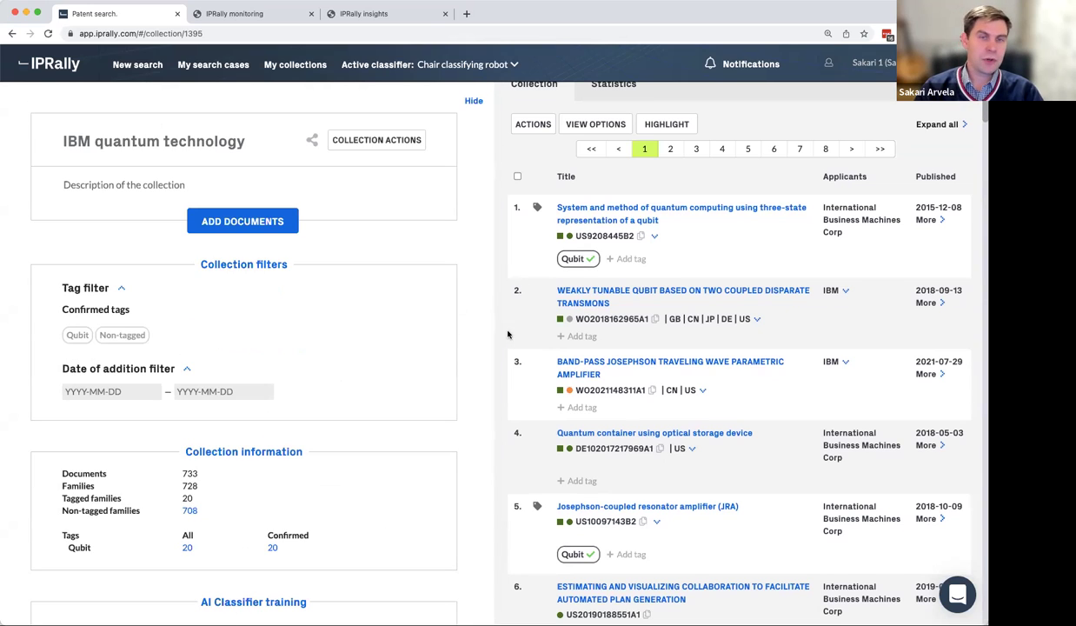
{"action": "scroll", "coordinate": [682, 326], "scroll_direction": "up", "scroll_amount": 1}
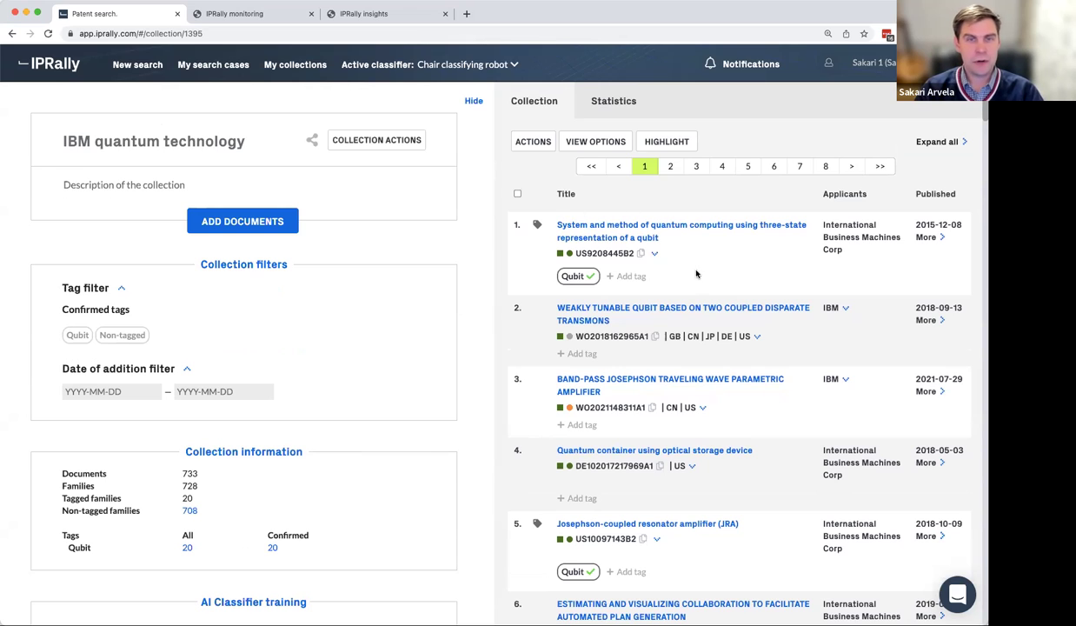
Classify all documents in the IBM quantum technology collection with the Qubit detector classifier.
{"action": "left_click", "coordinate": [533, 146]}
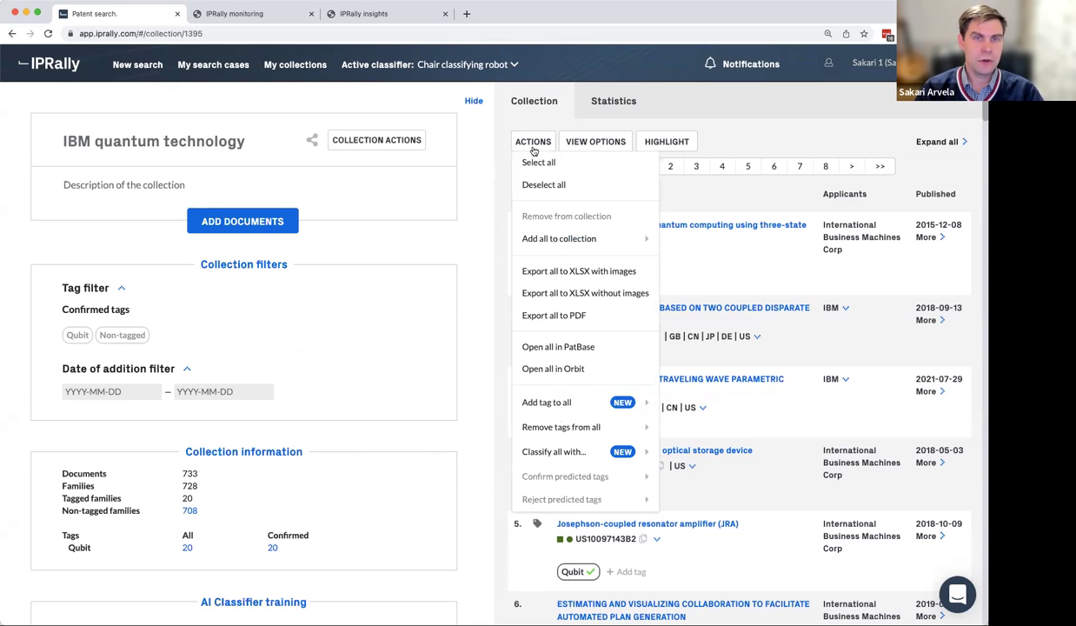
{"action": "mouse_move", "coordinate": [567, 457]}
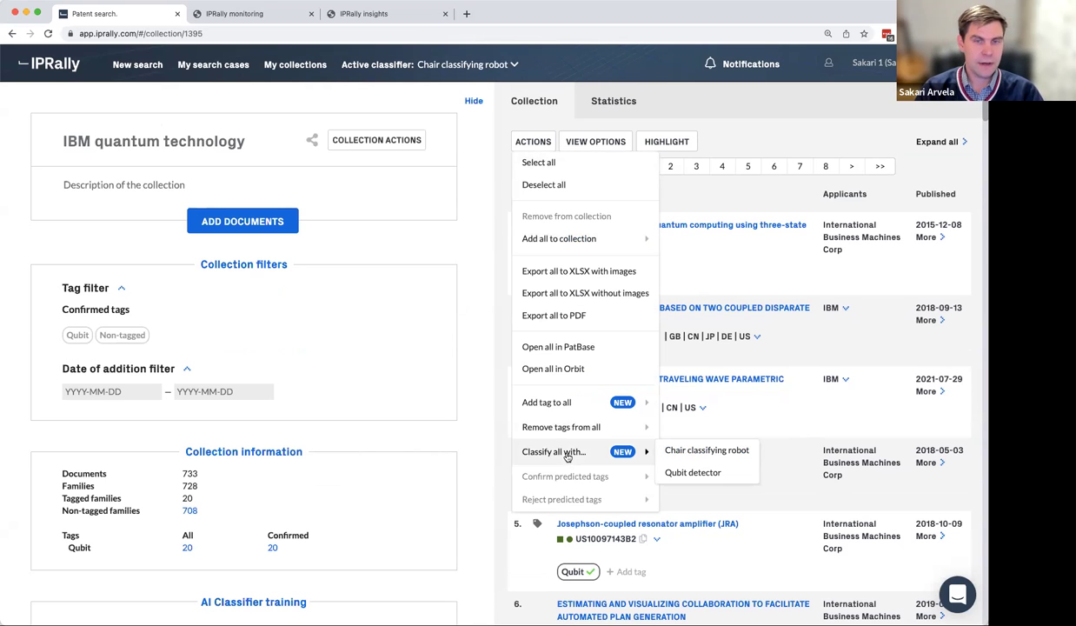
{"action": "left_click", "coordinate": [696, 470]}
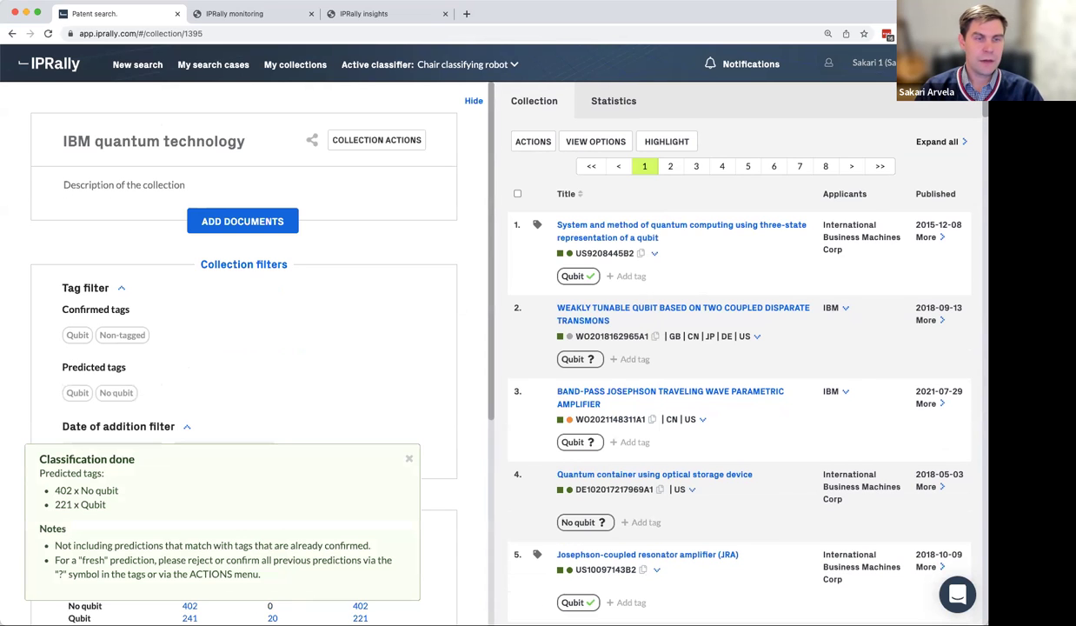
Review how many Qubit and No qubit tags were predicted, and dismiss the classification summary.
{"action": "left_click_drag", "start_coordinate": [127, 494], "coordinate": [5, 480]}
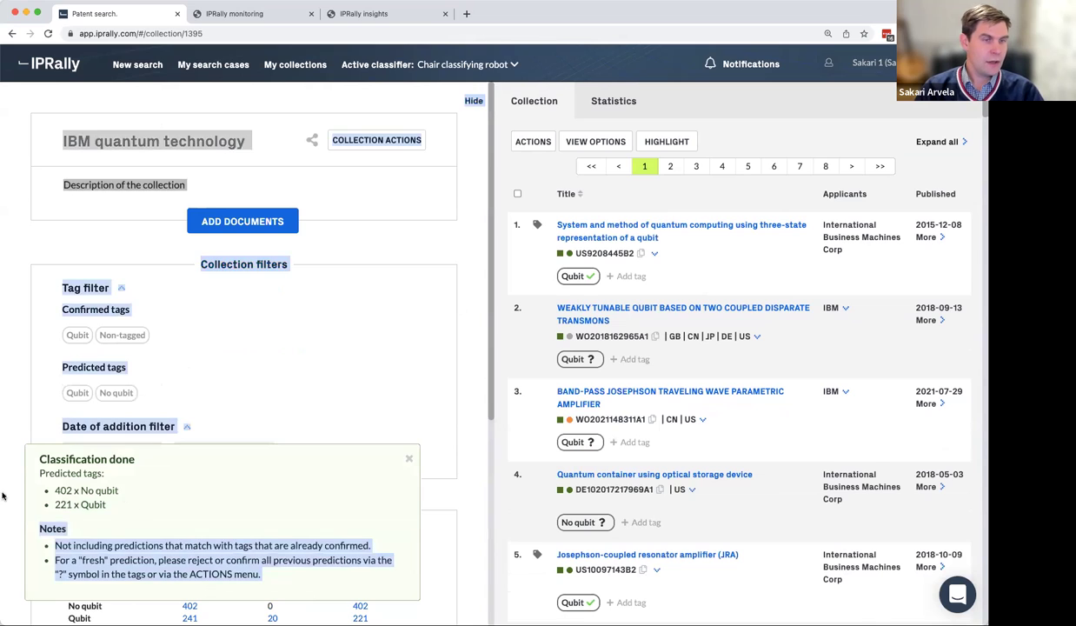
{"action": "left_click", "coordinate": [109, 501]}
{"action": "triple_click", "coordinate": [70, 505]}
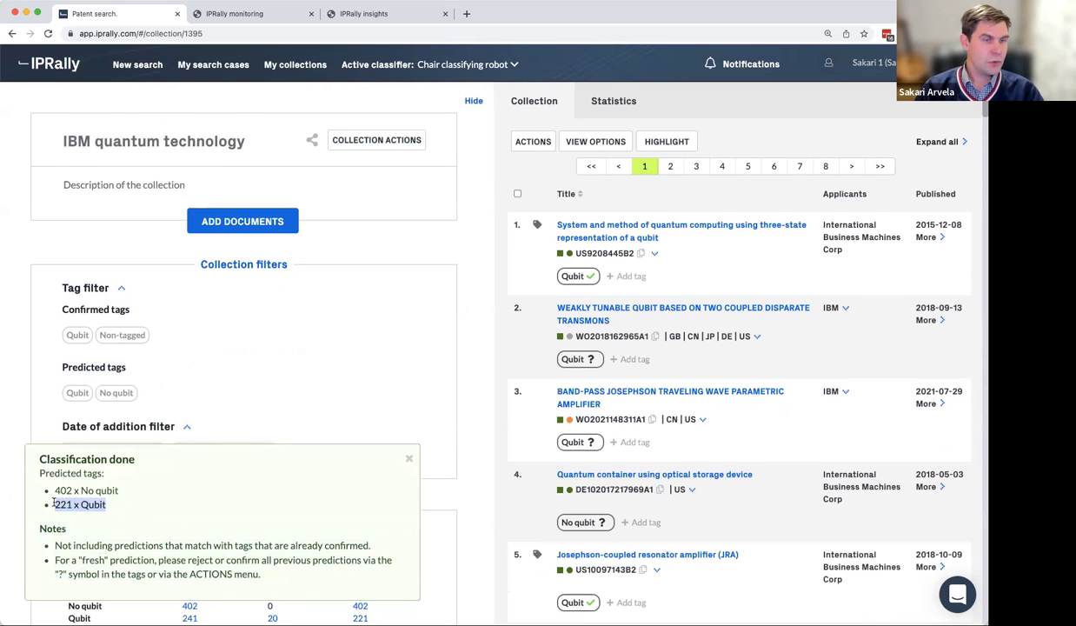
{"action": "left_click", "coordinate": [119, 493]}
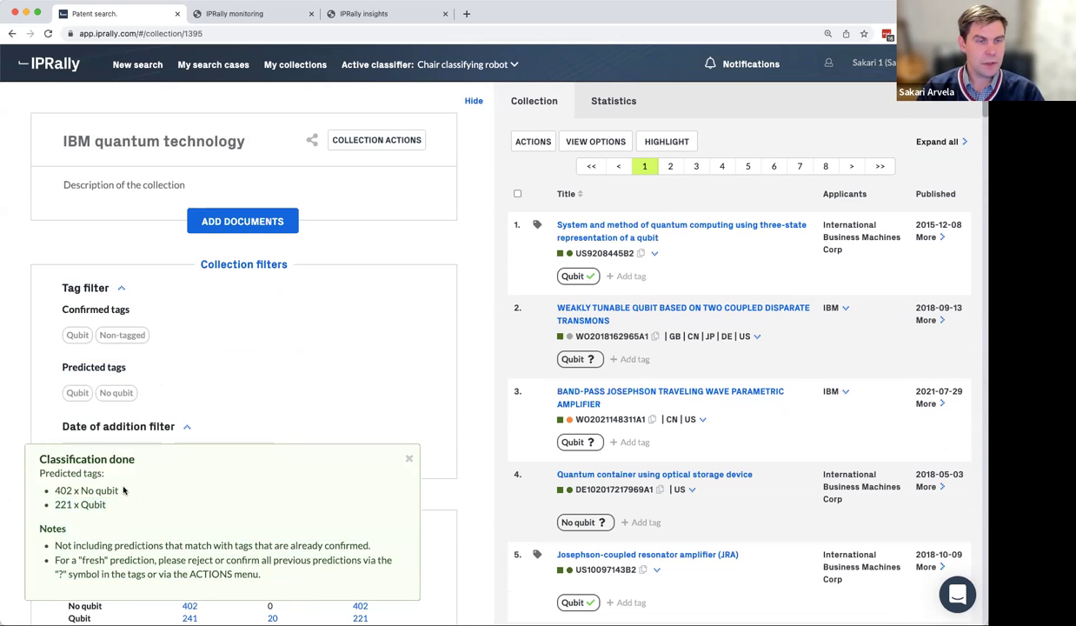
{"action": "left_click_drag", "start_coordinate": [140, 492], "coordinate": [50, 492]}
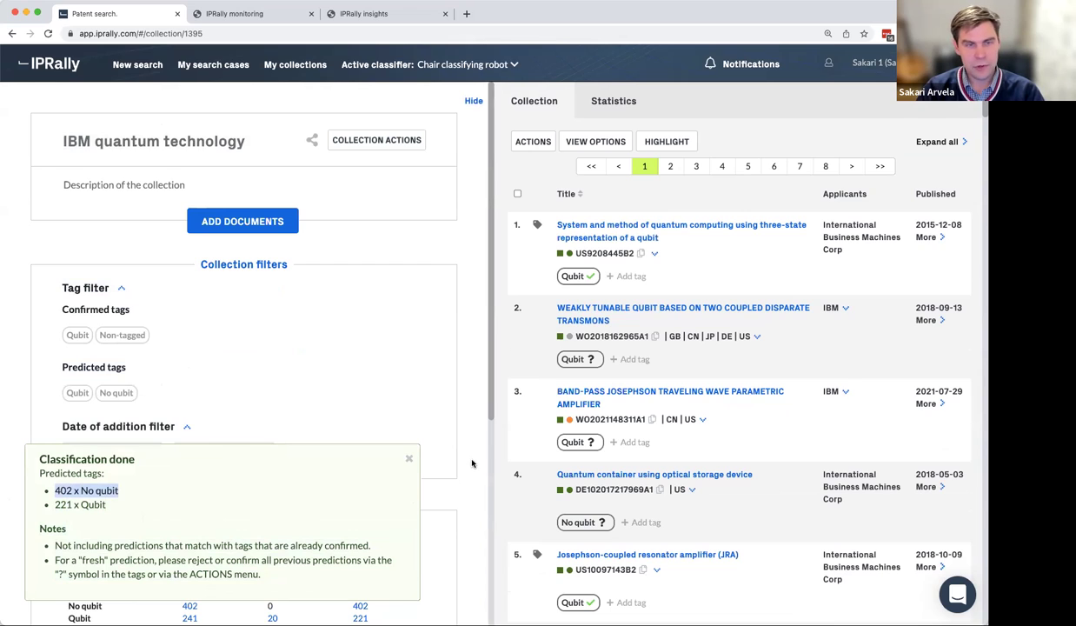
{"action": "left_click", "coordinate": [409, 461]}
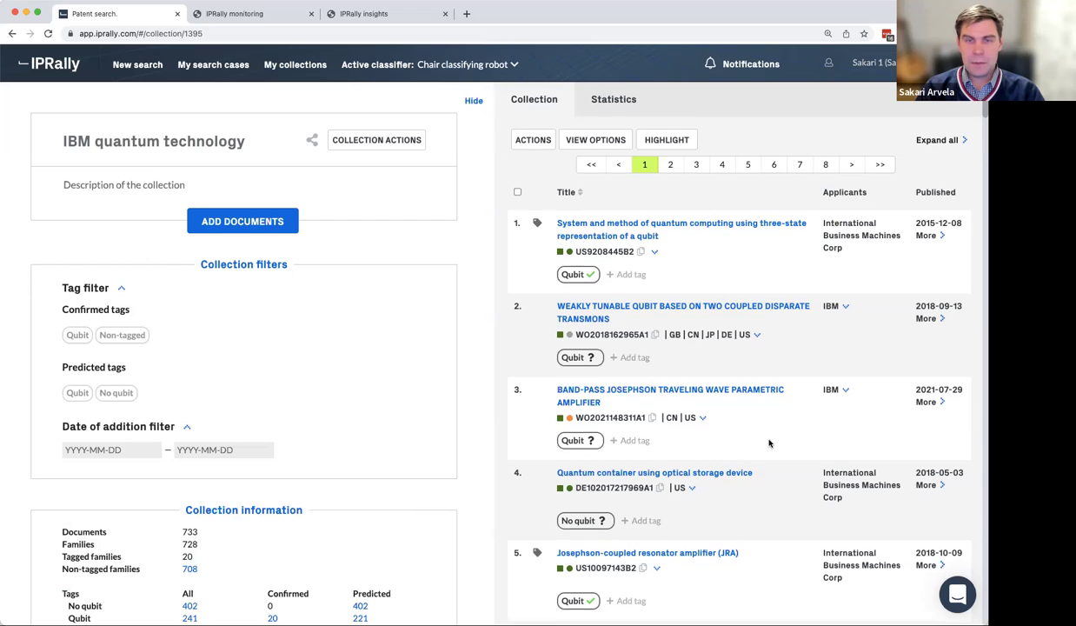
Look through the predicted Qubit and No qubit tags on the collection's first documents.
{"action": "scroll", "coordinate": [748, 445], "scroll_direction": "down", "scroll_amount": 3}
{"action": "scroll", "coordinate": [726, 448], "scroll_direction": "down", "scroll_amount": 2}
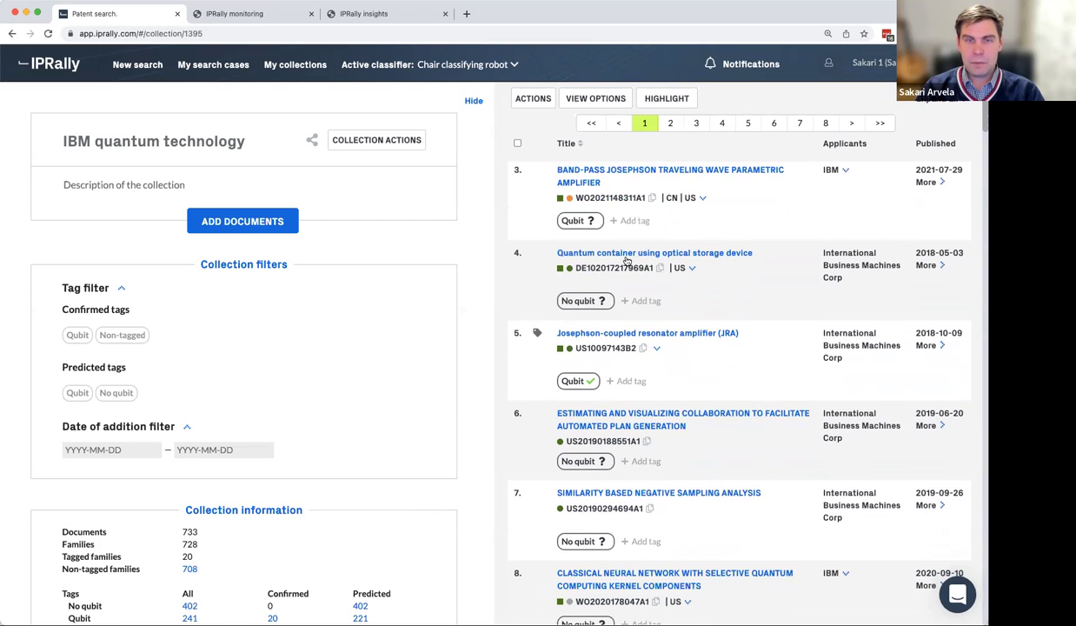
{"action": "scroll", "coordinate": [744, 365], "scroll_direction": "down", "scroll_amount": 1}
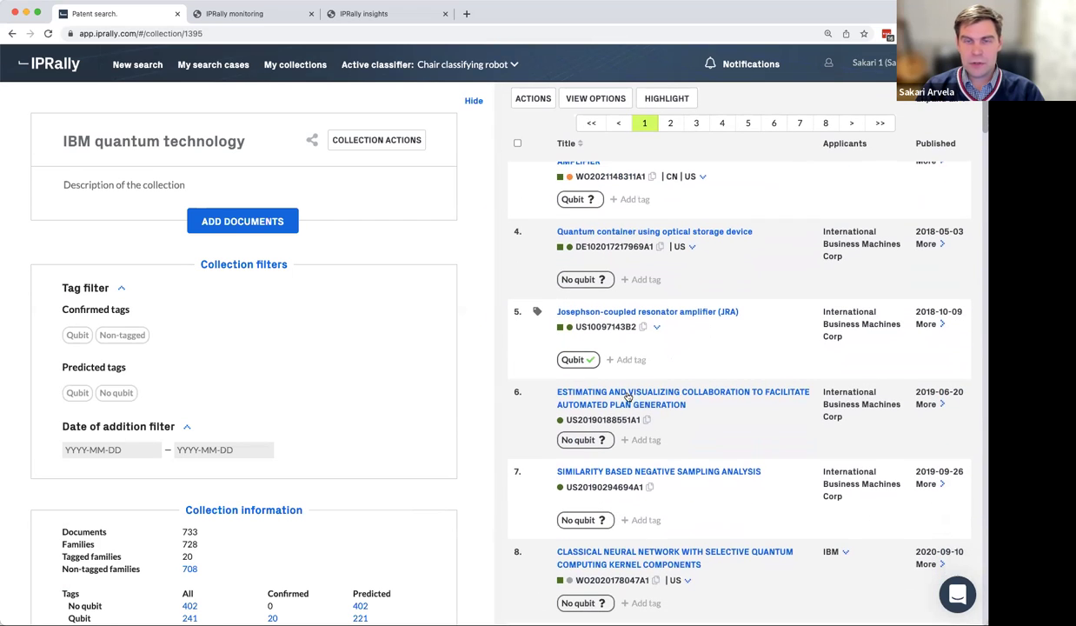
{"action": "scroll", "coordinate": [711, 380], "scroll_direction": "down", "scroll_amount": 1}
{"action": "scroll", "coordinate": [678, 383], "scroll_direction": "up", "scroll_amount": 5}
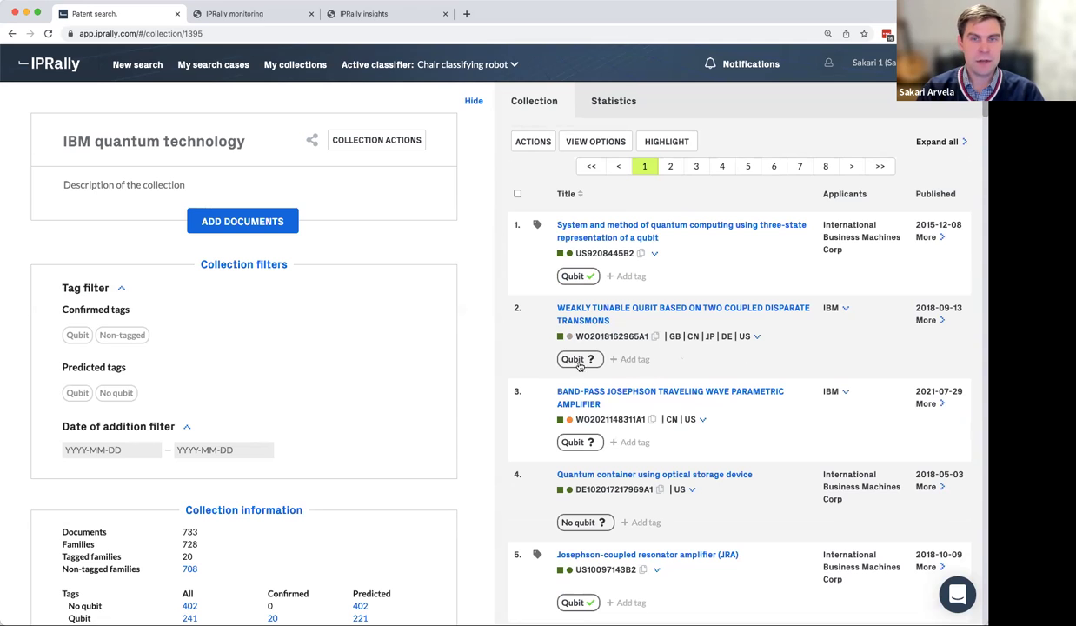
Expand the details of the weakly tunable qubit patent, and check its abstract and drawing against its predicted tag.
{"action": "left_click", "coordinate": [927, 321]}
{"action": "scroll", "coordinate": [783, 333], "scroll_direction": "down", "scroll_amount": 3}
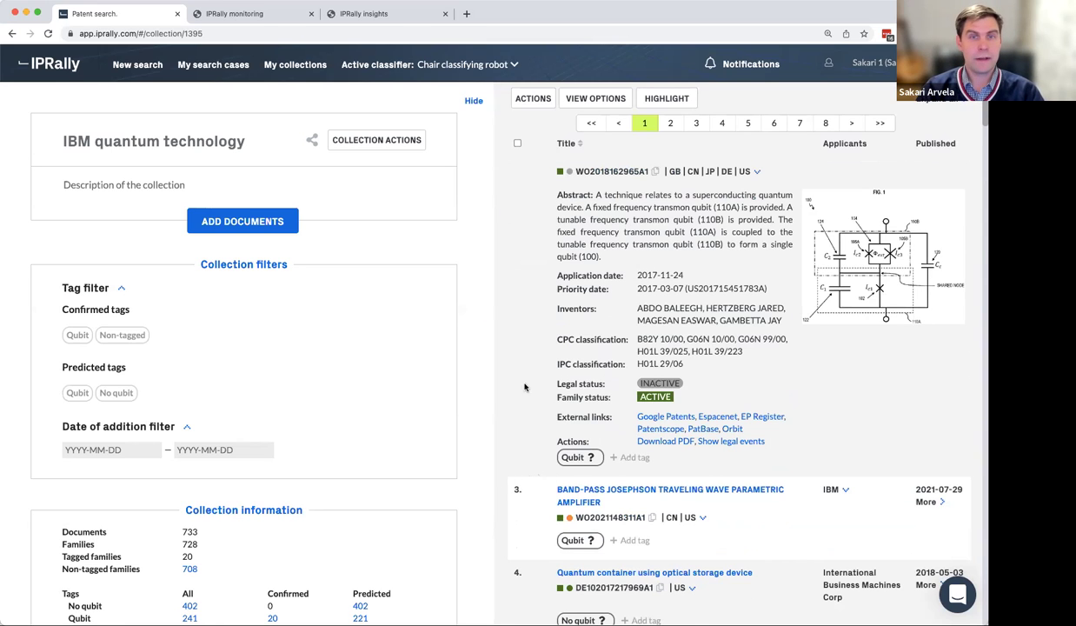
{"action": "scroll", "coordinate": [691, 428], "scroll_direction": "up", "scroll_amount": 4}
{"action": "scroll", "coordinate": [317, 453], "scroll_direction": "down", "scroll_amount": 3}
{"action": "scroll", "coordinate": [316, 453], "scroll_direction": "up", "scroll_amount": 2}
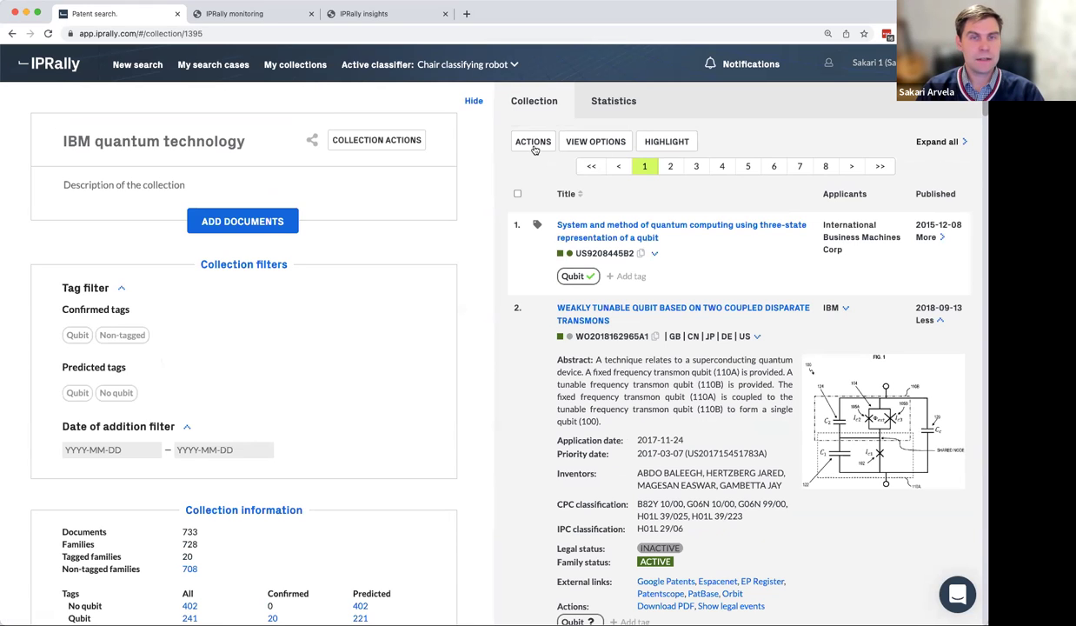
Open the bulk actions available for the collection's documents.
{"action": "left_click", "coordinate": [533, 144]}
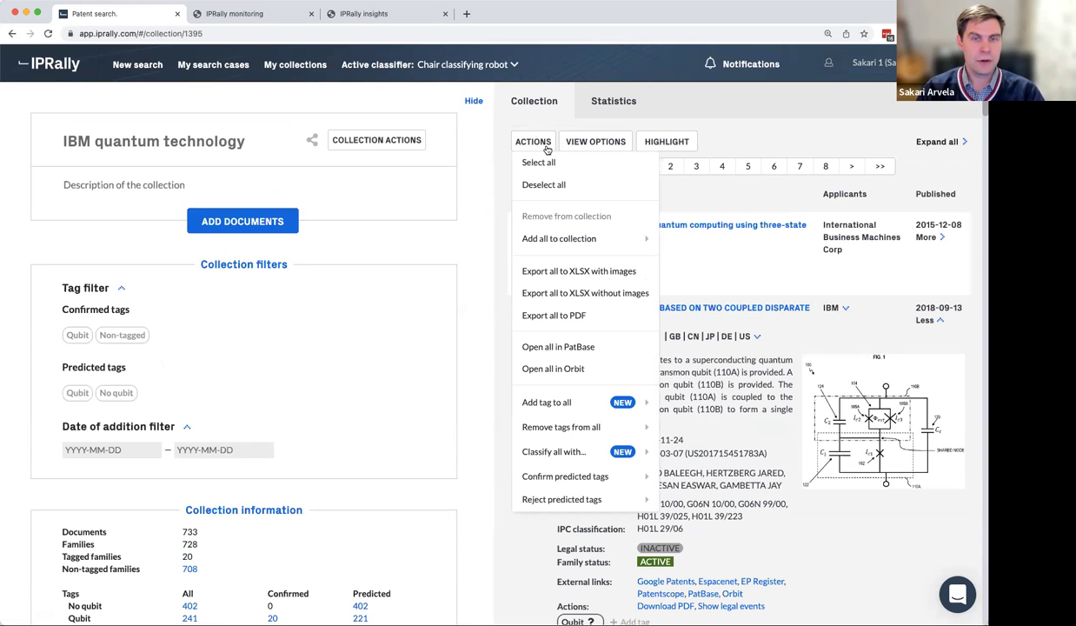